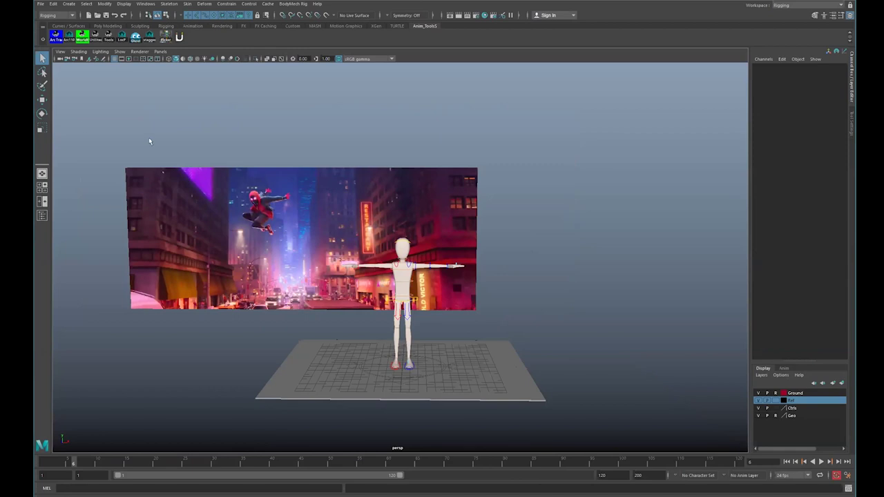
Step: Import the movie BallBounce_Refining.mov as an image plane in the front view
{"action": "left_click", "coordinate": [61, 53]}
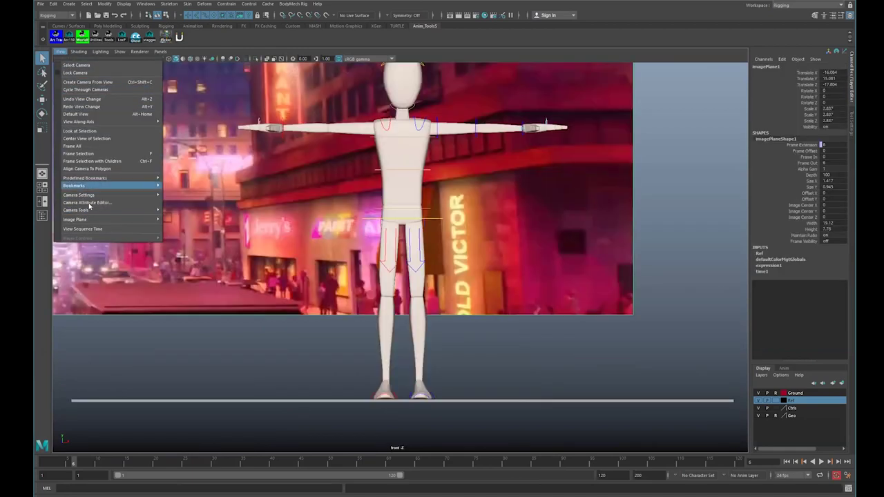
{"action": "mouse_move", "coordinate": [97, 209]}
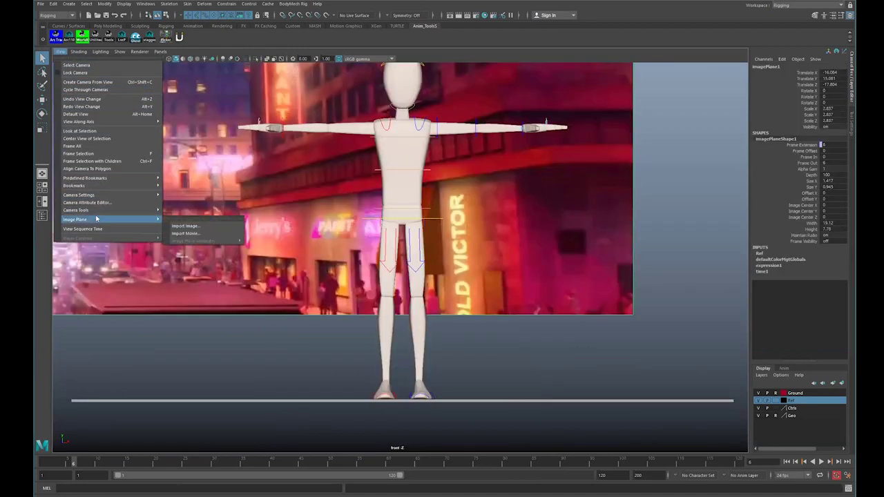
{"action": "mouse_move", "coordinate": [155, 220]}
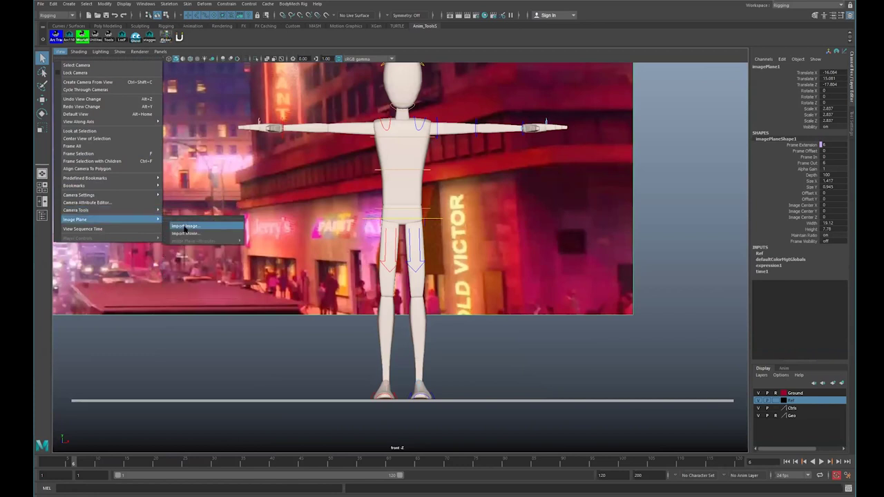
{"action": "left_click", "coordinate": [180, 235]}
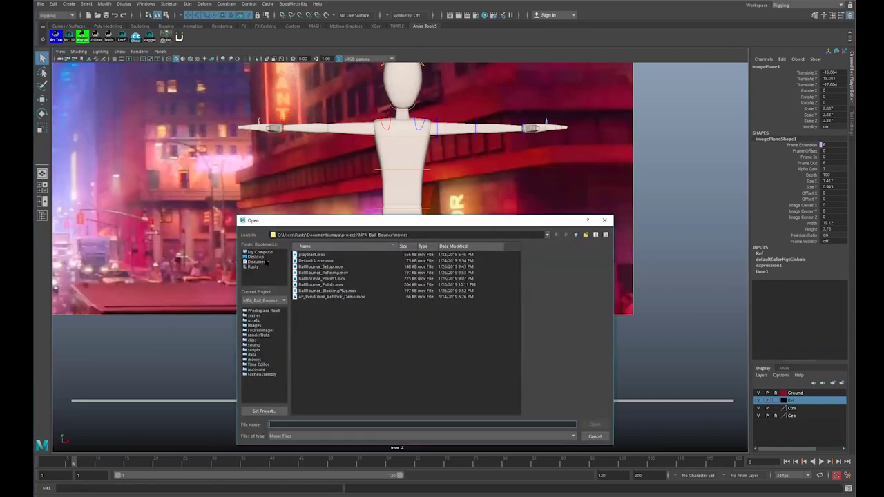
{"action": "left_click", "coordinate": [331, 273]}
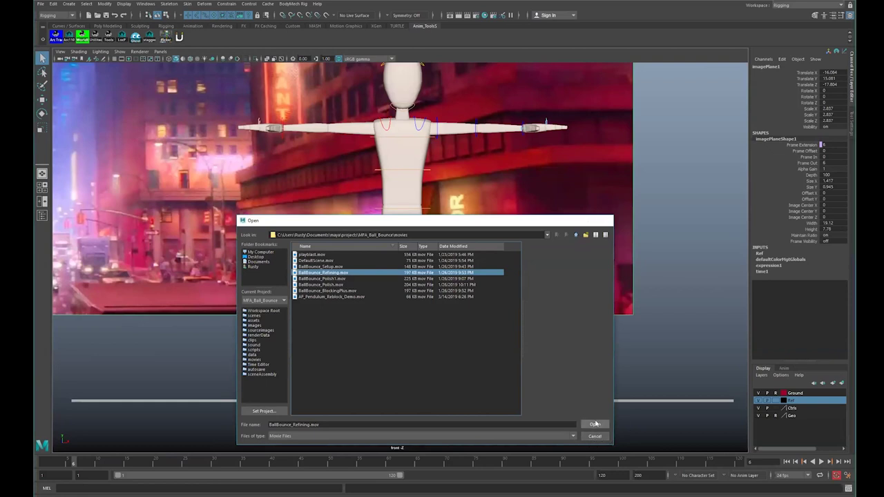
{"action": "key", "text": "Escape"}
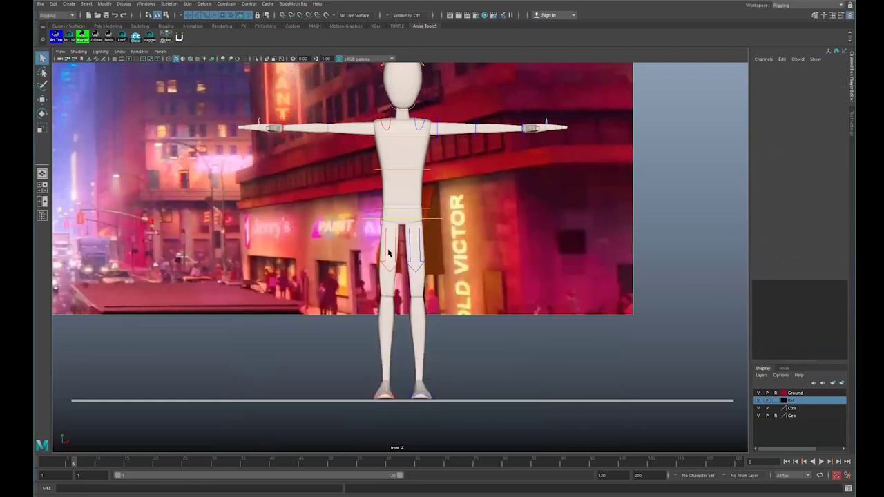
Step: Move the movie image plane up and to the right, beside the character's head
{"action": "scroll", "coordinate": [371, 223], "scroll_direction": "down", "scroll_amount": 4}
{"action": "middle_click_drag", "start_coordinate": [560, 241], "coordinate": [481, 289], "text": "alt"}
{"action": "scroll", "coordinate": [481, 288], "scroll_direction": "down", "scroll_amount": 2}
{"action": "key", "text": "w"}
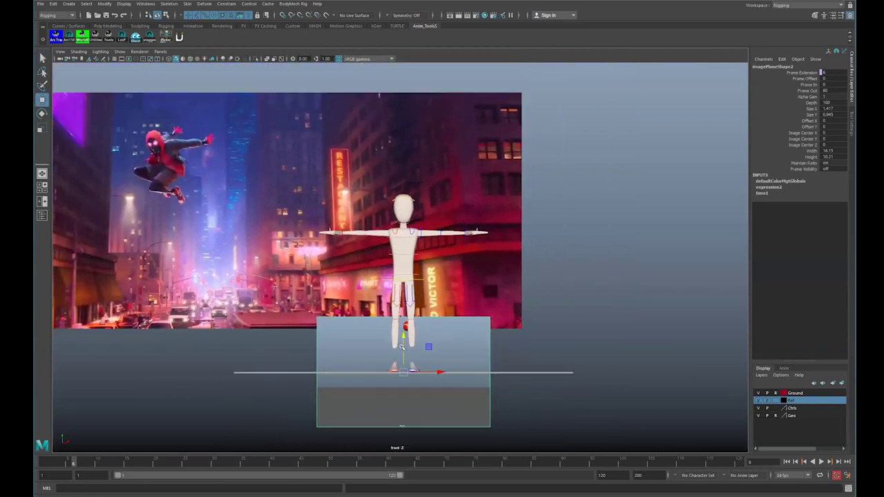
{"action": "left_click_drag", "start_coordinate": [401, 334], "coordinate": [401, 125]}
{"action": "left_click_drag", "start_coordinate": [465, 172], "coordinate": [543, 172]}
Step: Play the timeline to check the movie on the image plane, stopping at frame 67
{"action": "scroll", "coordinate": [543, 172], "scroll_direction": "up", "scroll_amount": 2}
{"action": "key", "text": "alt+v"}
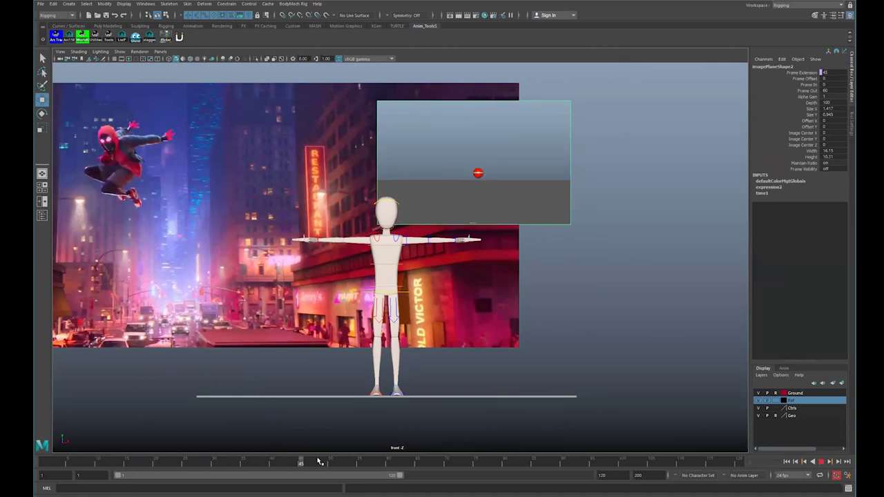
{"action": "left_click", "coordinate": [429, 460]}
Step: Move the movie image plane over the city picture, to about X -15.2 and Y 14.4
{"action": "left_click", "coordinate": [624, 201]}
{"action": "left_click", "coordinate": [540, 206]}
{"action": "key", "text": "r"}
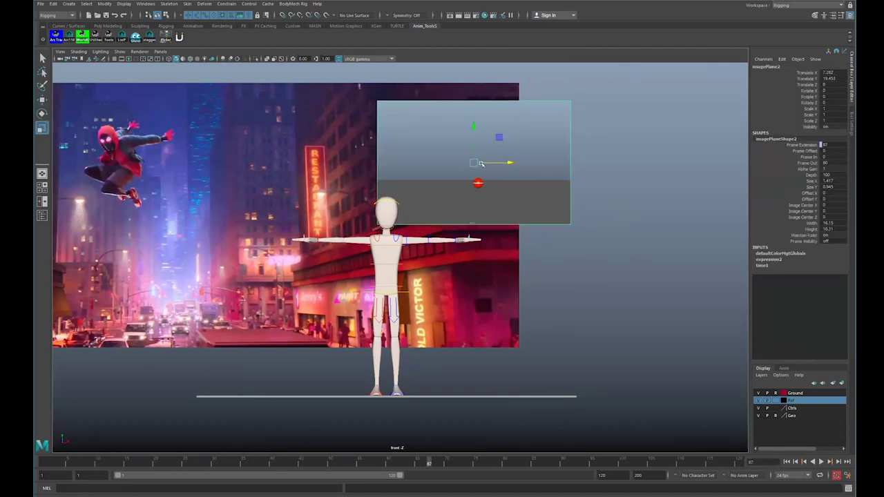
{"action": "key", "text": "w"}
{"action": "left_click_drag", "start_coordinate": [472, 162], "coordinate": [201, 219]}
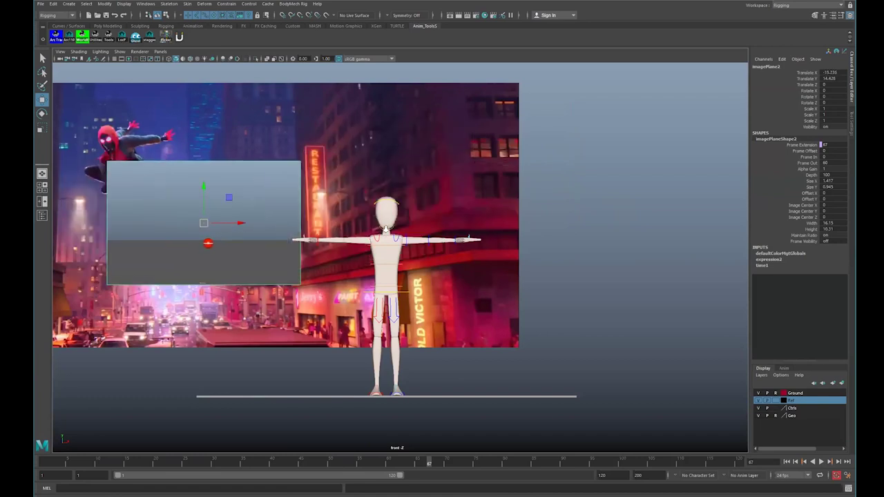
Step: Scale the movie image plane up uniformly to about 2.46
{"action": "scroll", "coordinate": [273, 229], "scroll_direction": "up", "scroll_amount": 2}
{"action": "middle_click_drag", "start_coordinate": [479, 239], "coordinate": [659, 313], "text": "alt"}
{"action": "scroll", "coordinate": [656, 242], "scroll_direction": "down", "scroll_amount": 1}
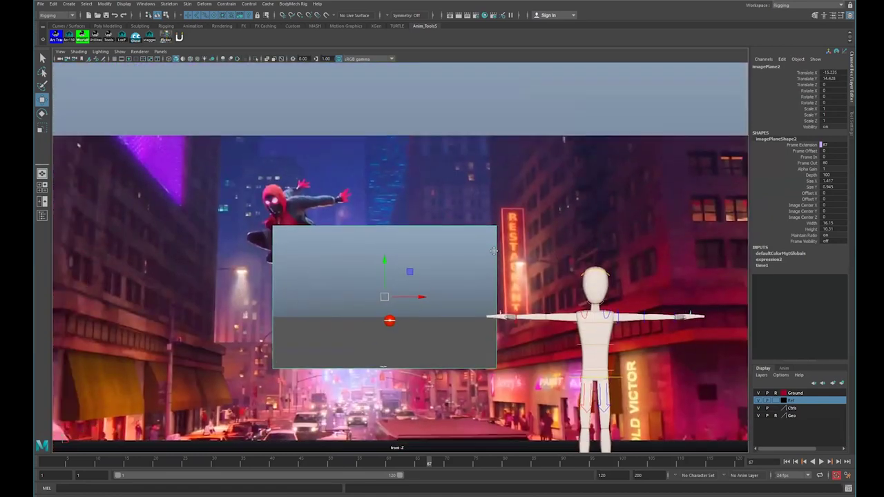
{"action": "scroll", "coordinate": [308, 280], "scroll_direction": "down", "scroll_amount": 2}
{"action": "middle_click_drag", "start_coordinate": [313, 271], "coordinate": [247, 219], "text": "alt"}
{"action": "key", "text": "r"}
{"action": "left_click_drag", "start_coordinate": [307, 243], "coordinate": [462, 243]}
{"action": "key", "text": "q"}
{"action": "key", "text": "w"}
{"action": "left_click_drag", "start_coordinate": [307, 245], "coordinate": [204, 228]}
{"action": "key", "text": "ctrl+z"}
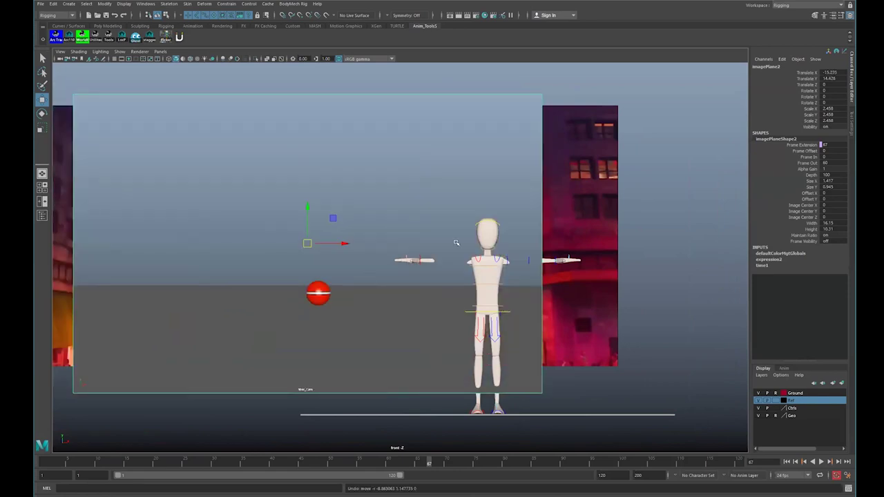
Step: Switch to the four-view layout and push the movie image plane back behind the character in the perspective view
{"action": "key", "text": "space"}
{"action": "left_click_drag", "start_coordinate": [469, 183], "coordinate": [386, 197], "text": "alt"}
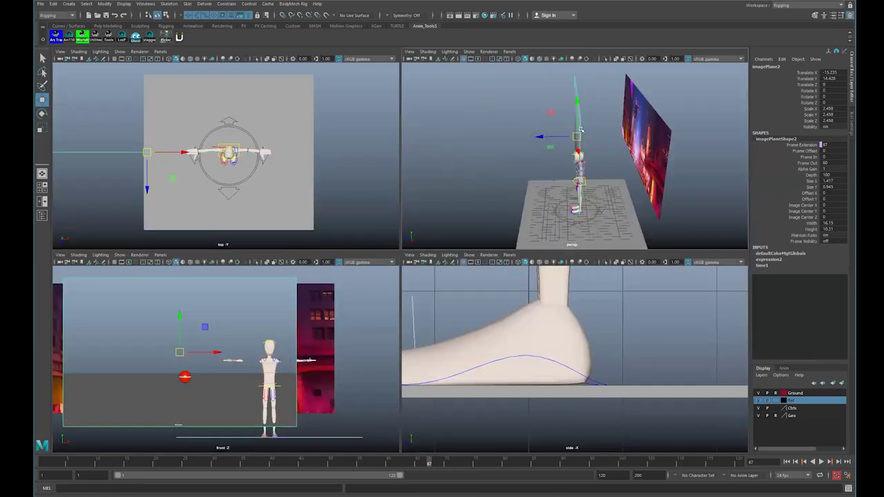
{"action": "left_click_drag", "start_coordinate": [541, 138], "coordinate": [628, 137]}
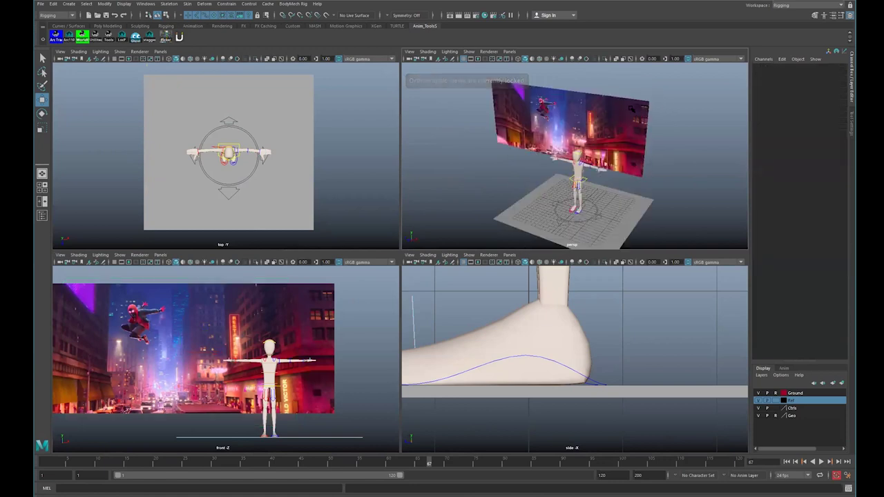
Step: Set the Ref display layer to reference mode and test whether the city image plane can be selected
{"action": "key", "text": "q"}
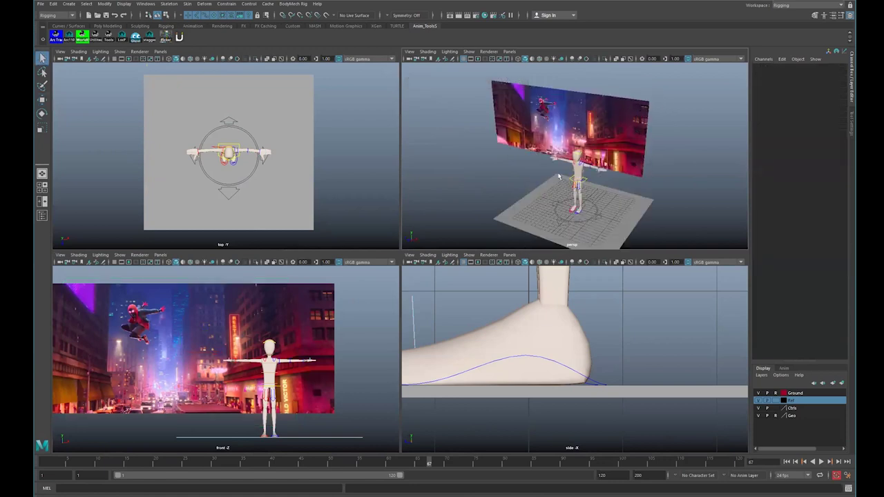
{"action": "left_click_drag", "start_coordinate": [641, 116], "coordinate": [702, 226], "text": "alt"}
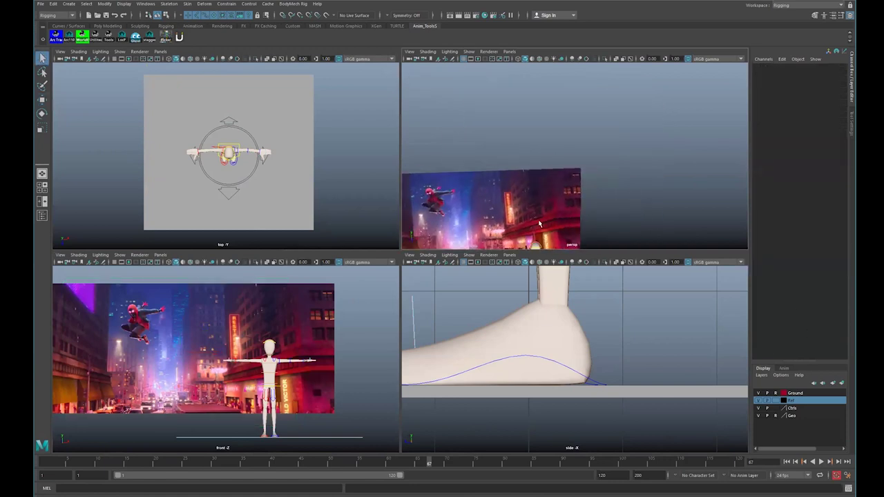
{"action": "middle_click_drag", "start_coordinate": [539, 223], "coordinate": [681, 121], "text": "alt"}
{"action": "left_click", "coordinate": [553, 155]}
{"action": "key", "text": "w"}
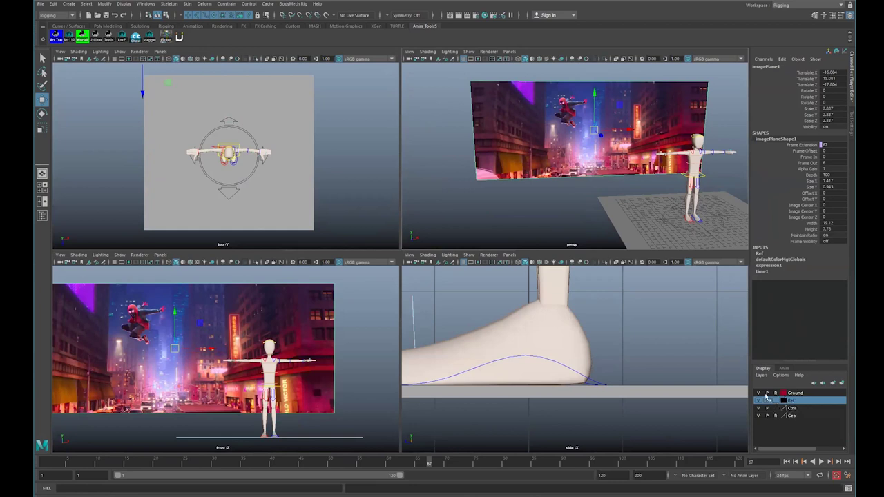
{"action": "left_click", "coordinate": [775, 401]}
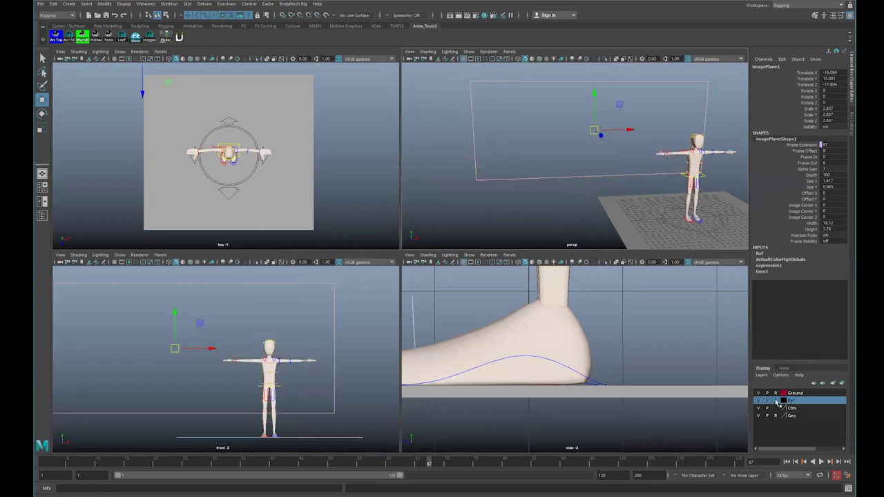
{"action": "left_click", "coordinate": [775, 401]}
{"action": "key", "text": "q"}
{"action": "left_click", "coordinate": [571, 110]}
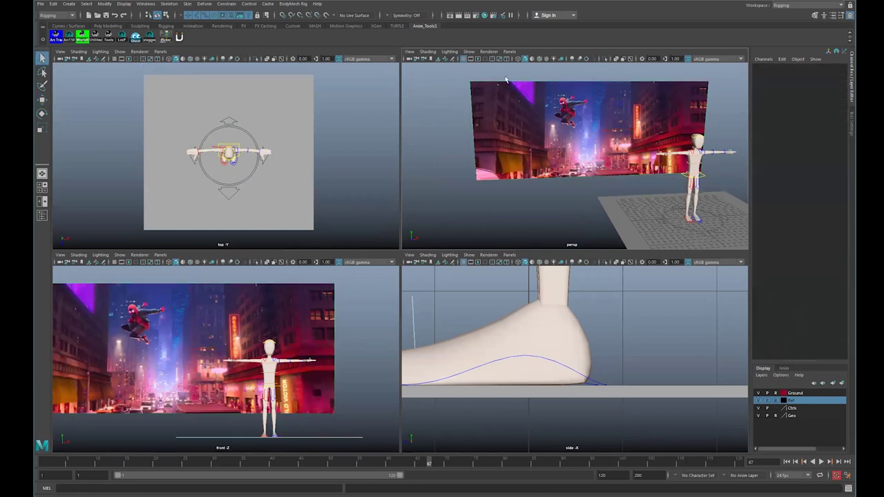
Step: Frame the character and city backdrop in a full-size perspective view and go back near the start of the timeline
{"action": "scroll", "coordinate": [597, 198], "scroll_direction": "down", "scroll_amount": 3}
{"action": "middle_click_drag", "start_coordinate": [596, 198], "coordinate": [535, 167], "text": "alt"}
{"action": "right_click_drag", "start_coordinate": [535, 167], "coordinate": [607, 233], "text": "alt"}
{"action": "left_click_drag", "start_coordinate": [607, 233], "coordinate": [649, 149], "text": "alt"}
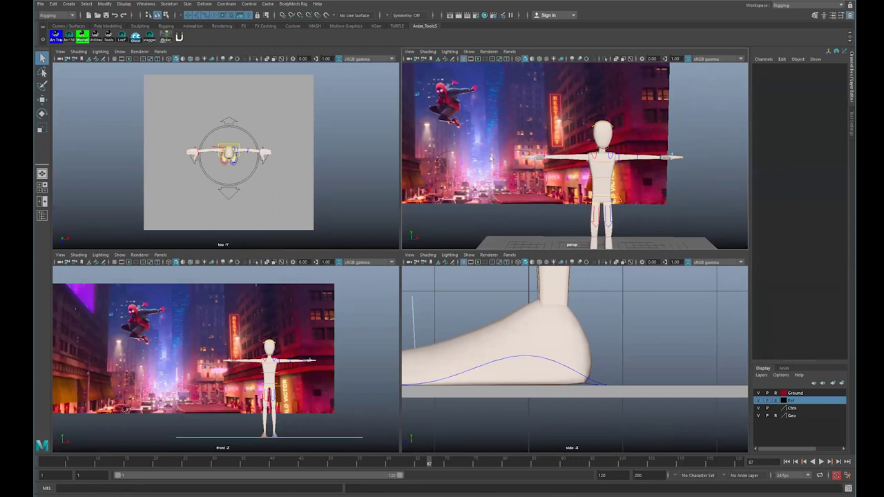
{"action": "key", "text": "space"}
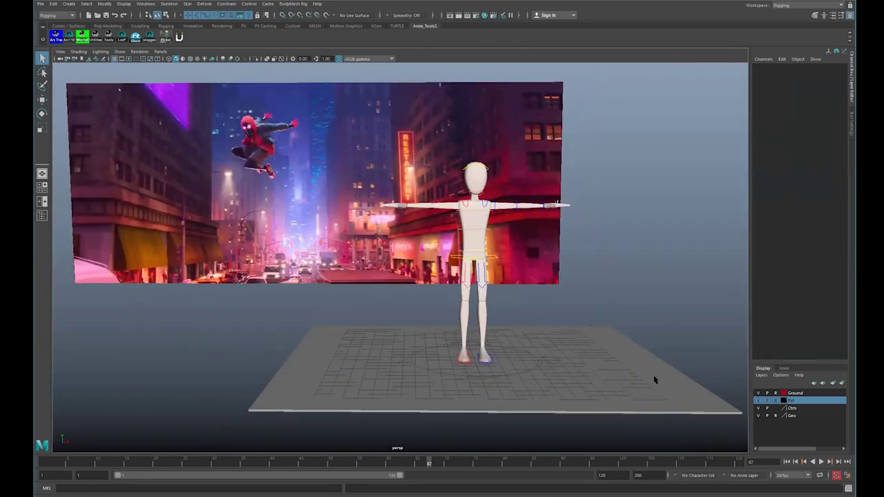
{"action": "left_click", "coordinate": [56, 461]}
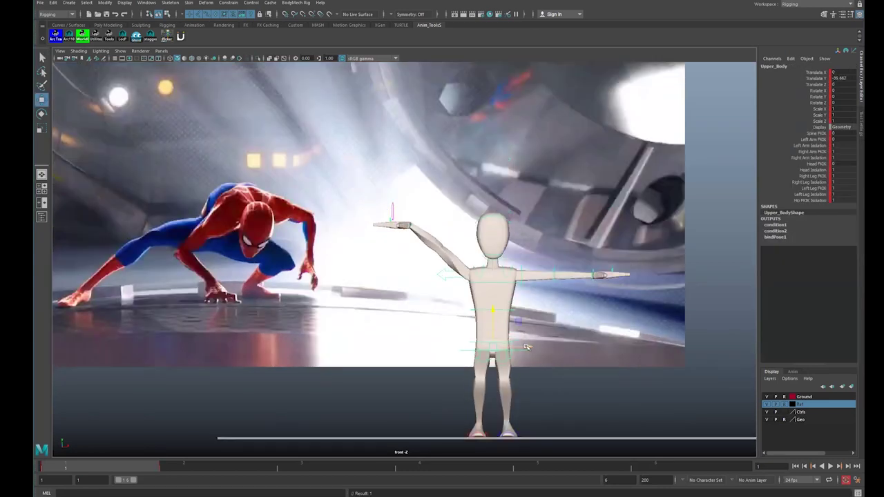
Step: Raise the Upper_Body control slightly and plant the right foot wide to its side with the foot and knee turned outward
{"action": "left_click_drag", "start_coordinate": [521, 328], "coordinate": [494, 304]}
{"action": "key", "text": "q"}
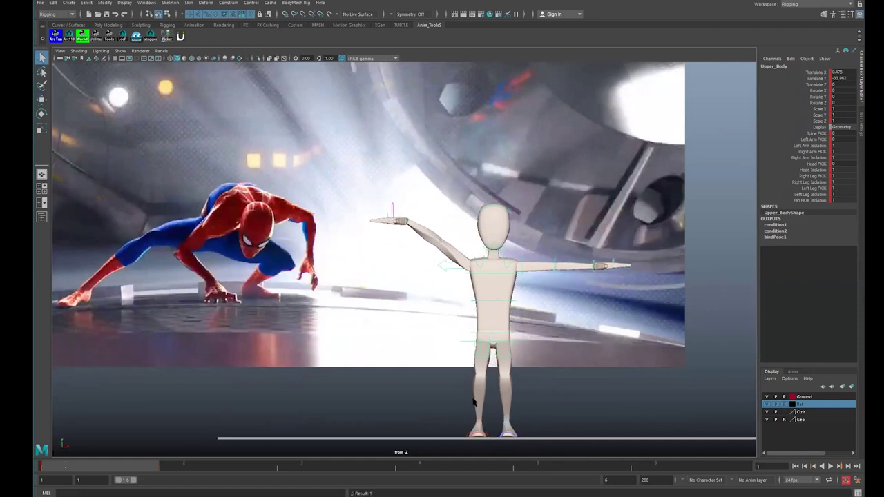
{"action": "left_click", "coordinate": [482, 434]}
{"action": "key", "text": "w"}
{"action": "key", "text": "q"}
{"action": "left_click", "coordinate": [471, 435]}
{"action": "key", "text": "w"}
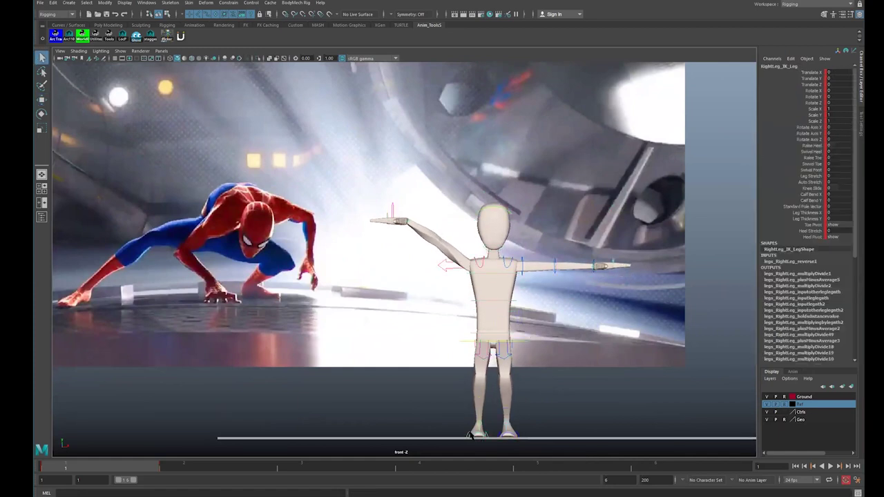
{"action": "left_click_drag", "start_coordinate": [508, 432], "coordinate": [443, 410]}
{"action": "key", "text": "e"}
{"action": "key", "text": "q"}
{"action": "left_click", "coordinate": [467, 363]}
{"action": "key", "text": "e"}
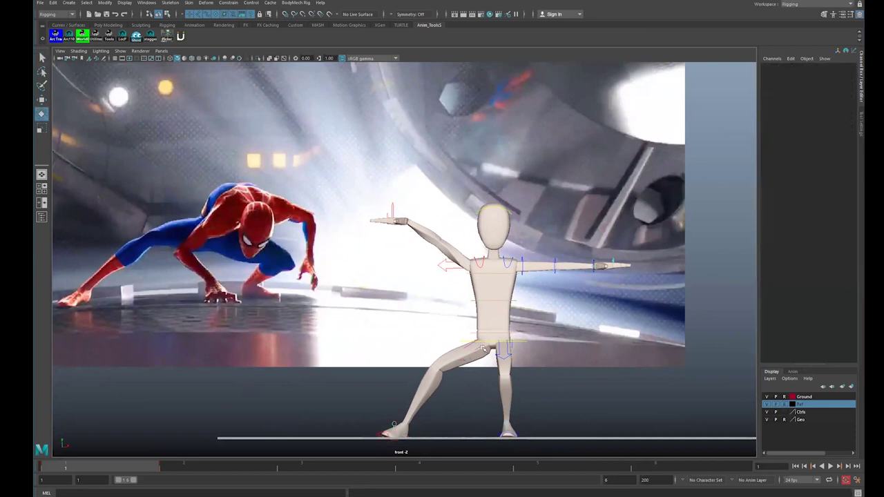
{"action": "left_click", "coordinate": [517, 435]}
{"action": "key", "text": "w"}
{"action": "left_click_drag", "start_coordinate": [504, 440], "coordinate": [417, 439]}
{"action": "key", "text": "ctrl+z"}
{"action": "key", "text": "q"}
Step: Move the right foot control slightly farther outward to widen the stance
{"action": "left_click", "coordinate": [404, 435]}
{"action": "key", "text": "w"}
{"action": "key", "text": "q"}
Step: Move the left foot control outward to about X 3.49 and rotate the foot so its toes and knee point outward
{"action": "left_click", "coordinate": [516, 436]}
{"action": "key", "text": "w"}
{"action": "left_click_drag", "start_coordinate": [543, 435], "coordinate": [587, 423]}
{"action": "key", "text": "e"}
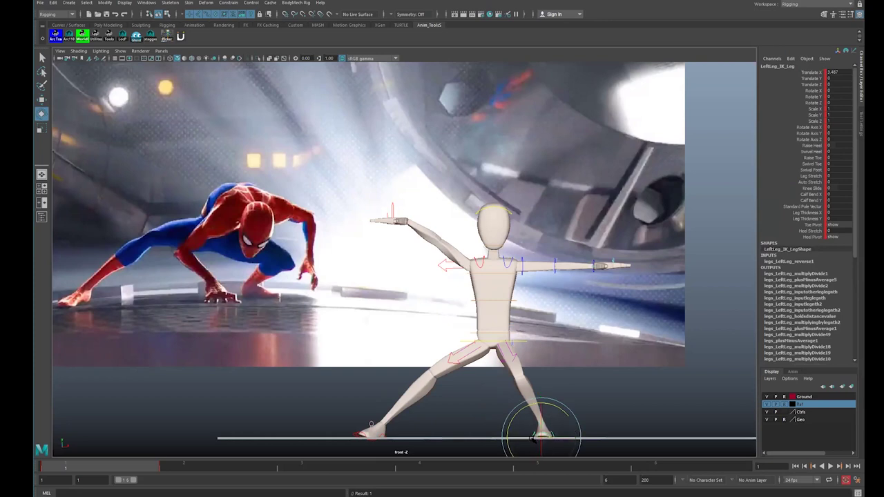
{"action": "left_click_drag", "start_coordinate": [532, 437], "coordinate": [549, 442]}
{"action": "key", "text": "w"}
{"action": "left_click", "coordinate": [504, 342]}
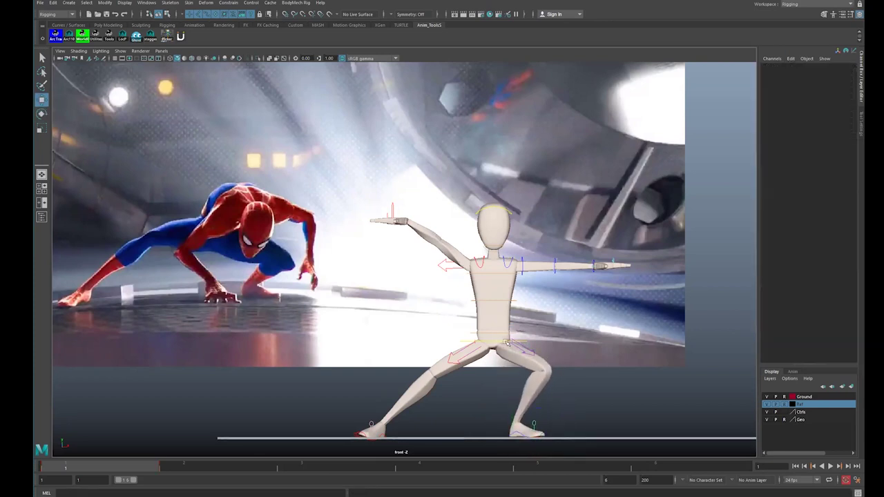
{"action": "left_click", "coordinate": [505, 342]}
{"action": "key", "text": "q"}
{"action": "scroll", "coordinate": [486, 291], "scroll_direction": "up", "scroll_amount": 2}
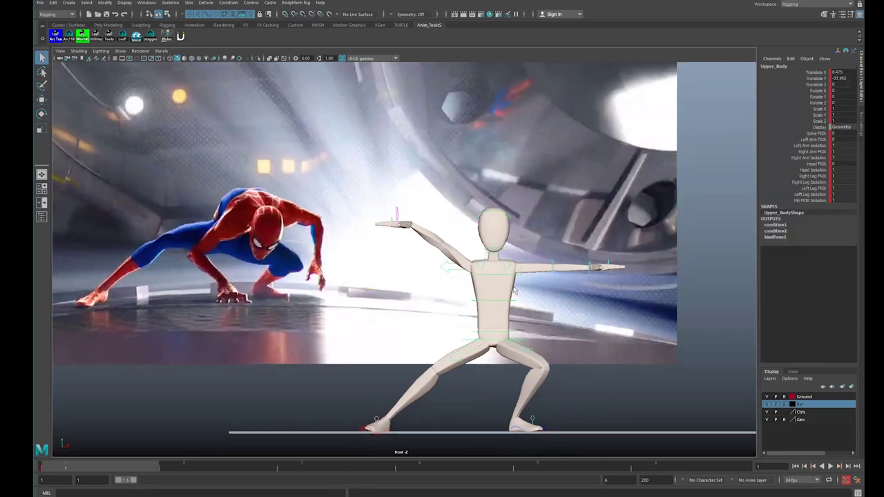
{"action": "key", "text": "w"}
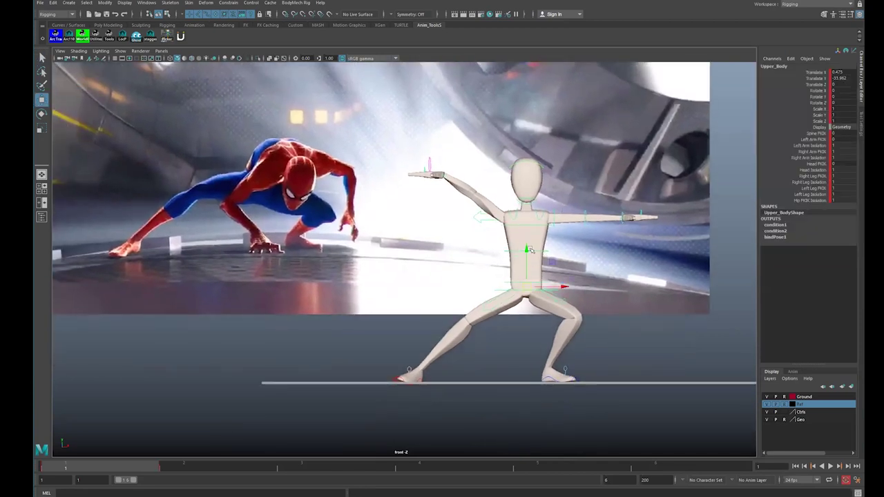
{"action": "left_click", "coordinate": [529, 249]}
{"action": "left_click_drag", "start_coordinate": [527, 248], "coordinate": [525, 250]}
{"action": "key", "text": "ctrl+z"}
{"action": "key", "text": "q"}
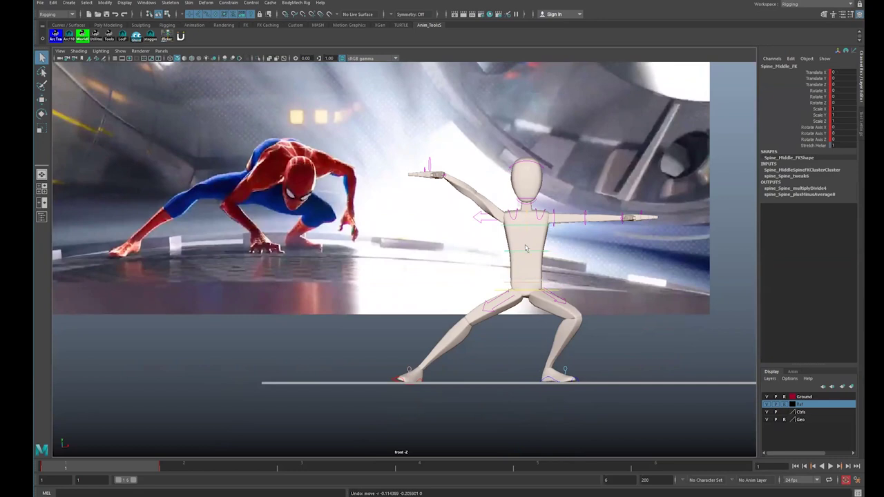
Step: Lower the character's Upper_Body control toward the ground to start the crouch
{"action": "left_click", "coordinate": [534, 293]}
{"action": "key", "text": "w"}
{"action": "left_click_drag", "start_coordinate": [529, 252], "coordinate": [524, 276]}
{"action": "key", "text": "e"}
{"action": "key", "text": "q"}
Step: Rotate the spine controls to bend the character's torso forward
{"action": "left_click", "coordinate": [553, 274]}
{"action": "key", "text": "w"}
{"action": "key", "text": "e"}
{"action": "key", "text": "q"}
{"action": "left_click", "coordinate": [563, 263]}
{"action": "key", "text": "e"}
{"action": "key", "text": "q"}
Step: Rotate the body at the hips so the torso leans forward and tilts toward the bent left leg
{"action": "left_click", "coordinate": [528, 318]}
{"action": "key", "text": "e"}
{"action": "key", "text": "q"}
{"action": "key", "text": "e"}
{"action": "key", "text": "q"}
{"action": "key", "text": "w"}
{"action": "key", "text": "q"}
{"action": "key", "text": "e"}
{"action": "left_click_drag", "start_coordinate": [508, 307], "coordinate": [558, 316]}
{"action": "key", "text": "w"}
{"action": "key", "text": "e"}
{"action": "left_click_drag", "start_coordinate": [513, 300], "coordinate": [536, 275]}
Step: Curl the upper body forward with the Spine_Torso_FK control, rotating it to about X -30.3 and Y 6.5
{"action": "key", "text": "q"}
{"action": "left_click", "coordinate": [524, 296]}
{"action": "key", "text": "e"}
{"action": "key", "text": "q"}
{"action": "key", "text": "e"}
{"action": "key", "text": "q"}
{"action": "left_click", "coordinate": [525, 291]}
{"action": "key", "text": "e"}
{"action": "key", "text": "q"}
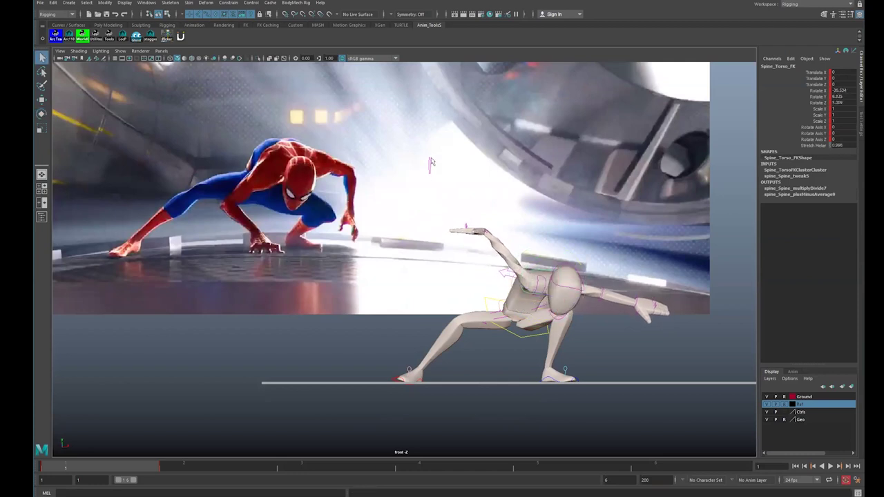
Step: Move the right arm IK control down from above the body to between the feet, at about X 5.9 and Y 23.7
{"action": "left_click", "coordinate": [430, 163]}
{"action": "key", "text": "w"}
{"action": "left_click_drag", "start_coordinate": [429, 129], "coordinate": [429, 357]}
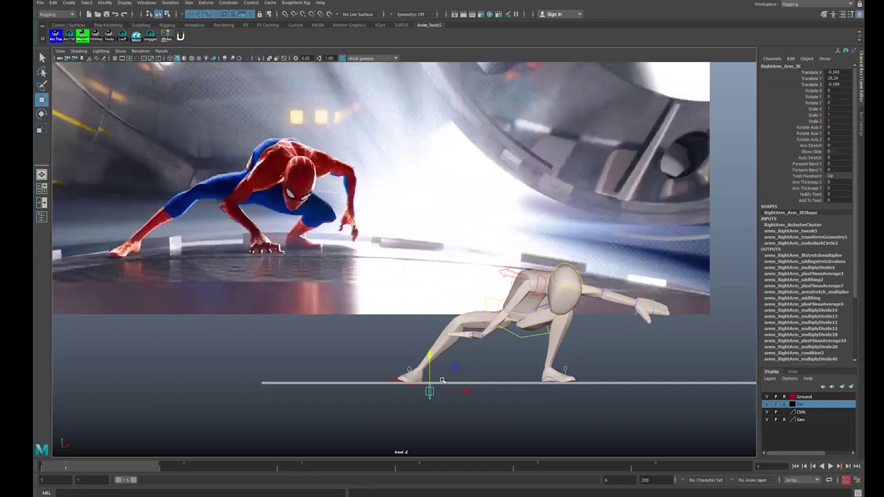
{"action": "left_click_drag", "start_coordinate": [441, 391], "coordinate": [482, 330]}
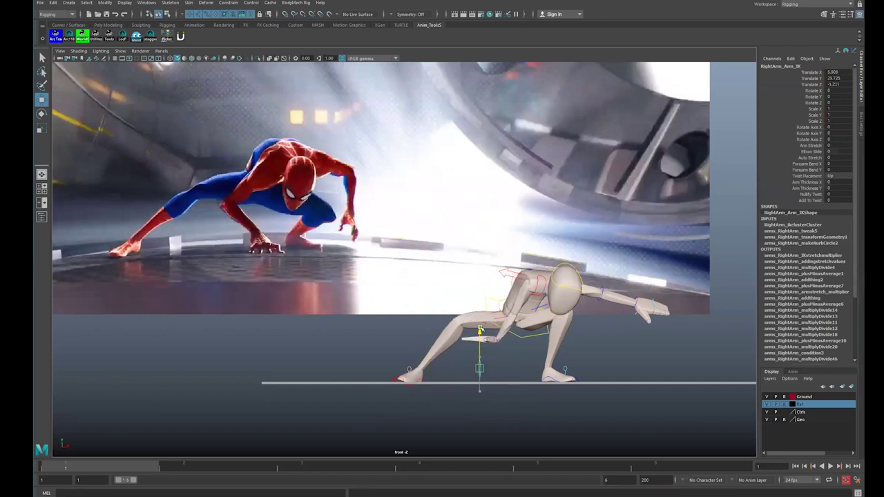
Step: Rotate the right hand so its fingers point at the ground and shift it toward the left foot, to about X 9.9
{"action": "key", "text": "e"}
{"action": "left_click_drag", "start_coordinate": [484, 368], "coordinate": [504, 311]}
{"action": "key", "text": "w"}
{"action": "key", "text": "e"}
{"action": "key", "text": "w"}
{"action": "left_click_drag", "start_coordinate": [538, 340], "coordinate": [548, 339]}
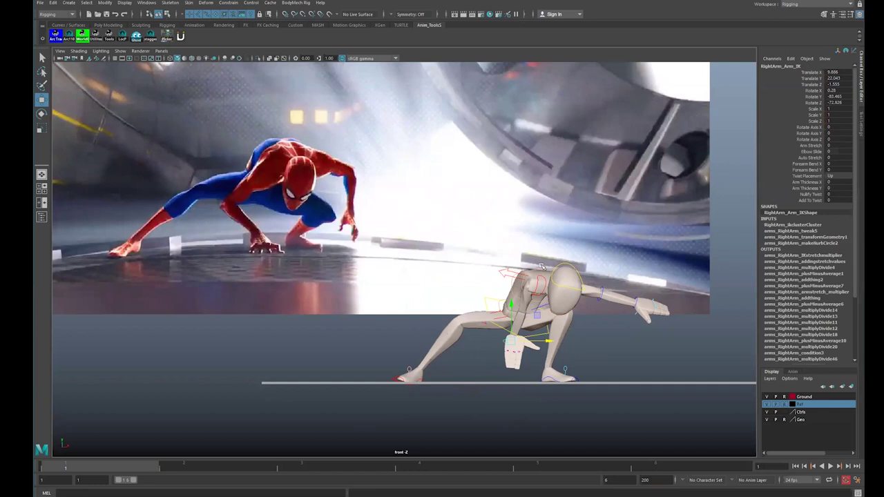
Step: Bring the right hand forward in front of the crouching body, working in the perspective view
{"action": "key", "text": "space"}
{"action": "key", "text": "space"}
{"action": "left_click_drag", "start_coordinate": [552, 304], "coordinate": [421, 306], "text": "alt"}
{"action": "left_click_drag", "start_coordinate": [428, 287], "coordinate": [304, 297]}
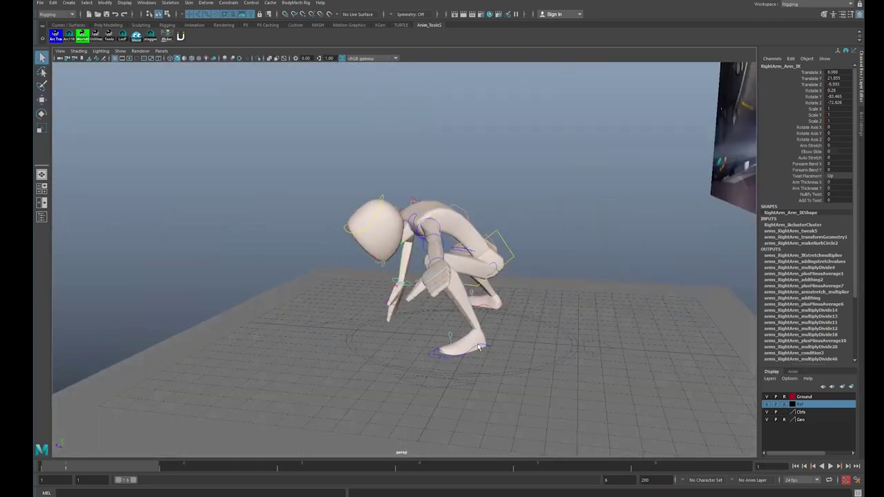
Step: Move the left foot forward along the ground with its leg IK control
{"action": "left_click", "coordinate": [449, 340]}
{"action": "left_click_drag", "start_coordinate": [448, 340], "coordinate": [425, 337]}
{"action": "left_click", "coordinate": [496, 309]}
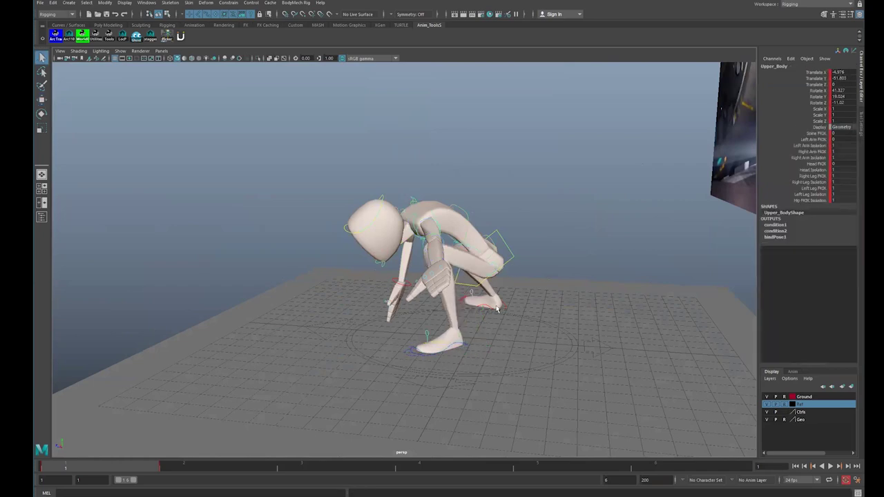
Step: Move the right leg IK control out to the side, to about X -10.1, so the right leg stretches away from the body
{"action": "left_click", "coordinate": [504, 306]}
{"action": "key", "text": "w"}
{"action": "left_click_drag", "start_coordinate": [504, 307], "coordinate": [573, 284]}
{"action": "middle_click_drag", "start_coordinate": [420, 321], "coordinate": [411, 319], "text": "alt"}
{"action": "left_click_drag", "start_coordinate": [413, 334], "coordinate": [452, 330]}
{"action": "key", "text": "q"}
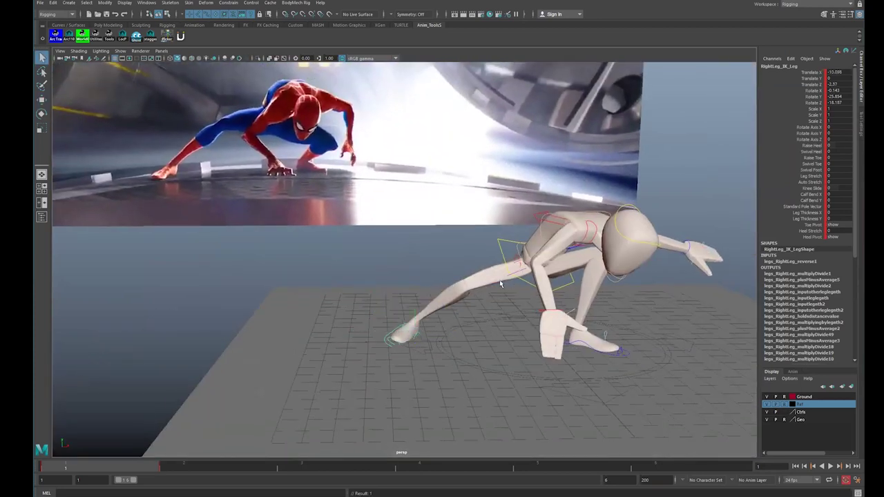
Step: Rotate the right leg pole vector control to about X 18 and Y 3.9, and adjust the right foot's rotation
{"action": "left_click", "coordinate": [498, 284]}
{"action": "key", "text": "e"}
{"action": "left_click_drag", "start_coordinate": [529, 287], "coordinate": [510, 283]}
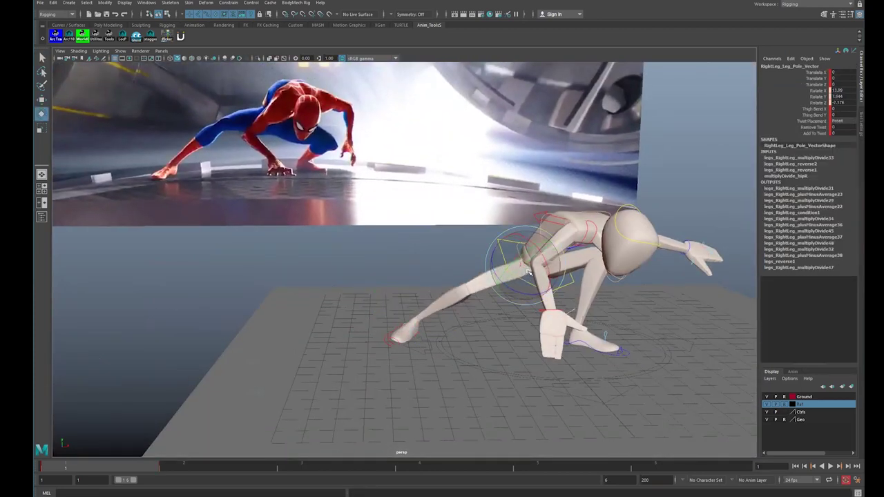
{"action": "key", "text": "q"}
{"action": "left_click", "coordinate": [412, 336]}
{"action": "key", "text": "e"}
{"action": "left_click_drag", "start_coordinate": [412, 337], "coordinate": [445, 332]}
{"action": "key", "text": "q"}
{"action": "key", "text": "w"}
Step: Turn the left foot to about Y 52.5 and reposition its IK control at about X 0.25 and Z -1.84
{"action": "middle_click_drag", "start_coordinate": [622, 282], "coordinate": [482, 314], "text": "alt"}
{"action": "left_click_drag", "start_coordinate": [449, 359], "coordinate": [498, 405], "text": "alt"}
{"action": "left_click", "coordinate": [420, 288]}
{"action": "key", "text": "e"}
{"action": "key", "text": "q"}
{"action": "left_click", "coordinate": [459, 409]}
{"action": "key", "text": "w"}
{"action": "key", "text": "e"}
{"action": "key", "text": "w"}
{"action": "middle_click_drag", "start_coordinate": [501, 404], "coordinate": [490, 410]}
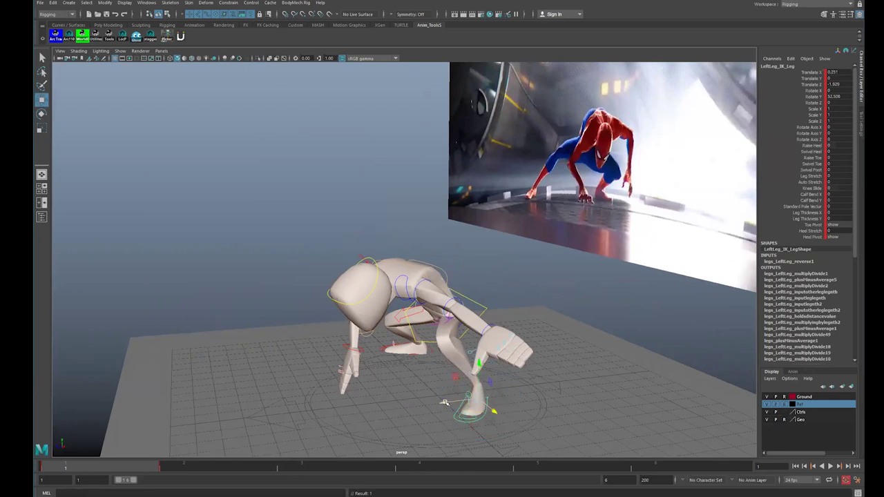
{"action": "left_click_drag", "start_coordinate": [425, 399], "coordinate": [518, 387], "text": "alt"}
{"action": "key", "text": "q"}
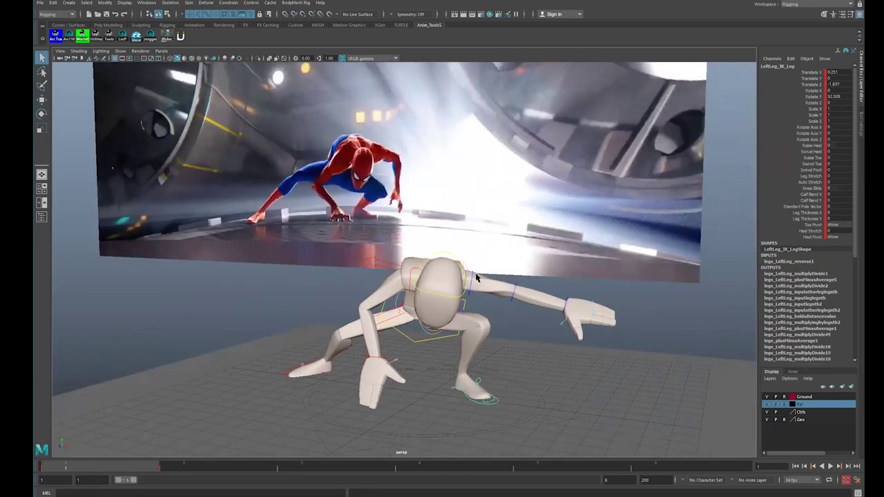
Step: Rotate the Spine_Middle_FK control to about X -37.7, Y 40.4 and Z 13.9
{"action": "left_click", "coordinate": [475, 277]}
{"action": "left_click_drag", "start_coordinate": [470, 279], "coordinate": [461, 290], "text": "alt"}
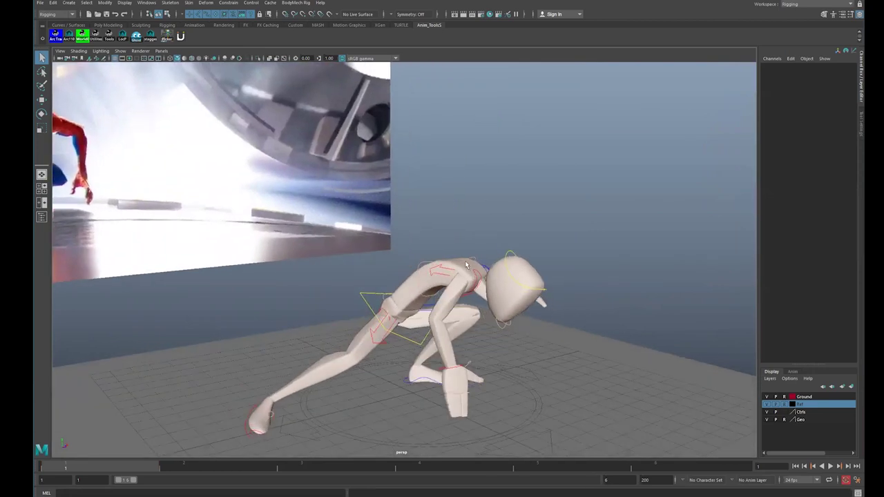
{"action": "left_click", "coordinate": [465, 262]}
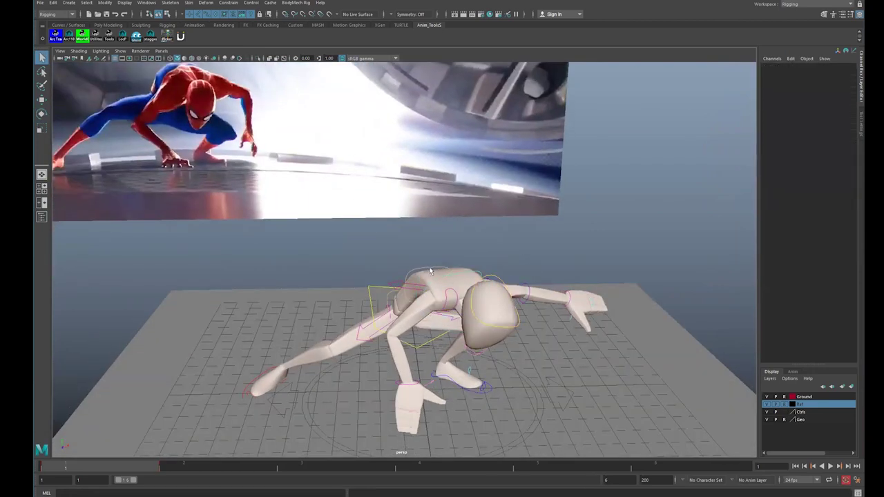
{"action": "left_click", "coordinate": [435, 269]}
{"action": "left_click_drag", "start_coordinate": [410, 269], "coordinate": [404, 283]}
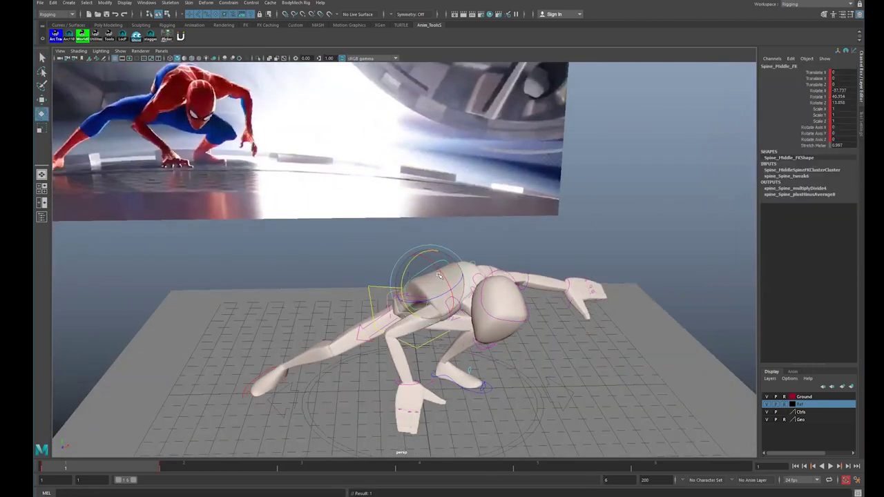
{"action": "key", "text": "q"}
Step: Raise the right arm IK control to about X 9.1 and Y 23.9, and rotate the hand to about X -2.3, Y -89.4, Z -46.9
{"action": "left_click_drag", "start_coordinate": [556, 275], "coordinate": [556, 304], "text": "alt"}
{"action": "middle_click_drag", "start_coordinate": [469, 259], "coordinate": [594, 273], "text": "alt"}
{"action": "left_click_drag", "start_coordinate": [594, 273], "coordinate": [564, 243], "text": "alt"}
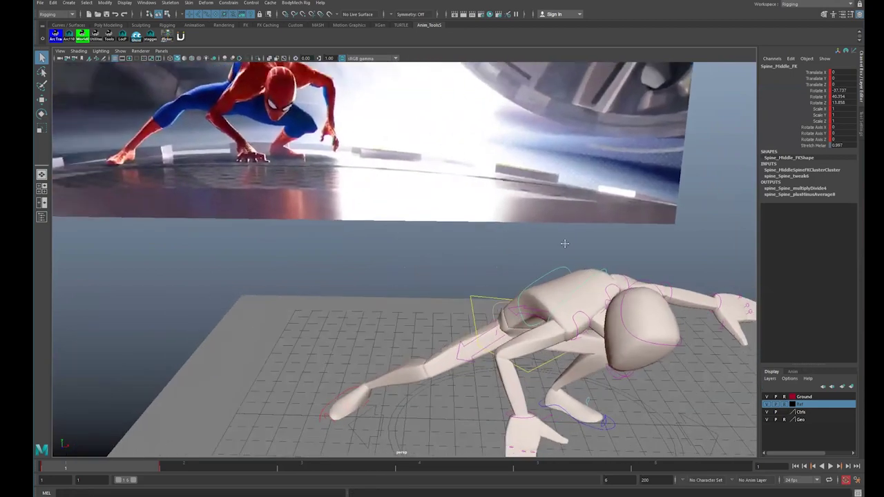
{"action": "middle_click_drag", "start_coordinate": [564, 242], "coordinate": [513, 179], "text": "alt"}
{"action": "left_click", "coordinate": [465, 349]}
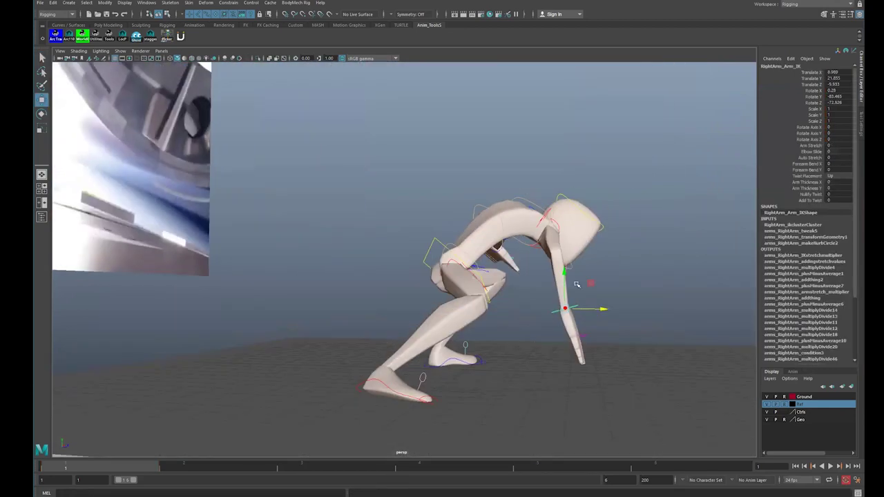
{"action": "left_click_drag", "start_coordinate": [559, 297], "coordinate": [559, 296]}
{"action": "left_click_drag", "start_coordinate": [602, 336], "coordinate": [567, 326]}
{"action": "key", "text": "e"}
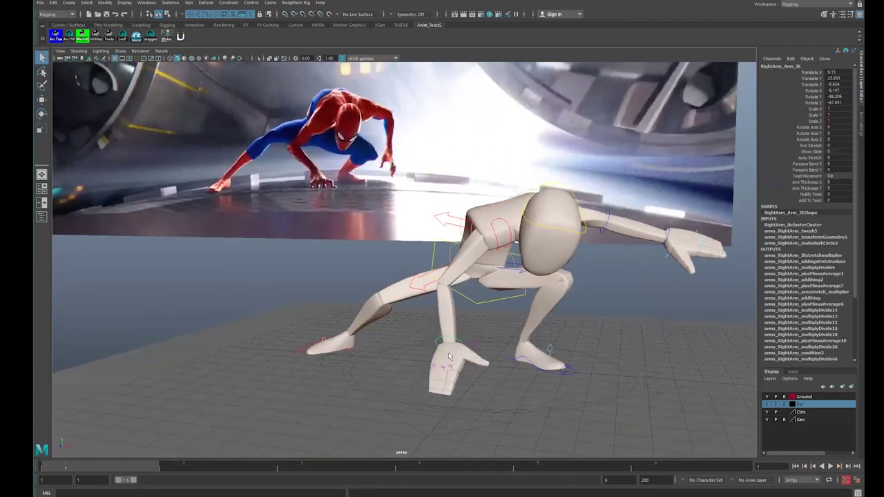
{"action": "key", "text": "e"}
{"action": "left_click_drag", "start_coordinate": [447, 349], "coordinate": [427, 347]}
{"action": "key", "text": "q"}
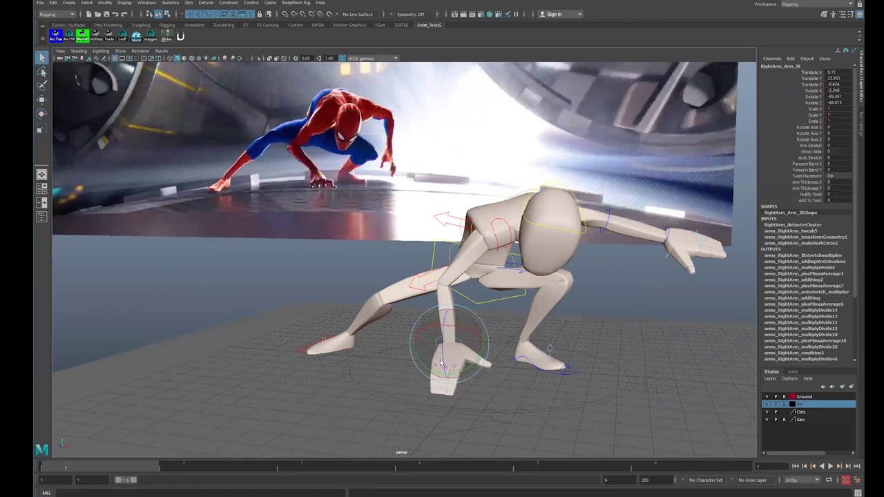
Step: Bend the right hand's fingers toward the ground, rotating the finger controls to about X 27.3 and Y -47.3
{"action": "left_click", "coordinate": [451, 372]}
{"action": "left_click", "coordinate": [453, 371]}
{"action": "key", "text": "e"}
{"action": "left_click_drag", "start_coordinate": [472, 369], "coordinate": [444, 344]}
{"action": "key", "text": "q"}
{"action": "key", "text": "e"}
{"action": "key", "text": "q"}
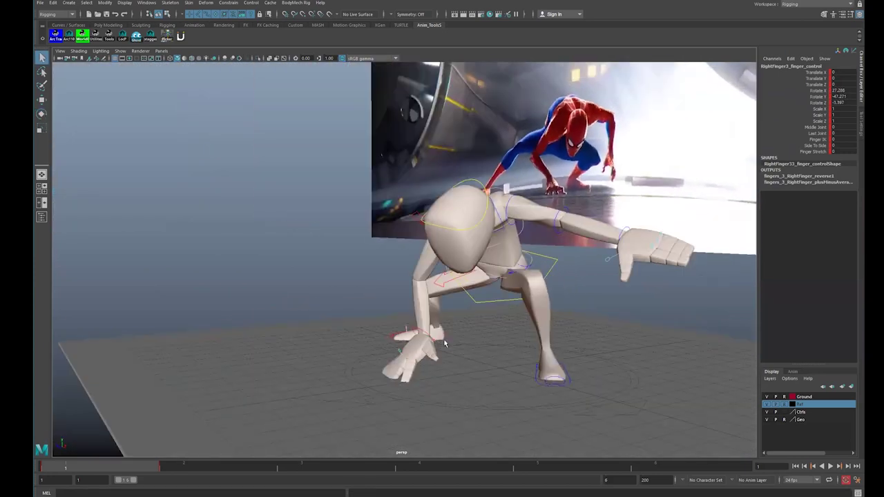
Step: Rotate the right thumb control to about Y -46 and Z 30.9 so the thumb points at the ground
{"action": "left_click", "coordinate": [436, 340]}
{"action": "key", "text": "e"}
{"action": "left_click_drag", "start_coordinate": [437, 374], "coordinate": [331, 314]}
{"action": "key", "text": "q"}
Step: Move the right arm IK control farther forward so the hand is planted in front of the head
{"action": "key", "text": "w"}
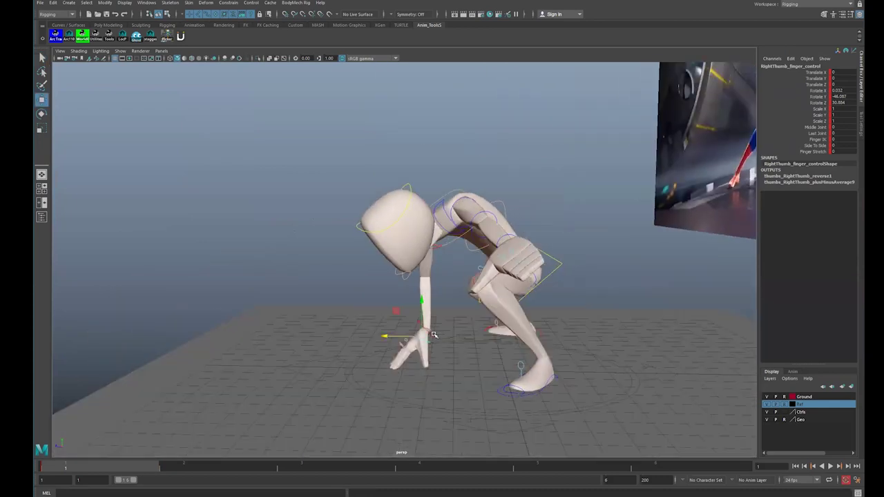
{"action": "left_click", "coordinate": [432, 334]}
{"action": "left_click_drag", "start_coordinate": [382, 331], "coordinate": [365, 331]}
{"action": "key", "text": "q"}
Step: Rotate the lower spine with the Spine_Pelvis_FK control
{"action": "left_click_drag", "start_coordinate": [522, 239], "coordinate": [507, 234], "text": "alt"}
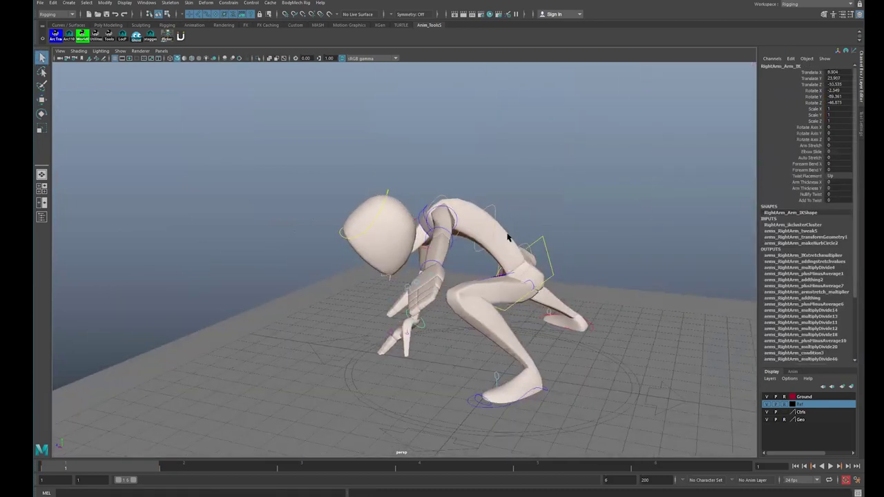
{"action": "left_click", "coordinate": [524, 246]}
{"action": "key", "text": "e"}
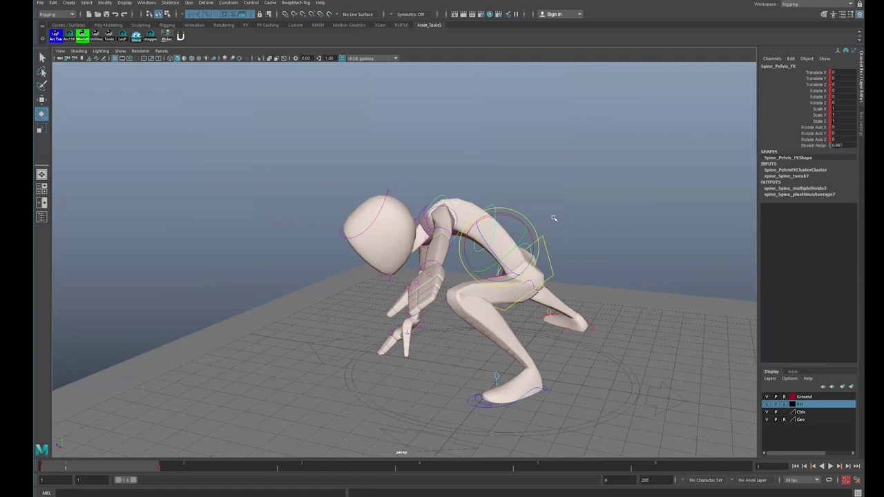
{"action": "left_click_drag", "start_coordinate": [507, 213], "coordinate": [489, 254]}
{"action": "key", "text": "q"}
Step: Tilt the whole upper body farther forward by rotating the Upper_Body control to about X 48.7
{"action": "left_click", "coordinate": [544, 239]}
{"action": "key", "text": "e"}
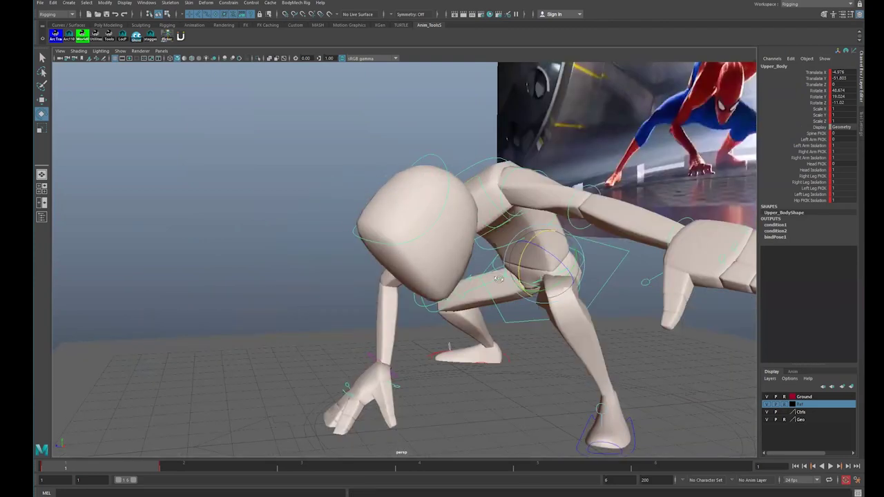
{"action": "left_click_drag", "start_coordinate": [498, 279], "coordinate": [711, 283], "text": "alt"}
{"action": "left_click_drag", "start_coordinate": [499, 245], "coordinate": [509, 262]}
{"action": "key", "text": "q"}
Step: Rotate the left arm's FK controls so the arm bends at the elbow and the forearm hangs toward the ground
{"action": "right_click_drag", "start_coordinate": [509, 262], "coordinate": [470, 264], "text": "alt"}
{"action": "left_click_drag", "start_coordinate": [476, 263], "coordinate": [487, 319], "text": "alt"}
{"action": "left_click", "coordinate": [511, 259]}
{"action": "key", "text": "e"}
{"action": "key", "text": "q"}
{"action": "left_click", "coordinate": [449, 263]}
{"action": "key", "text": "e"}
{"action": "key", "text": "q"}
{"action": "left_click", "coordinate": [477, 289]}
{"action": "key", "text": "e"}
{"action": "key", "text": "q"}
{"action": "left_click", "coordinate": [427, 263]}
{"action": "key", "text": "e"}
{"action": "key", "text": "ctrl+z"}
{"action": "key", "text": "q"}
Step: Rotate the left upper arm control to about X 15.3, Y 3.2 and Z -21.6
{"action": "left_click", "coordinate": [423, 271]}
{"action": "key", "text": "e"}
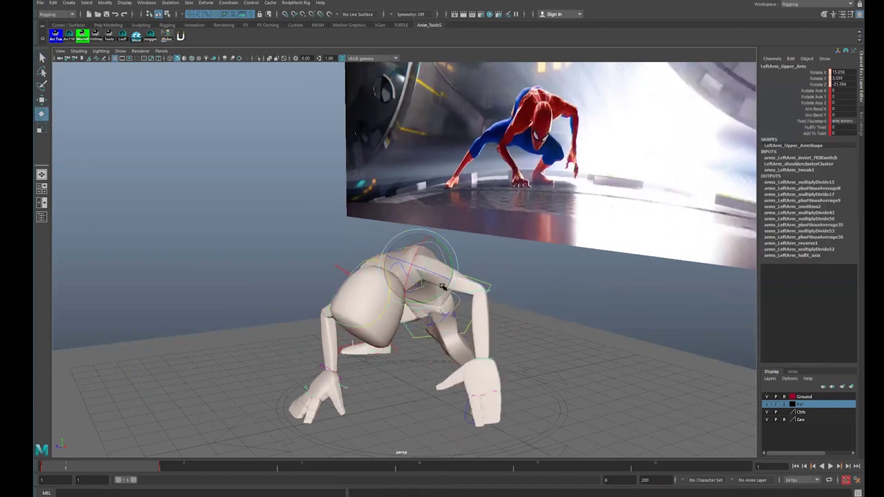
{"action": "key", "text": "q"}
Step: Rotate the left hand at the wrist to match the hanging hand in the reference
{"action": "left_click", "coordinate": [489, 357]}
{"action": "left_click", "coordinate": [490, 359]}
{"action": "key", "text": "e"}
{"action": "left_click_drag", "start_coordinate": [495, 366], "coordinate": [544, 315]}
{"action": "mouse_move", "coordinate": [535, 314]}
{"action": "left_mouse_down"}
{"action": "mouse_move", "coordinate": [541, 323]}
{"action": "mouse_move", "coordinate": [517, 330]}
{"action": "mouse_move", "coordinate": [533, 330]}
{"action": "left_mouse_up"}
{"action": "key", "text": "q"}
Step: Rotate the left thumb with its LeftThumb finger control
{"action": "left_click", "coordinate": [530, 323]}
{"action": "key", "text": "e"}
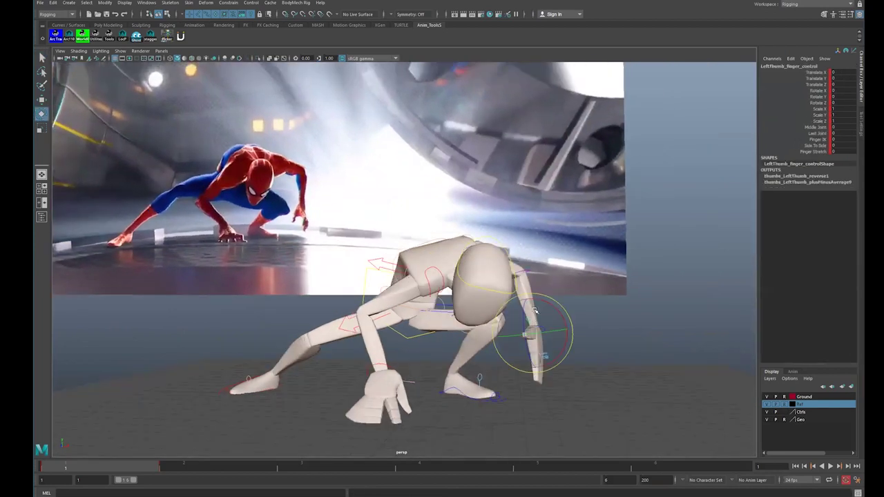
{"action": "key", "text": "q"}
Step: Bend the left hand's fingers one after another with their individual finger controls
{"action": "left_click_drag", "start_coordinate": [557, 357], "coordinate": [547, 338], "text": "alt"}
{"action": "left_click", "coordinate": [526, 356]}
{"action": "key", "text": "e"}
{"action": "left_click", "coordinate": [527, 358]}
{"action": "key", "text": "q"}
{"action": "left_click", "coordinate": [528, 357]}
{"action": "key", "text": "e"}
{"action": "key", "text": "q"}
{"action": "left_click", "coordinate": [533, 360]}
{"action": "key", "text": "e"}
{"action": "key", "text": "q"}
{"action": "left_click", "coordinate": [546, 335]}
{"action": "key", "text": "e"}
Step: Rotate the head with the Head_FK control to about X -9.3, Y 10.9 and Z -34.9
{"action": "left_click", "coordinate": [513, 275]}
{"action": "left_click_drag", "start_coordinate": [512, 275], "coordinate": [484, 276], "text": "alt"}
{"action": "key", "text": "q"}
{"action": "left_click", "coordinate": [448, 278]}
{"action": "left_click_drag", "start_coordinate": [484, 276], "coordinate": [370, 276]}
{"action": "key", "text": "q"}
{"action": "left_click", "coordinate": [491, 300]}
{"action": "key", "text": "e"}
{"action": "left_click", "coordinate": [493, 297]}
{"action": "key", "text": "q"}
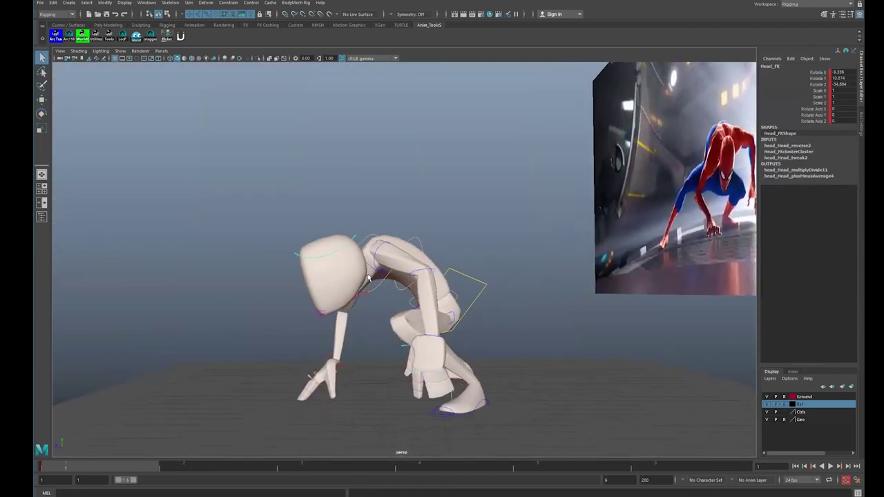
{"action": "left_click", "coordinate": [370, 278]}
{"action": "key", "text": "e"}
{"action": "right_click_drag", "start_coordinate": [374, 287], "coordinate": [478, 291], "text": "alt"}
{"action": "left_click_drag", "start_coordinate": [345, 298], "coordinate": [412, 264], "text": "alt"}
{"action": "key", "text": "q"}
{"action": "key", "text": "ctrl+z"}
{"action": "key", "text": "ctrl+z"}
{"action": "key", "text": "ctrl+z"}
Step: Rotate the Head_Neck control to about Z -14.1 and readjust the head's rotation
{"action": "left_click", "coordinate": [412, 265]}
{"action": "key", "text": "e"}
{"action": "key", "text": "q"}
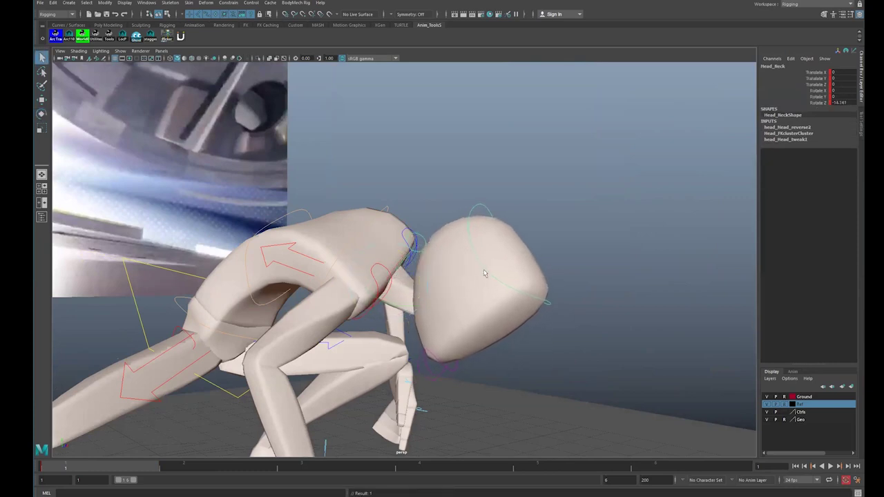
{"action": "left_click", "coordinate": [488, 273]}
{"action": "key", "text": "e"}
{"action": "left_click_drag", "start_coordinate": [460, 312], "coordinate": [347, 261]}
Step: Rotate the right arm shoulder control to about X -16.9, Y -15.6 and Z 2.6
{"action": "left_click", "coordinate": [317, 280]}
{"action": "key", "text": "e"}
{"action": "key", "text": "q"}
{"action": "right_click_drag", "start_coordinate": [347, 261], "coordinate": [297, 273], "text": "alt"}
{"action": "left_click_drag", "start_coordinate": [359, 273], "coordinate": [332, 276], "text": "alt"}
{"action": "key", "text": "ctrl+z"}
{"action": "middle_click_drag", "start_coordinate": [348, 273], "coordinate": [455, 266], "text": "alt"}
{"action": "key", "text": "e"}
{"action": "key", "text": "q"}
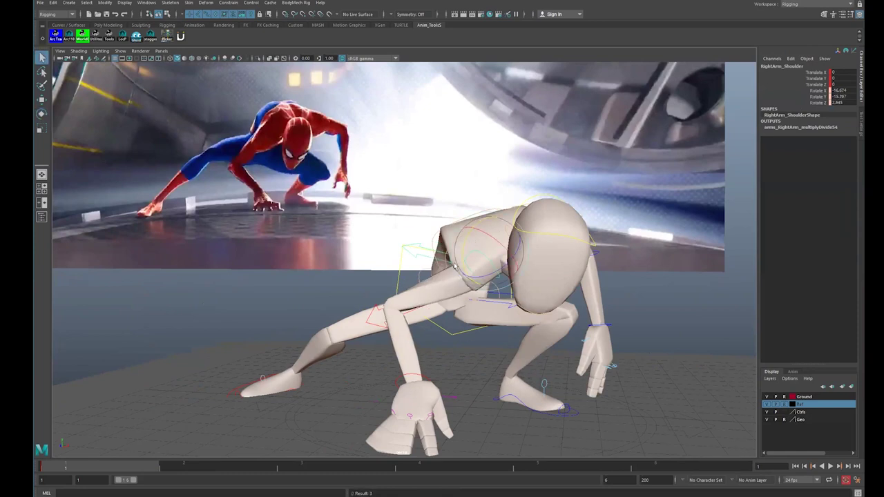
Step: Rotate the Spine_Middle_FK control to about X -42.4 and Z 15.8 to twist the torso
{"action": "left_click_drag", "start_coordinate": [487, 278], "coordinate": [469, 227], "text": "alt"}
{"action": "left_click", "coordinate": [499, 238]}
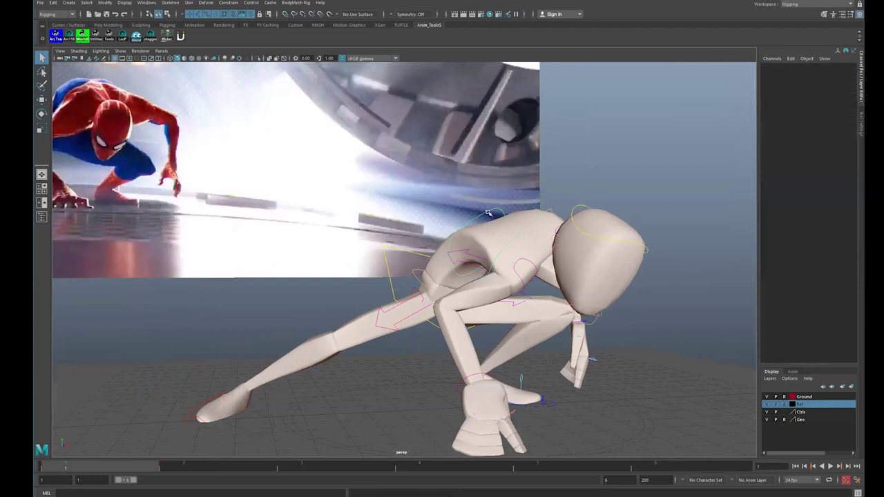
{"action": "key", "text": "e"}
{"action": "left_click_drag", "start_coordinate": [453, 230], "coordinate": [461, 237]}
{"action": "left_click_drag", "start_coordinate": [462, 236], "coordinate": [408, 242], "text": "alt"}
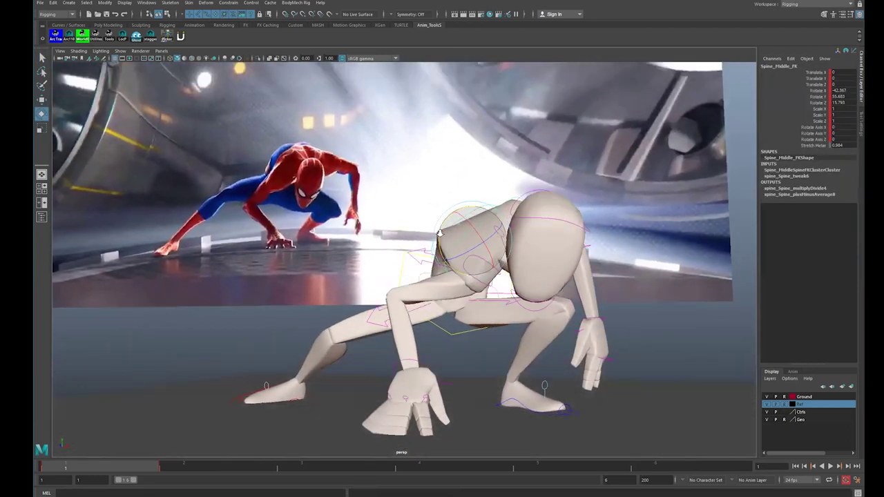
Step: Rotate the left arm shoulder control to about X -11.5, Y -3.3 and Z 4.4
{"action": "right_click_drag", "start_coordinate": [484, 248], "coordinate": [449, 249], "text": "alt"}
{"action": "left_click_drag", "start_coordinate": [470, 245], "coordinate": [490, 250], "text": "alt"}
{"action": "left_click", "coordinate": [393, 244]}
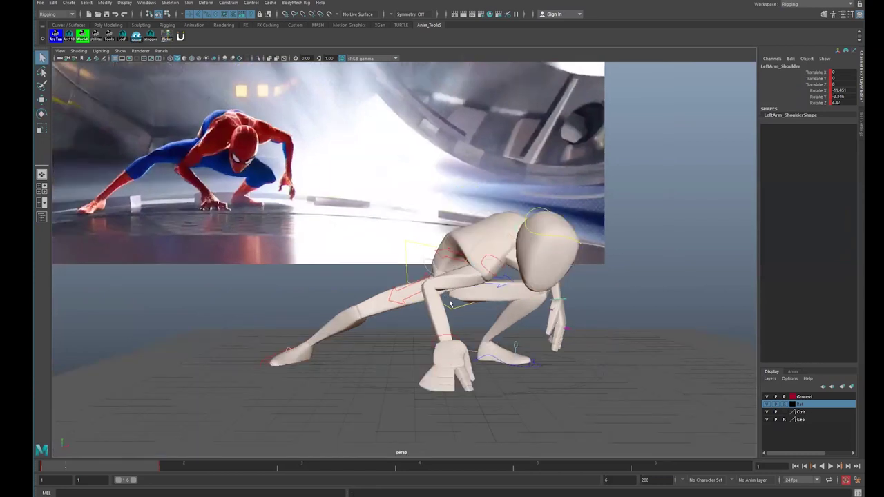
Step: Reduce the torso bend and twist by rotating Spine_Middle_FK to about X -31.7, Y 23.7 and Z 8.8
{"action": "left_click_drag", "start_coordinate": [449, 302], "coordinate": [491, 238], "text": "alt"}
{"action": "key", "text": "e"}
{"action": "left_click", "coordinate": [468, 258]}
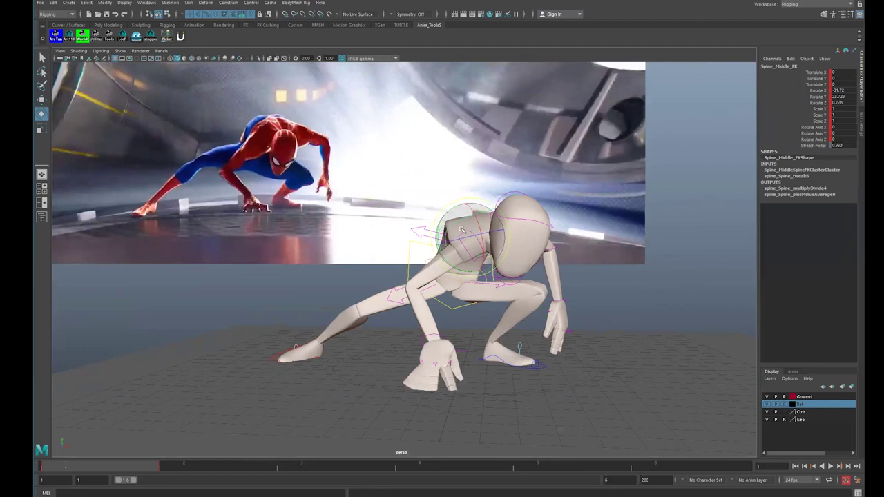
Step: Refine the Spine_Middle_FK twist and rotate the Head_FK control to match the tilt of the reference head
{"action": "left_click_drag", "start_coordinate": [462, 230], "coordinate": [473, 224]}
{"action": "key", "text": "q"}
{"action": "left_click", "coordinate": [526, 219]}
{"action": "key", "text": "e"}
{"action": "key", "text": "q"}
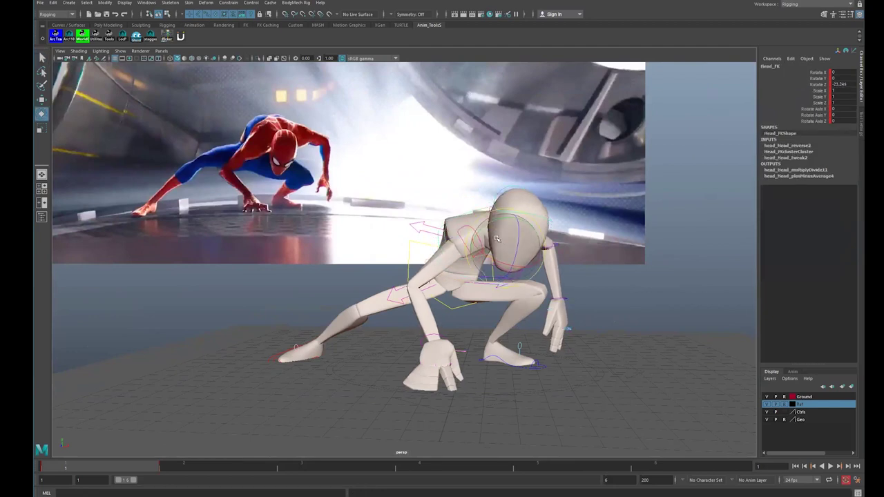
{"action": "left_click", "coordinate": [540, 215]}
{"action": "key", "text": "e"}
{"action": "key", "text": "z"}
{"action": "left_click_drag", "start_coordinate": [514, 232], "coordinate": [359, 234]}
{"action": "key", "text": "q"}
Step: Adjust the left leg's pole vector and rotate RightLeg_IK_Leg to about X 2.3, Y -28.7 and Z -25.5
{"action": "left_click", "coordinate": [458, 280]}
{"action": "key", "text": "e"}
{"action": "key", "text": "q"}
{"action": "left_click_drag", "start_coordinate": [415, 266], "coordinate": [445, 287], "text": "alt"}
{"action": "right_click_drag", "start_coordinate": [345, 287], "coordinate": [290, 337], "text": "alt"}
{"action": "left_click_drag", "start_coordinate": [290, 337], "coordinate": [470, 294], "text": "alt"}
{"action": "left_click", "coordinate": [308, 349]}
{"action": "key", "text": "e"}
{"action": "key", "text": "q"}
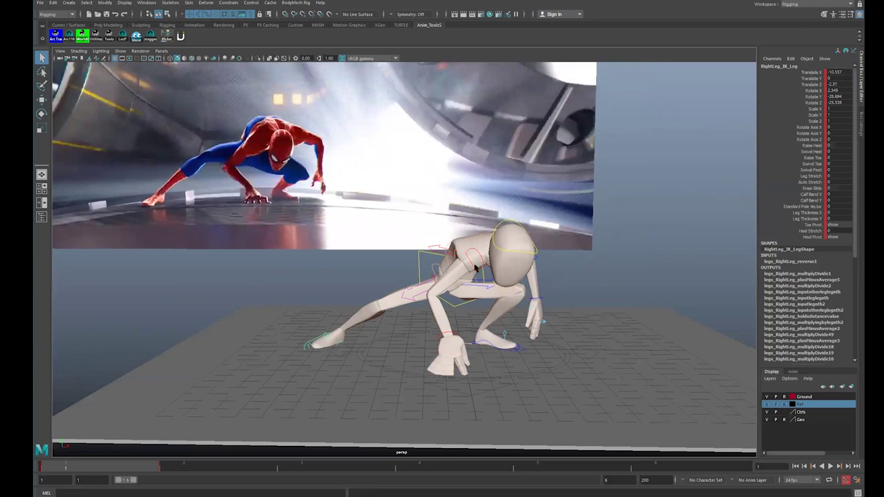
Step: Rotate the LeftArm_Hand control to about X 4.6, Y -21.6 and Z 13.2
{"action": "scroll", "coordinate": [617, 243], "scroll_direction": "up", "scroll_amount": 3}
{"action": "left_click_drag", "start_coordinate": [546, 335], "coordinate": [521, 315], "text": "alt"}
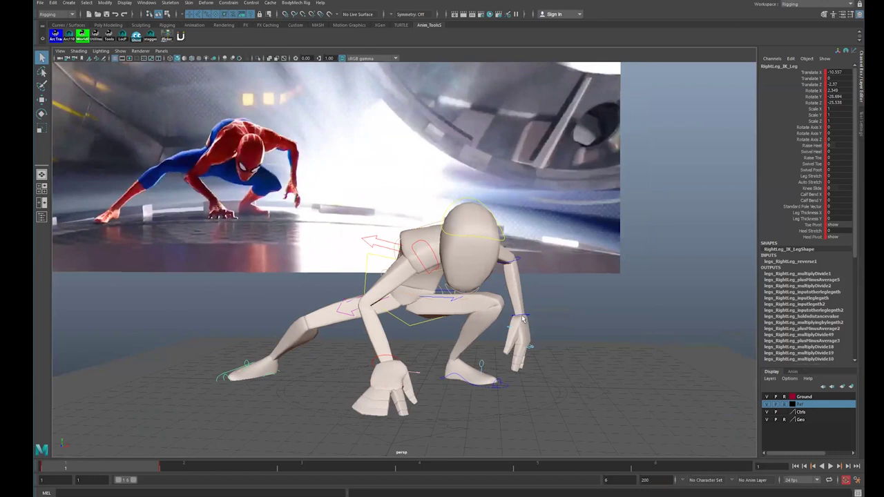
{"action": "left_click", "coordinate": [521, 315]}
{"action": "key", "text": "w"}
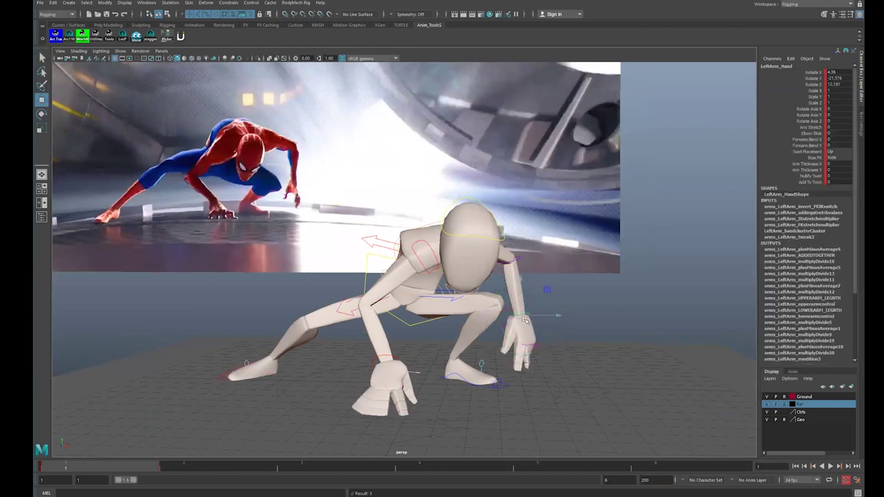
Step: Refine the rotation of the shoulder control and of the left hand to match the reference arms
{"action": "left_click_drag", "start_coordinate": [514, 259], "coordinate": [499, 289], "text": "alt"}
{"action": "left_click", "coordinate": [431, 236]}
{"action": "key", "text": "e"}
{"action": "key", "text": "q"}
{"action": "mouse_move", "coordinate": [544, 339]}
{"action": "left_mouse_down", "text": "alt"}
{"action": "mouse_move", "coordinate": [541, 318]}
{"action": "mouse_move", "coordinate": [525, 353]}
{"action": "mouse_move", "coordinate": [435, 365]}
{"action": "mouse_move", "coordinate": [367, 356]}
{"action": "mouse_move", "coordinate": [375, 366]}
{"action": "mouse_move", "coordinate": [484, 333]}
{"action": "mouse_move", "coordinate": [541, 356]}
{"action": "mouse_move", "coordinate": [552, 343]}
{"action": "left_mouse_up", "text": "alt"}
{"action": "left_click", "coordinate": [543, 318]}
{"action": "key", "text": "e"}
{"action": "key", "text": "q"}
Step: Extend the right foot outward and rotate RightLeg_Leg_Pole_Vector to about X 24.1, Y 14 and Z -6.1
{"action": "left_click", "coordinate": [483, 336]}
{"action": "key", "text": "w"}
{"action": "left_click_drag", "start_coordinate": [452, 347], "coordinate": [592, 334], "text": "alt"}
{"action": "key", "text": "e"}
{"action": "left_click_drag", "start_coordinate": [262, 360], "coordinate": [268, 352]}
{"action": "left_click", "coordinate": [389, 302]}
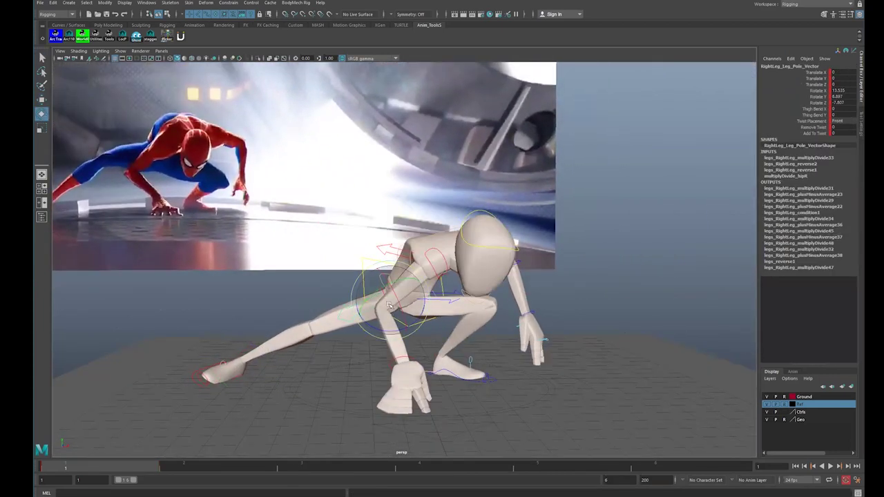
{"action": "left_click_drag", "start_coordinate": [391, 301], "coordinate": [410, 314]}
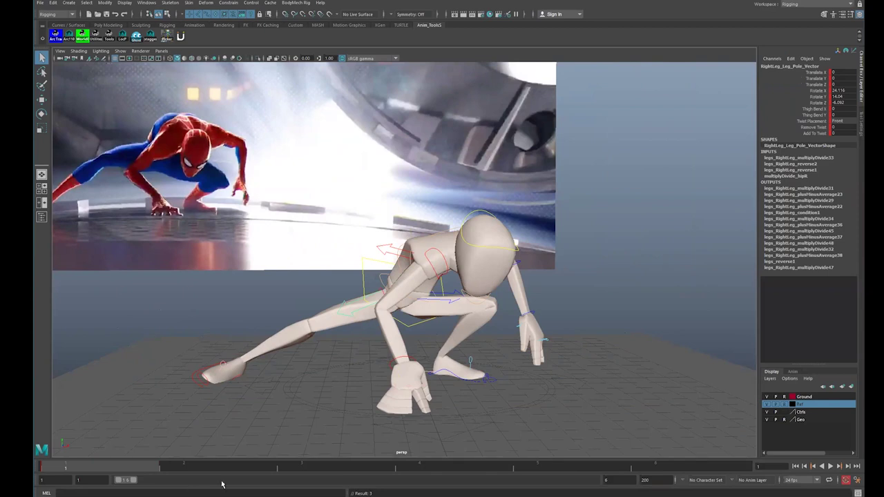
Step: Select all the posed rig's controls and go to frame 2, framing the unposed rig beside the desk reference
{"action": "right_click_drag", "start_coordinate": [569, 263], "coordinate": [498, 262], "text": "alt"}
{"action": "left_click_drag", "start_coordinate": [499, 263], "coordinate": [428, 290], "text": "alt"}
{"action": "left_click_drag", "start_coordinate": [167, 247], "coordinate": [705, 454]}
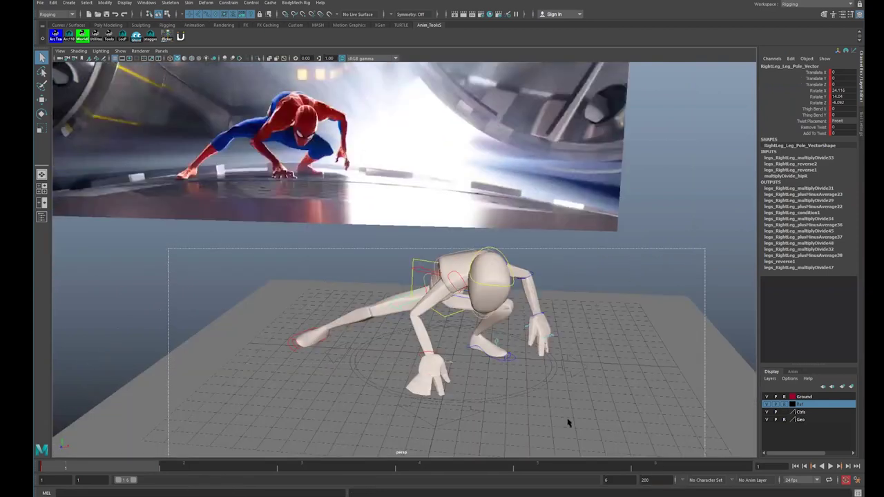
{"action": "left_click", "coordinate": [228, 467]}
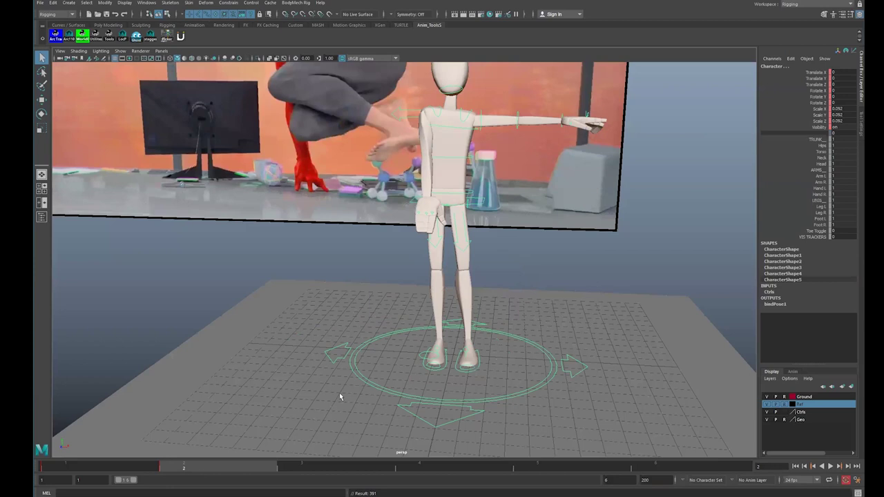
{"action": "right_click_drag", "start_coordinate": [518, 321], "coordinate": [499, 321], "text": "alt"}
{"action": "middle_click_drag", "start_coordinate": [499, 322], "coordinate": [507, 375], "text": "alt"}
{"action": "left_click_drag", "start_coordinate": [507, 375], "coordinate": [513, 312], "text": "alt"}
{"action": "middle_click_drag", "start_coordinate": [512, 313], "coordinate": [517, 267], "text": "alt"}
{"action": "key", "text": "comma"}
{"action": "key", "text": "period"}
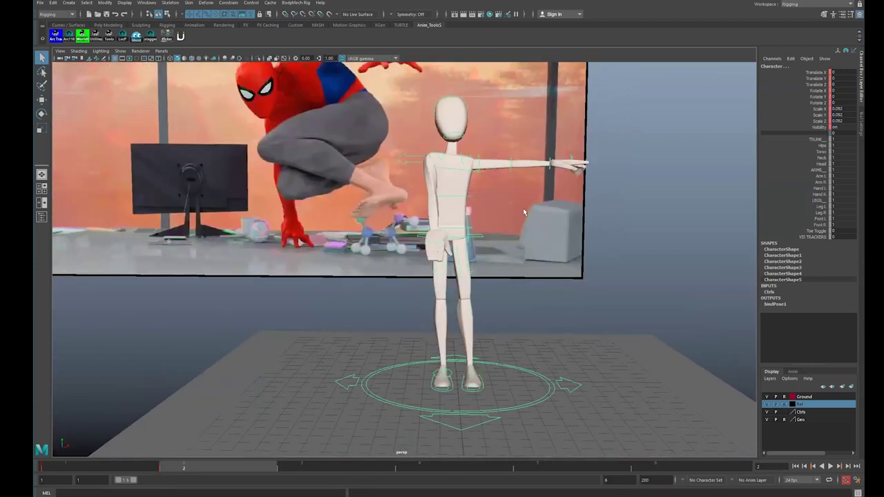
{"action": "middle_click_drag", "start_coordinate": [522, 207], "coordinate": [540, 288], "text": "alt"}
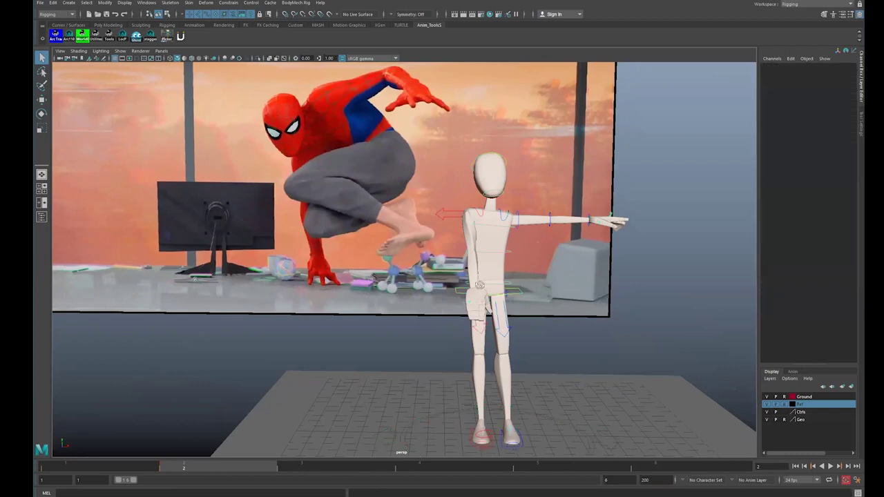
Step: Lower the Upper_Body control to about Translate X -5 and Y -48.1 so the rig squats
{"action": "left_click_drag", "start_coordinate": [479, 284], "coordinate": [474, 293], "text": "alt"}
{"action": "left_click_drag", "start_coordinate": [421, 329], "coordinate": [470, 334], "text": "alt"}
{"action": "scroll", "coordinate": [357, 327], "scroll_direction": "down", "scroll_amount": 3}
{"action": "left_click", "coordinate": [489, 305]}
{"action": "key", "text": "w"}
{"action": "right_click_drag", "start_coordinate": [496, 257], "coordinate": [485, 228], "text": "alt"}
{"action": "middle_click_drag", "start_coordinate": [536, 379], "coordinate": [448, 280], "text": "alt"}
{"action": "left_click_drag", "start_coordinate": [612, 247], "coordinate": [386, 180], "text": "alt"}
{"action": "middle_click_drag", "start_coordinate": [387, 179], "coordinate": [445, 282], "text": "alt"}
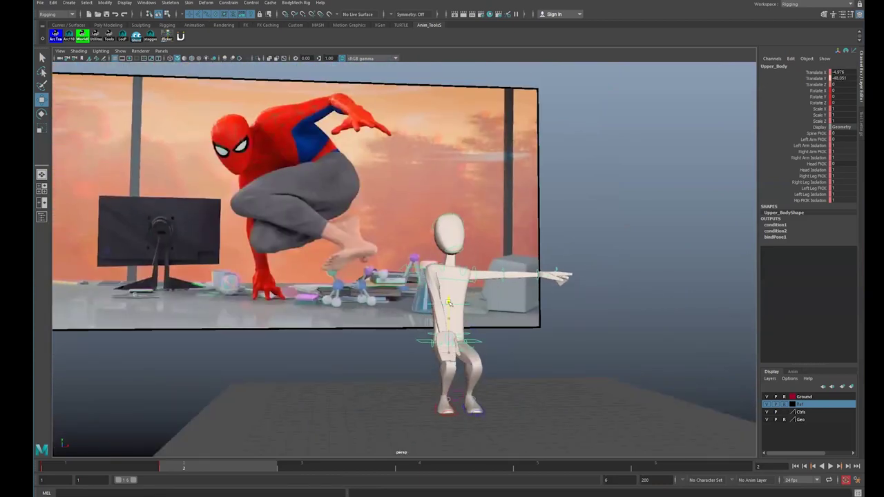
Step: Rotate the Upper_Body control to about X 15.7, Y -61.7 and Z 21.2 to turn and lean the body
{"action": "key", "text": "e"}
{"action": "left_click_drag", "start_coordinate": [456, 322], "coordinate": [434, 326], "text": "alt"}
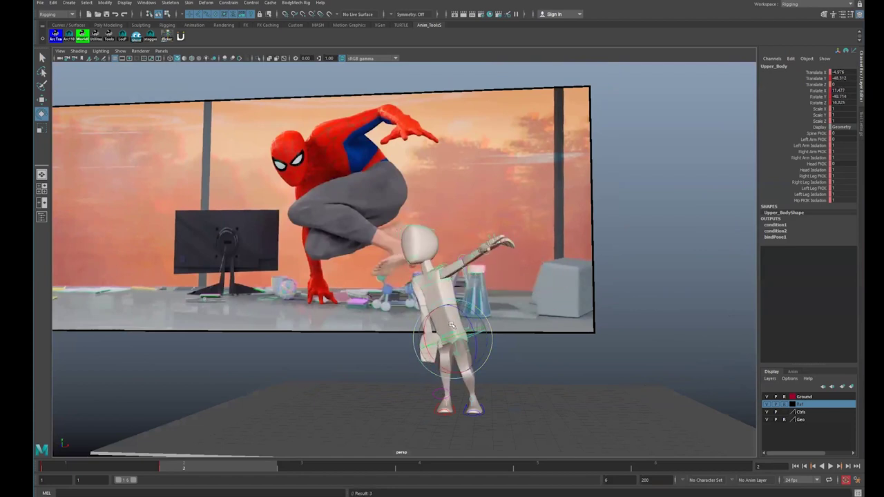
{"action": "key", "text": "q"}
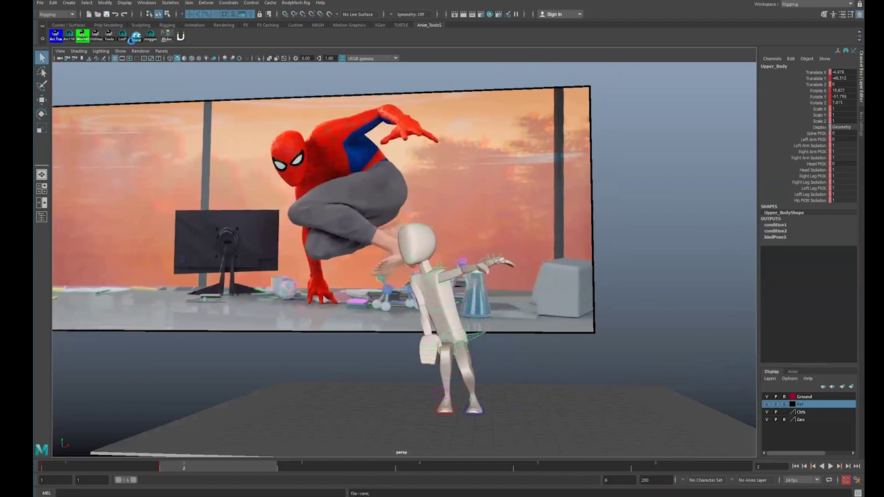
{"action": "left_click_drag", "start_coordinate": [415, 354], "coordinate": [454, 325], "text": "alt"}
{"action": "key", "text": "w"}
{"action": "key", "text": "e"}
Step: Place RightArm_Arm_IK at about Translate X 5.6 and Y 24, and rotate it to about Y -83.1 and Z -45.3
{"action": "left_click", "coordinate": [428, 357]}
{"action": "left_click_drag", "start_coordinate": [428, 357], "coordinate": [551, 375], "text": "alt"}
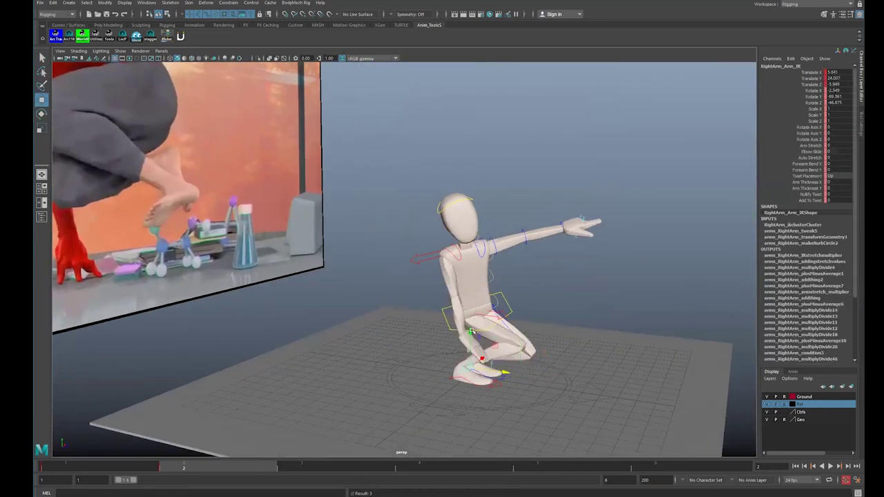
{"action": "left_click_drag", "start_coordinate": [436, 381], "coordinate": [483, 373]}
{"action": "left_click_drag", "start_coordinate": [483, 373], "coordinate": [461, 360], "text": "alt"}
{"action": "key", "text": "shift+e"}
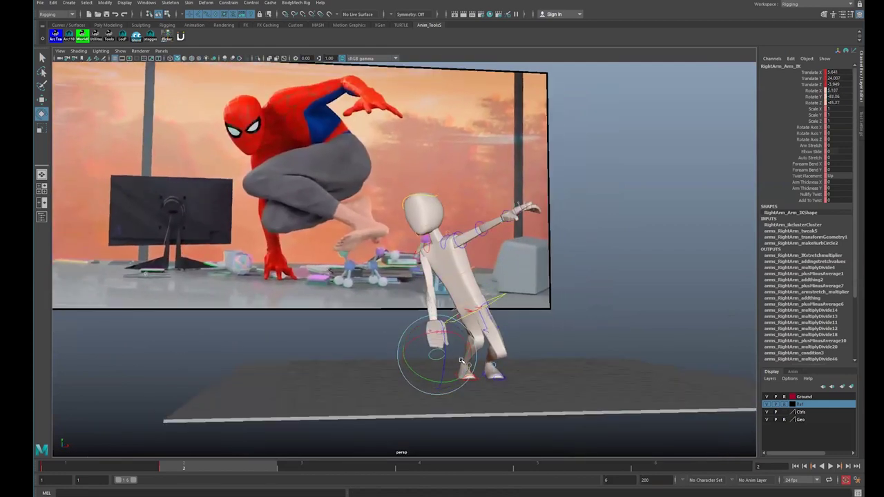
Step: Reposition the Upper_Body control and move LeftLeg_IK_Leg forward and up to about Translate Y 3.3
{"action": "key", "text": "w"}
{"action": "left_click", "coordinate": [508, 302]}
{"action": "left_click_drag", "start_coordinate": [486, 310], "coordinate": [496, 376]}
{"action": "key", "text": "q"}
{"action": "left_click", "coordinate": [499, 379]}
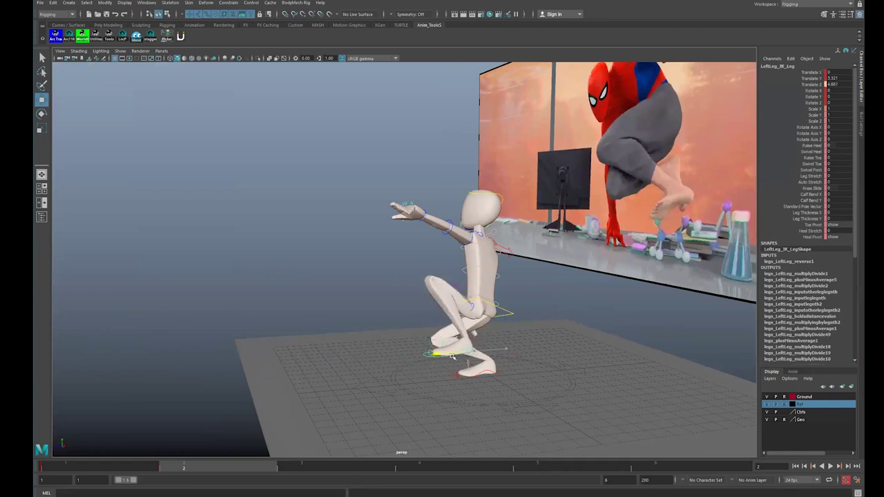
Step: Raise the Upper_Body control to lift the hips higher above the feet
{"action": "left_click", "coordinate": [506, 314]}
{"action": "key", "text": "w"}
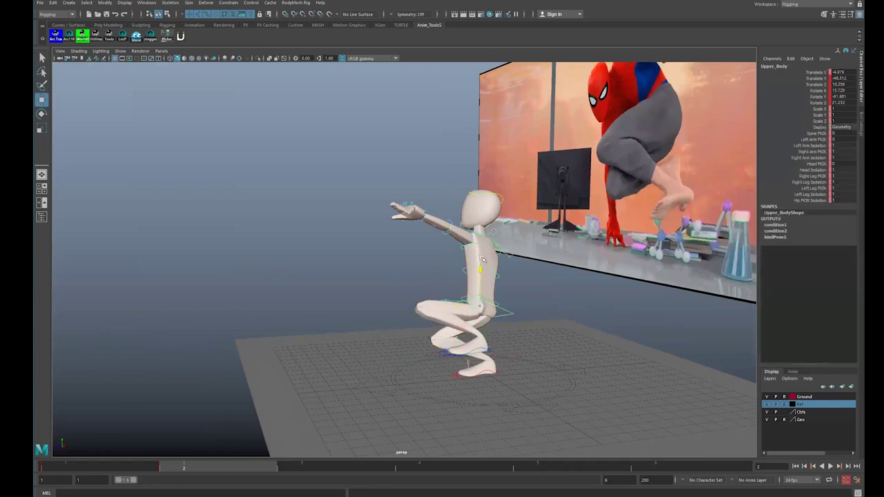
{"action": "left_click_drag", "start_coordinate": [482, 260], "coordinate": [482, 229]}
{"action": "key", "text": "q"}
Step: Lift RightLeg_IK_Leg behind the body and rotate it to about X 105.4, Y -61 and Z 2.5
{"action": "left_click", "coordinate": [496, 374]}
{"action": "key", "text": "w"}
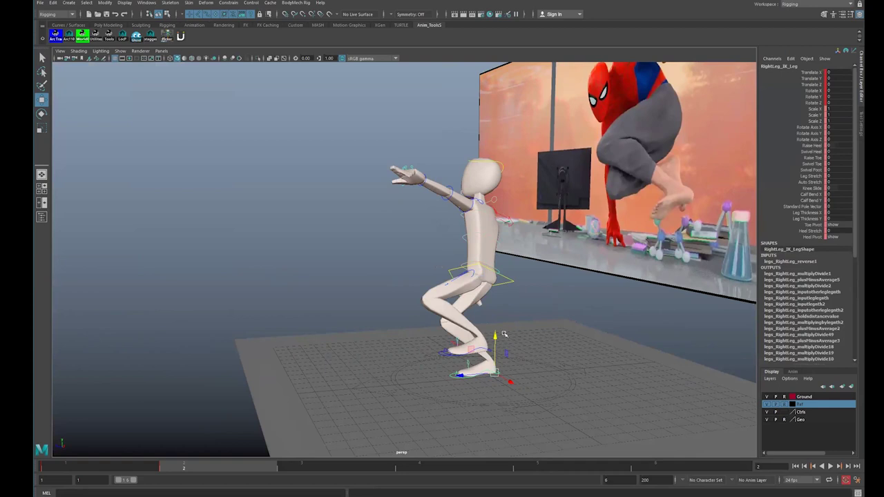
{"action": "left_click_drag", "start_coordinate": [511, 316], "coordinate": [475, 315], "text": "alt"}
{"action": "key", "text": "e"}
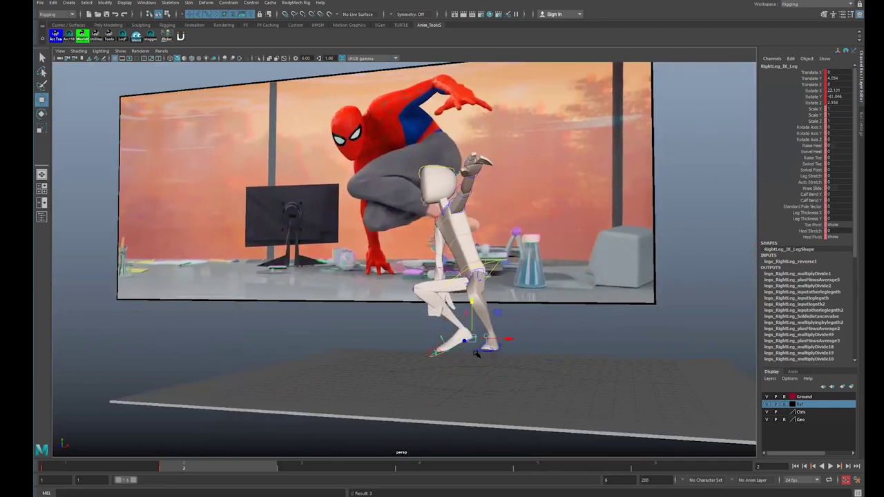
{"action": "middle_click_drag", "start_coordinate": [504, 323], "coordinate": [503, 323]}
{"action": "key", "text": "e"}
{"action": "right_click_drag", "start_coordinate": [504, 322], "coordinate": [594, 308], "text": "alt"}
{"action": "left_click_drag", "start_coordinate": [594, 308], "coordinate": [507, 313], "text": "alt"}
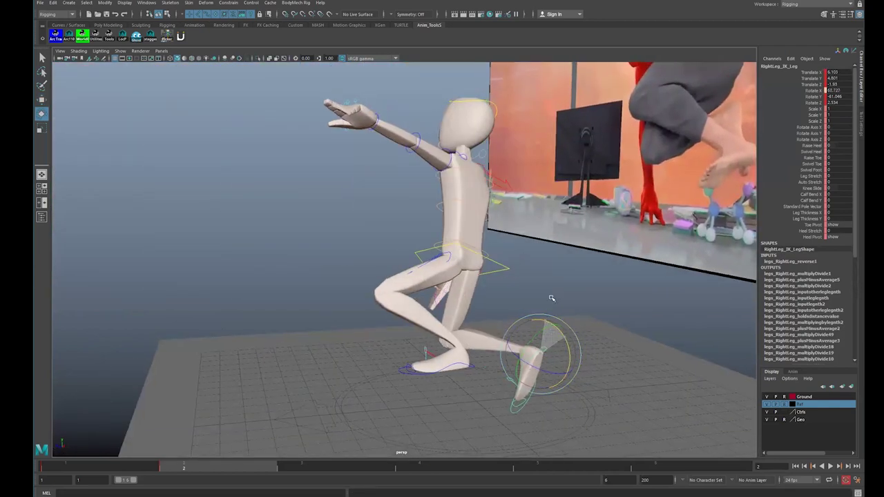
{"action": "key", "text": "w"}
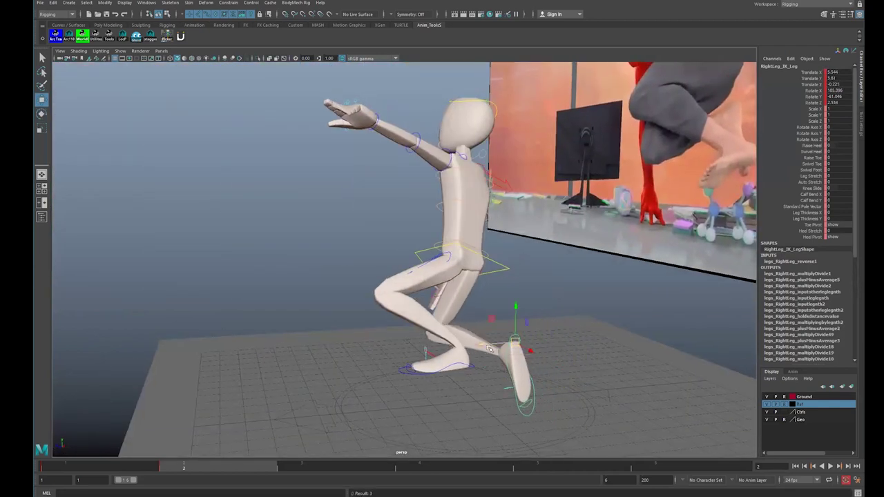
Step: Move RightLeg_IK_Leg to about X 4.7, Y 7.5 and Z 0.4, and rotate it to about X 102.7, Y -65.1 and Z 37.9
{"action": "left_click", "coordinate": [489, 343]}
{"action": "left_click", "coordinate": [483, 344]}
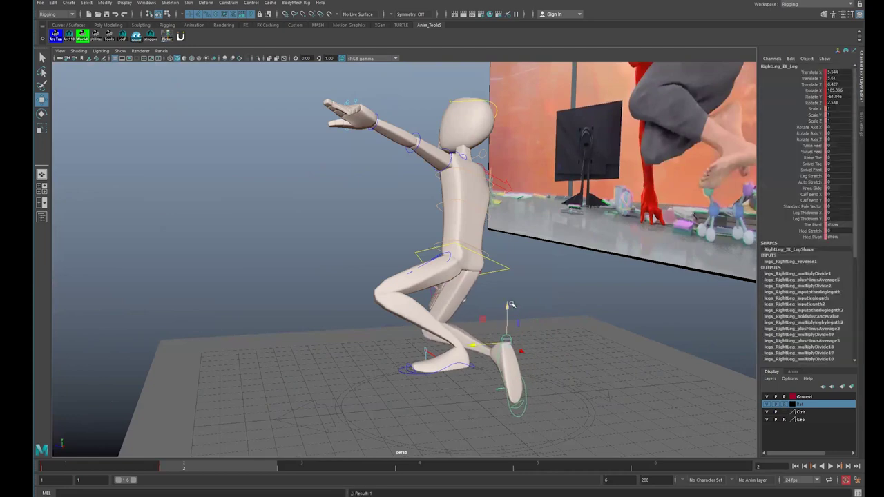
{"action": "mouse_move", "coordinate": [531, 305]}
{"action": "left_mouse_down", "text": "alt"}
{"action": "mouse_move", "coordinate": [540, 328]}
{"action": "mouse_move", "coordinate": [534, 321]}
{"action": "left_mouse_up", "text": "alt"}
{"action": "key", "text": "e"}
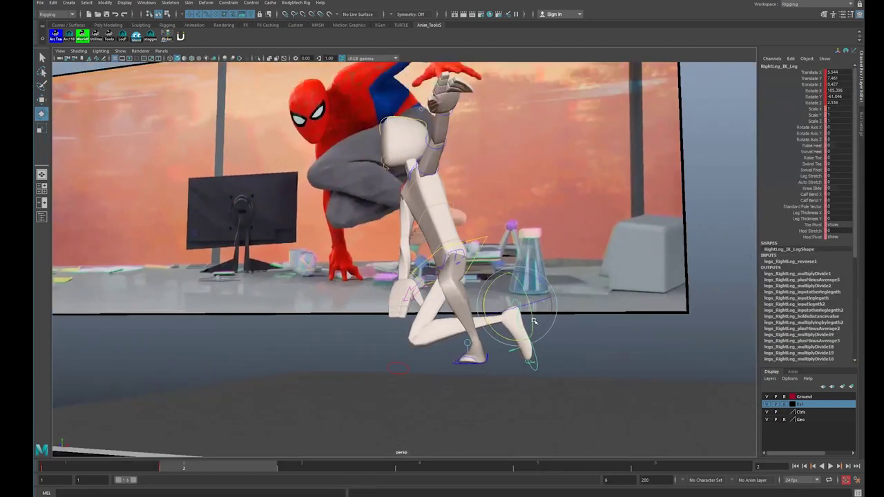
{"action": "key", "text": "w"}
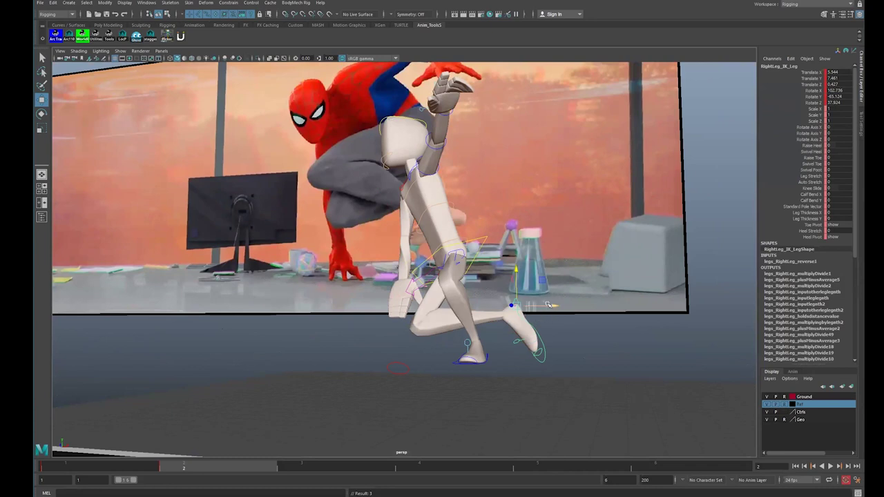
{"action": "left_click_drag", "start_coordinate": [544, 310], "coordinate": [512, 312], "text": "alt"}
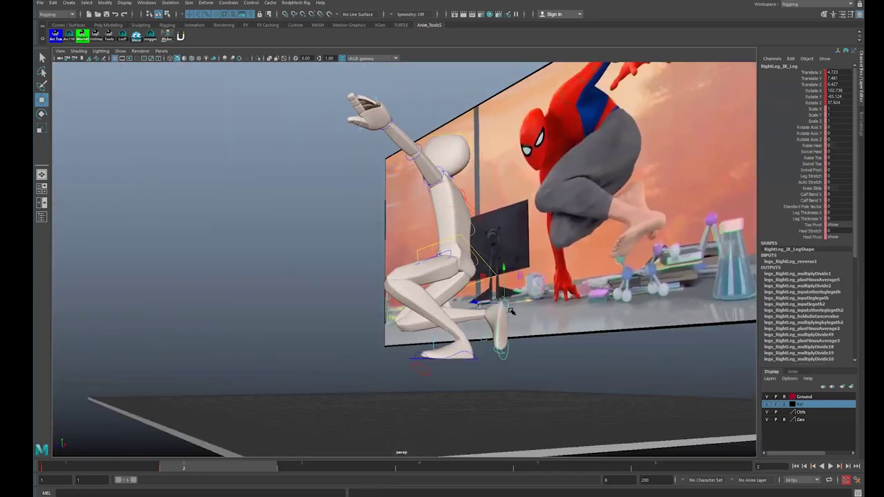
Step: Move and rotate the left leg IK control so the left foot tucks back beside the right foot with toes down
{"action": "left_click", "coordinate": [473, 352]}
{"action": "key", "text": "e"}
{"action": "left_click_drag", "start_coordinate": [474, 359], "coordinate": [387, 371], "text": "alt"}
{"action": "key", "text": "e"}
{"action": "key", "text": "w"}
{"action": "left_click", "coordinate": [434, 369], "text": "shift"}
{"action": "left_click_drag", "start_coordinate": [427, 337], "coordinate": [492, 344]}
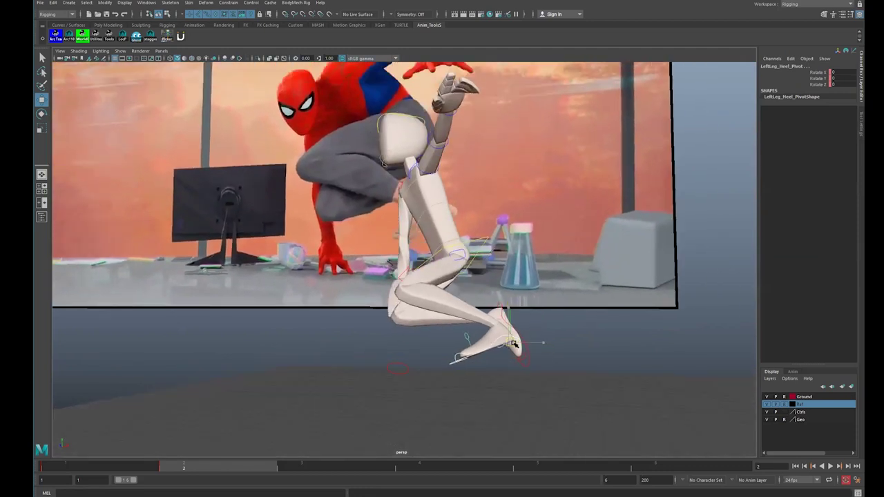
{"action": "key", "text": "q"}
{"action": "left_click", "coordinate": [568, 369]}
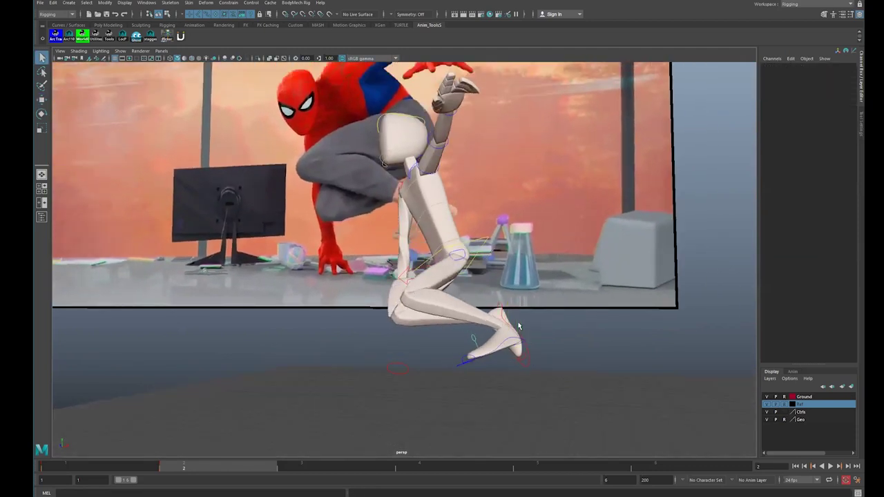
Step: Fine-tune the position and rotation of the left foot control
{"action": "left_click", "coordinate": [508, 344]}
{"action": "left_click_drag", "start_coordinate": [518, 304], "coordinate": [520, 341]}
{"action": "key", "text": "e"}
{"action": "key", "text": "q"}
Step: Place RightLeg_IK_Leg at about X 4.2, Y 7.1 and Z 1, and rotate it to about X 95.3 and Z 43.2
{"action": "left_click", "coordinate": [519, 341]}
{"action": "key", "text": "w"}
{"action": "key", "text": "e"}
{"action": "mouse_move", "coordinate": [515, 333]}
{"action": "left_mouse_down"}
{"action": "mouse_move", "coordinate": [504, 329]}
{"action": "mouse_move", "coordinate": [515, 322]}
{"action": "left_mouse_up"}
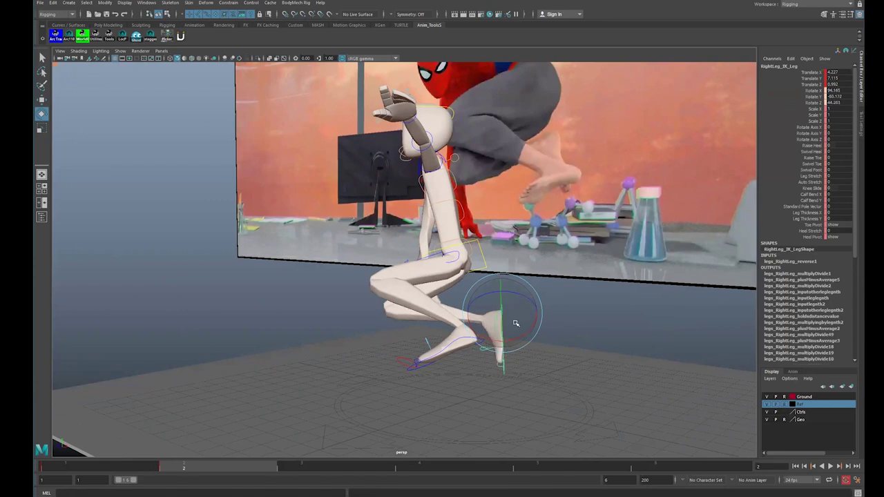
{"action": "key", "text": "q"}
Step: Rotate the hip control at the base of the spine to tilt the pelvis
{"action": "right_click_drag", "start_coordinate": [496, 330], "coordinate": [497, 245], "text": "alt"}
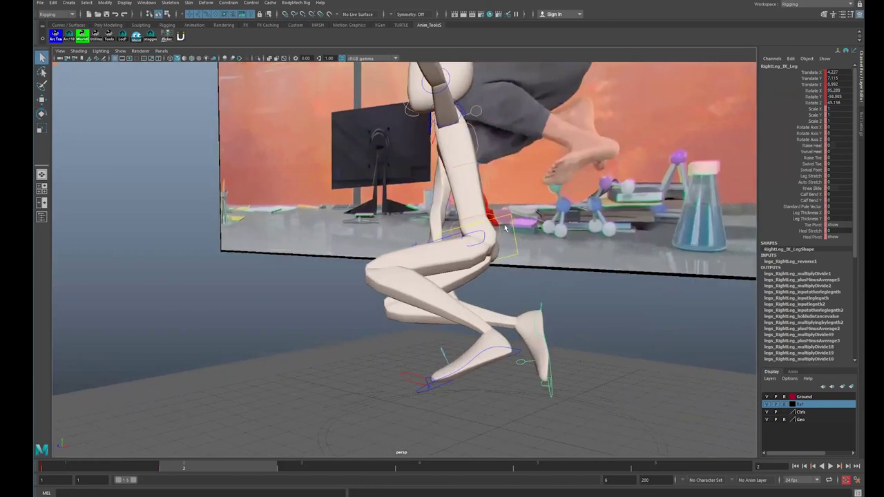
{"action": "left_click", "coordinate": [495, 219]}
{"action": "left_click", "coordinate": [493, 214]}
{"action": "key", "text": "e"}
{"action": "mouse_move", "coordinate": [483, 237]}
{"action": "left_mouse_down"}
{"action": "mouse_move", "coordinate": [495, 227]}
{"action": "mouse_move", "coordinate": [481, 236]}
{"action": "left_mouse_up"}
{"action": "key", "text": "q"}
Step: Rotate Spine_Middle_FK to about X -20.6, Y -7.2 and Z 1.7 to bend the back forward
{"action": "left_click", "coordinate": [490, 183]}
{"action": "key", "text": "e"}
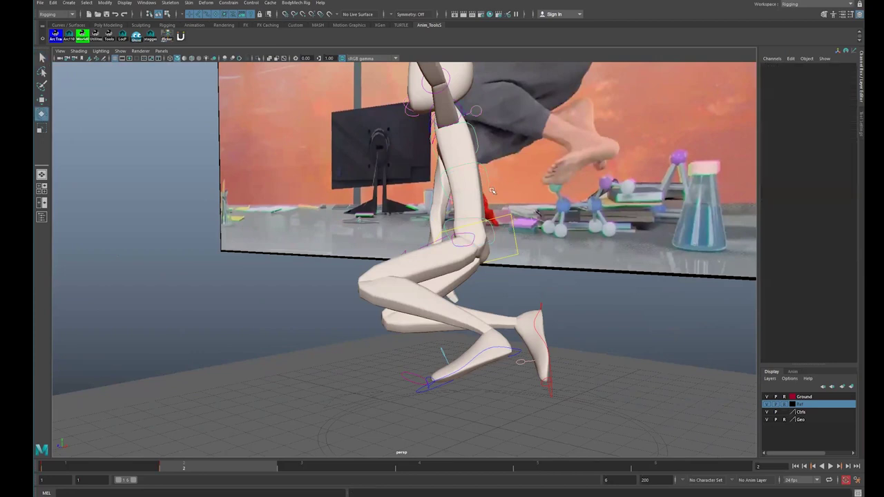
{"action": "left_click", "coordinate": [489, 190]}
{"action": "left_click_drag", "start_coordinate": [487, 200], "coordinate": [502, 183]}
{"action": "key", "text": "q"}
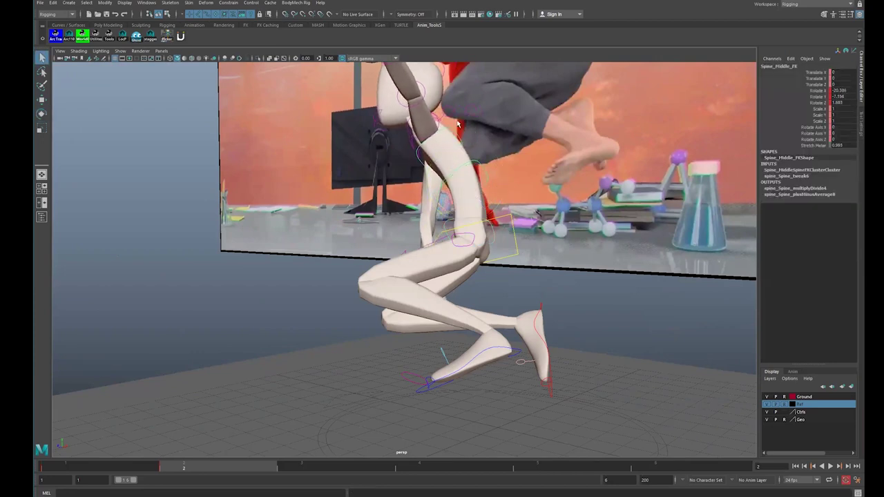
Step: Rotate Spine_Torso_FK to about X -25.5 and Z 3 to curl the chest forward
{"action": "left_click", "coordinate": [461, 137]}
{"action": "left_click", "coordinate": [462, 142]}
{"action": "key", "text": "e"}
{"action": "left_click_drag", "start_coordinate": [465, 157], "coordinate": [383, 245]}
Step: Rotate the Head_Neck control around Z to tilt the neck
{"action": "right_click_drag", "start_coordinate": [461, 239], "coordinate": [497, 242], "text": "alt"}
{"action": "left_click_drag", "start_coordinate": [497, 242], "coordinate": [668, 266], "text": "alt"}
{"action": "key", "text": "q"}
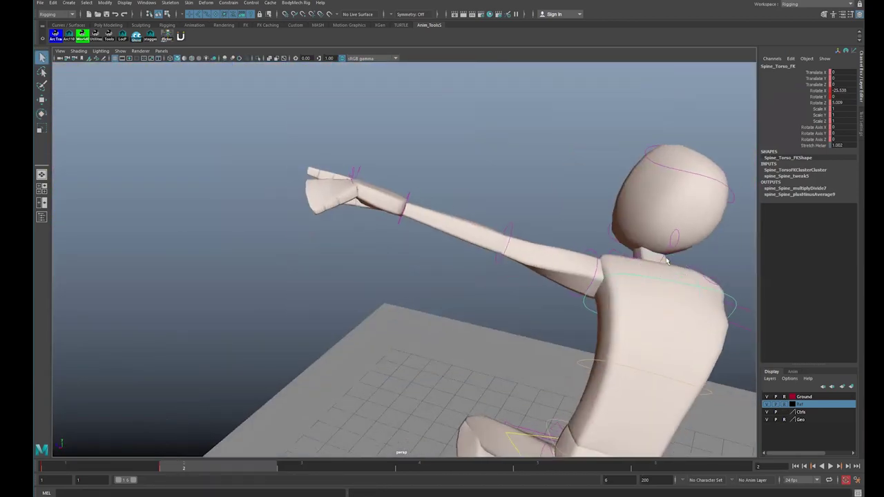
{"action": "left_click", "coordinate": [674, 250]}
{"action": "left_click", "coordinate": [675, 250]}
{"action": "key", "text": "e"}
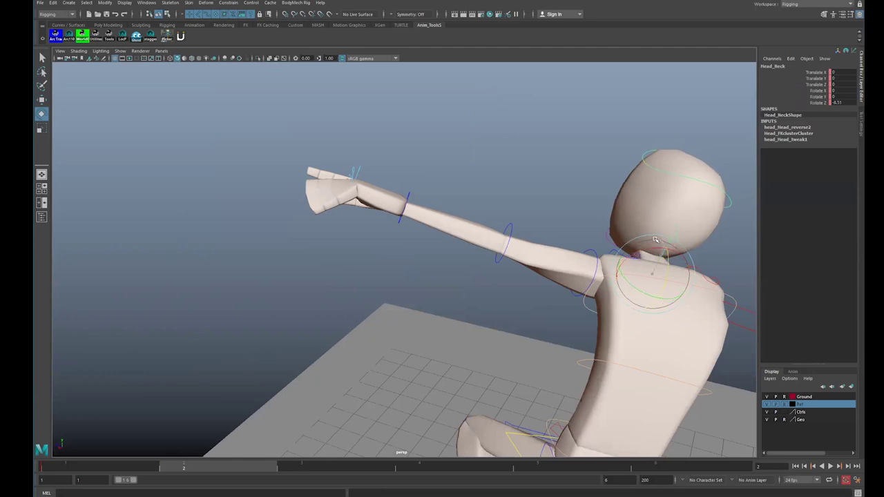
{"action": "key", "text": "q"}
Step: Rotate Head_FK to about X 48.1, Y -35.1 and Z 2.2 to match the reference head's facing direction
{"action": "left_click", "coordinate": [703, 178]}
{"action": "right_click_drag", "start_coordinate": [345, 231], "coordinate": [235, 236], "text": "alt"}
{"action": "left_click_drag", "start_coordinate": [414, 235], "coordinate": [680, 238], "text": "alt"}
{"action": "right_click_drag", "start_coordinate": [407, 241], "coordinate": [359, 243], "text": "alt"}
{"action": "left_click_drag", "start_coordinate": [414, 277], "coordinate": [485, 231], "text": "alt"}
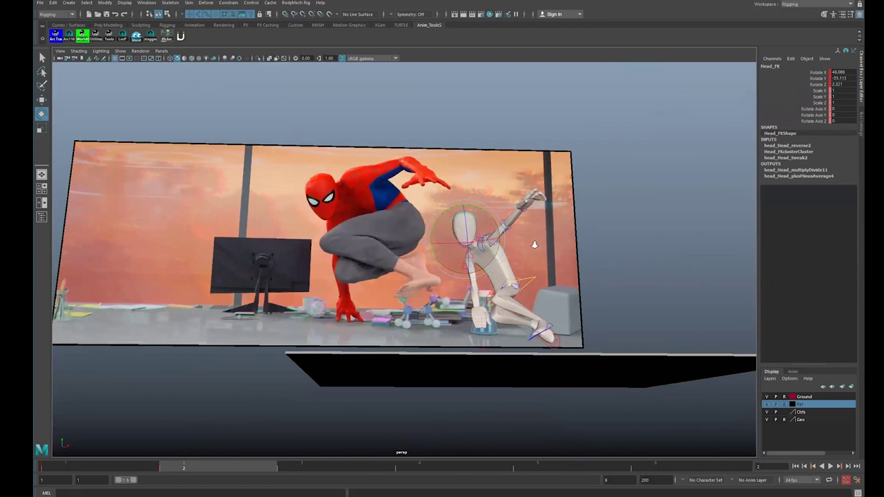
{"action": "right_click_drag", "start_coordinate": [534, 245], "coordinate": [573, 246], "text": "alt"}
{"action": "left_click_drag", "start_coordinate": [467, 355], "coordinate": [513, 370], "text": "alt"}
{"action": "scroll", "coordinate": [513, 370], "scroll_direction": "up", "scroll_amount": 2}
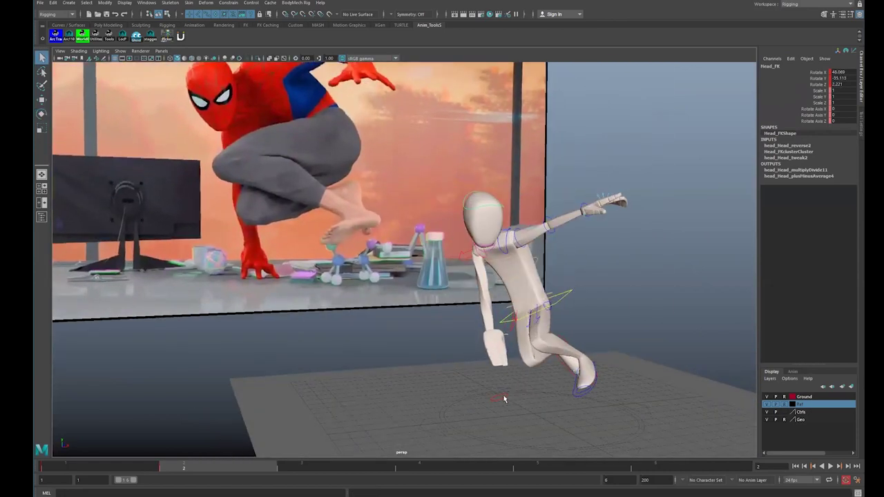
Step: Rotate RightArm_Arm_IK to about X -10.7, Y -58.2 and Z -57.2 to reorient the right hand
{"action": "left_click", "coordinate": [503, 395]}
{"action": "key", "text": "ctrl+z"}
{"action": "key", "text": "shift+e"}
{"action": "key", "text": "q"}
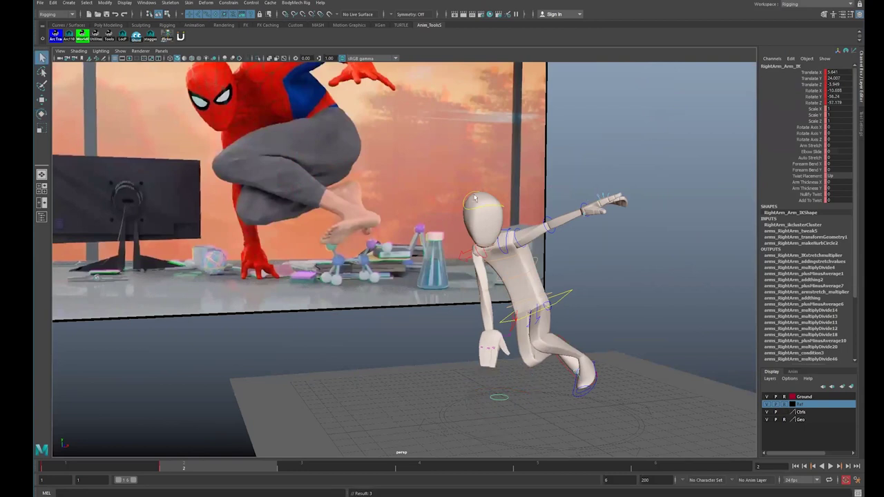
Step: Rotate the chest and spine controls to hunch the upper body further forward
{"action": "left_click", "coordinate": [530, 271]}
{"action": "key", "text": "e"}
{"action": "left_click", "coordinate": [511, 259]}
{"action": "mouse_move", "coordinate": [511, 259]}
{"action": "left_mouse_down"}
{"action": "mouse_move", "coordinate": [523, 275]}
{"action": "mouse_move", "coordinate": [509, 254]}
{"action": "mouse_move", "coordinate": [500, 266]}
{"action": "left_mouse_up"}
{"action": "key", "text": "q"}
{"action": "left_click", "coordinate": [523, 275]}
{"action": "key", "text": "e"}
Step: Rotate Spine_Middle_FK to about X -59.4 to curl the back and drop the chest over the right arm
{"action": "left_click_drag", "start_coordinate": [587, 284], "coordinate": [527, 272], "text": "alt"}
{"action": "key", "text": "q"}
{"action": "left_click", "coordinate": [547, 288]}
{"action": "key", "text": "q"}
{"action": "left_click", "coordinate": [532, 260]}
{"action": "key", "text": "e"}
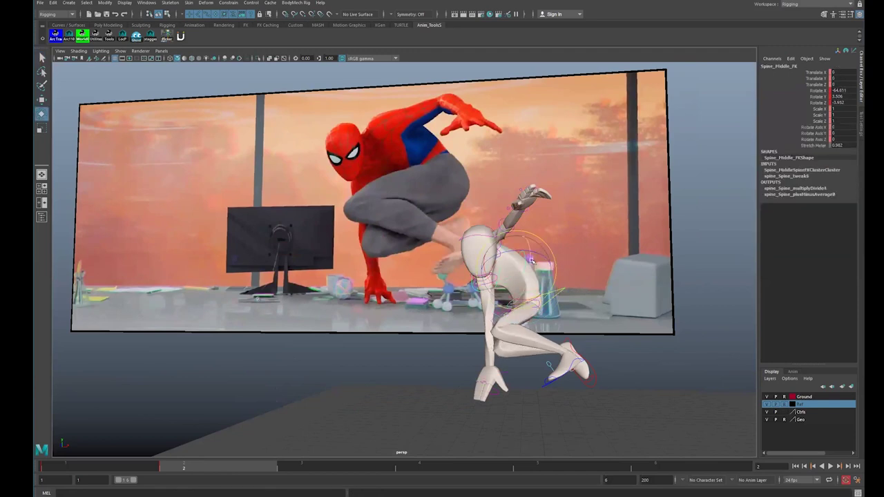
{"action": "left_click_drag", "start_coordinate": [511, 241], "coordinate": [495, 260]}
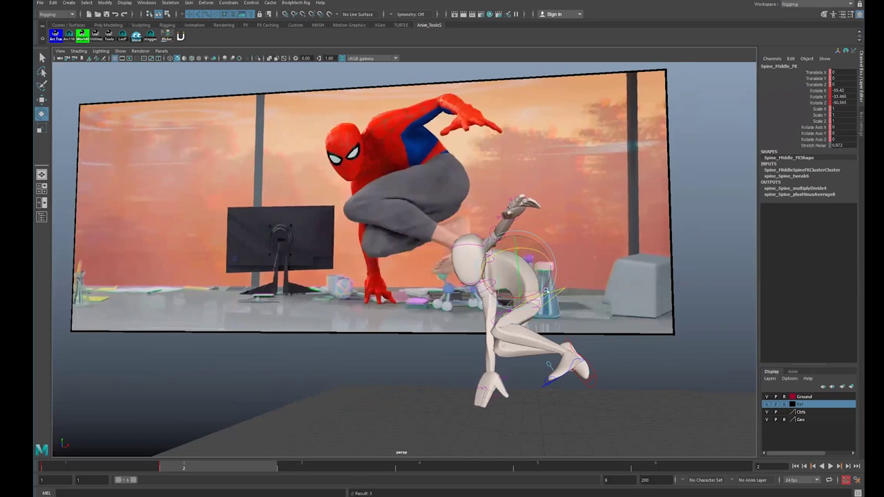
Step: Refine the rotation of the hip and torso controls to match the reference's forward lean
{"action": "left_click", "coordinate": [559, 291]}
{"action": "left_click", "coordinate": [558, 289]}
{"action": "left_click_drag", "start_coordinate": [525, 321], "coordinate": [485, 275], "text": "alt"}
{"action": "left_click", "coordinate": [517, 272]}
{"action": "key", "text": "e"}
{"action": "key", "text": "q"}
{"action": "left_click", "coordinate": [500, 276]}
{"action": "key", "text": "e"}
{"action": "key", "text": "q"}
Step: Rotate LeftArm_Upper_Arm to about X 14.2, Y 27.1 and Z -25 to swing the left arm back
{"action": "left_click", "coordinate": [506, 239]}
{"action": "key", "text": "e"}
{"action": "key", "text": "q"}
{"action": "key", "text": "e"}
{"action": "left_click", "coordinate": [501, 258]}
{"action": "key", "text": "q"}
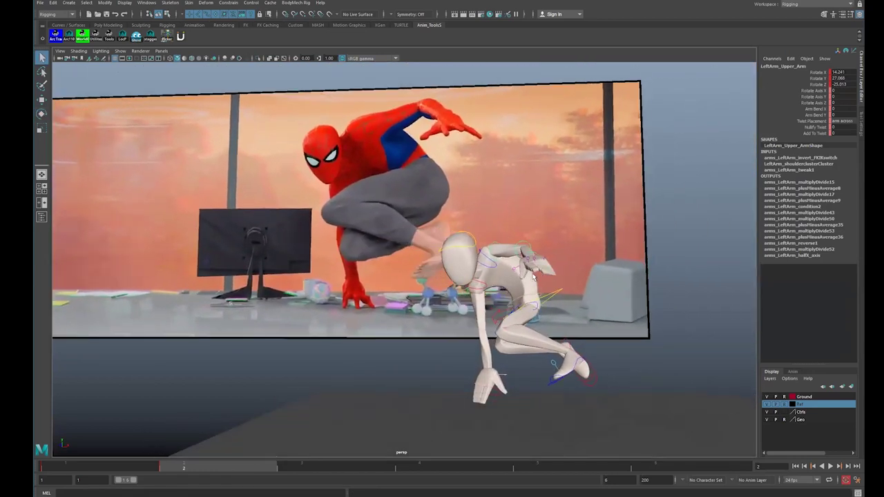
Step: Rotate the left hand, and set LeftFinger1_finger_control to about X 8.4, Y 5.9 and Z -30.5
{"action": "right_click_drag", "start_coordinate": [535, 277], "coordinate": [576, 270], "text": "alt"}
{"action": "mouse_move", "coordinate": [575, 269]}
{"action": "left_mouse_down", "text": "alt"}
{"action": "mouse_move", "coordinate": [546, 263]}
{"action": "mouse_move", "coordinate": [586, 263]}
{"action": "left_mouse_up", "text": "alt"}
{"action": "left_click", "coordinate": [550, 257]}
{"action": "key", "text": "e"}
{"action": "key", "text": "q"}
{"action": "left_click", "coordinate": [573, 258]}
{"action": "key", "text": "e"}
{"action": "left_click", "coordinate": [559, 275]}
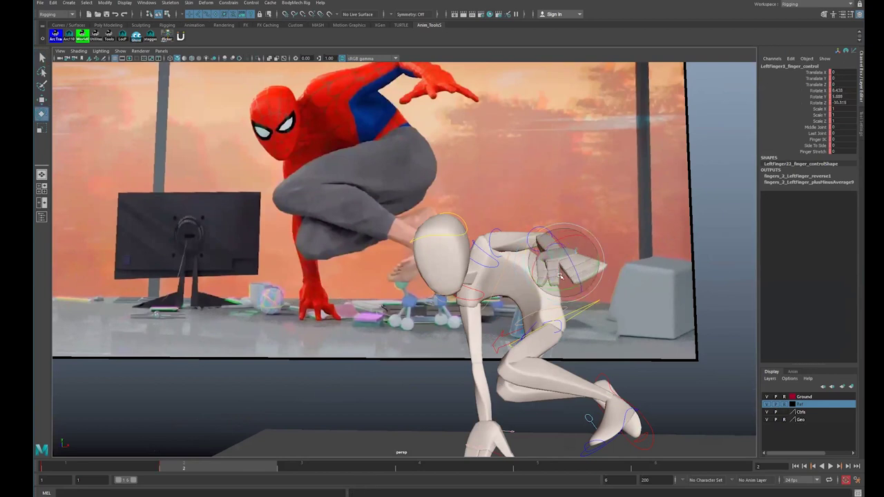
{"action": "key", "text": "q"}
Step: Rotate the left thumb away from the fingers and turn LeftArm_Hand to about X -4.2, Y -2.4 and Z -13.7
{"action": "left_click", "coordinate": [556, 266]}
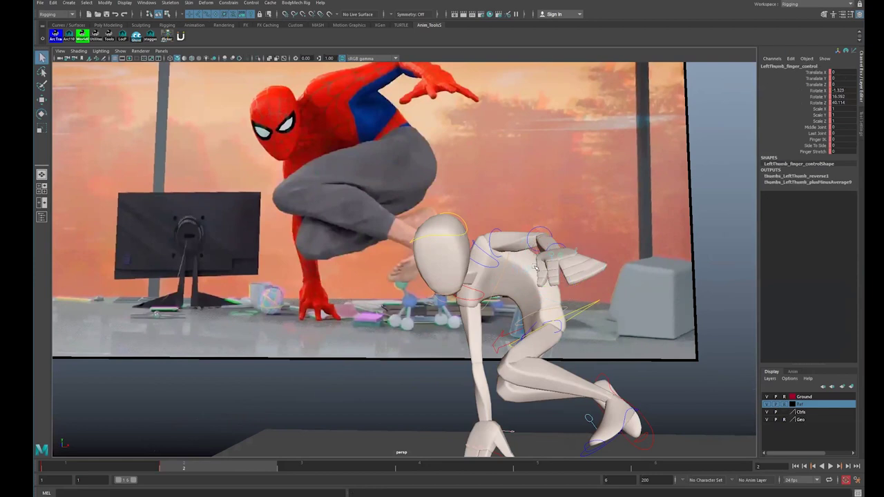
{"action": "key", "text": "e"}
{"action": "left_click_drag", "start_coordinate": [569, 269], "coordinate": [547, 240]}
{"action": "key", "text": "q"}
{"action": "left_click", "coordinate": [564, 245]}
{"action": "key", "text": "e"}
{"action": "key", "text": "q"}
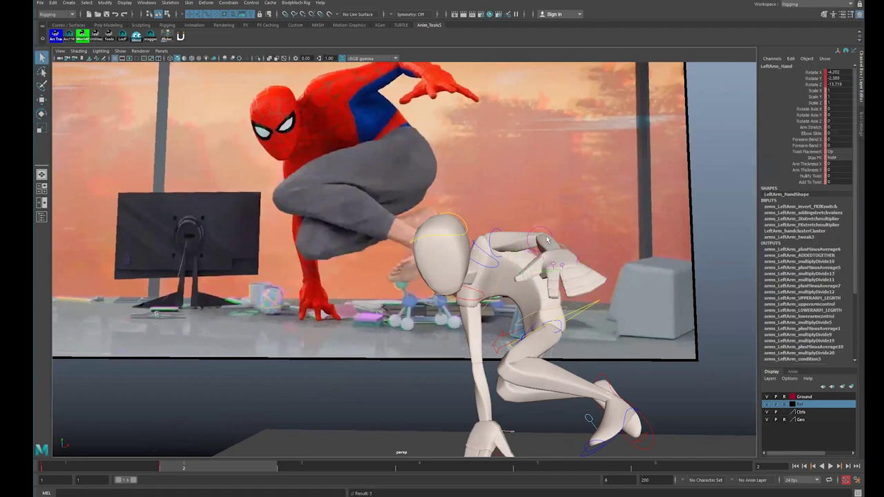
Step: Bend the left elbow by rotating LeftArm_Lower_Arm to about Y -41.3
{"action": "left_click", "coordinate": [548, 229]}
{"action": "key", "text": "e"}
{"action": "right_click_drag", "start_coordinate": [543, 223], "coordinate": [518, 223], "text": "alt"}
{"action": "middle_click_drag", "start_coordinate": [518, 223], "coordinate": [576, 219], "text": "alt"}
{"action": "key", "text": "q"}
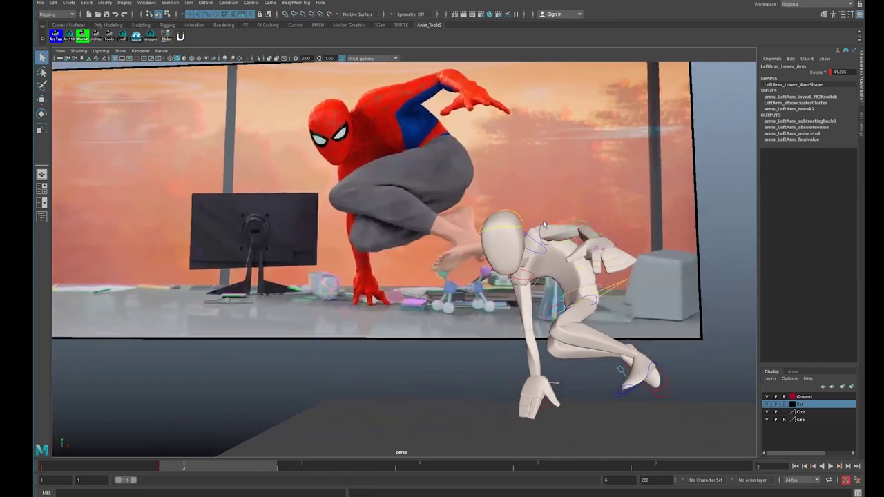
Step: Rotate LeftArm_Upper_Arm and the left shoulder area to raise the left arm out behind the body
{"action": "left_click", "coordinate": [543, 225]}
{"action": "left_click", "coordinate": [546, 226]}
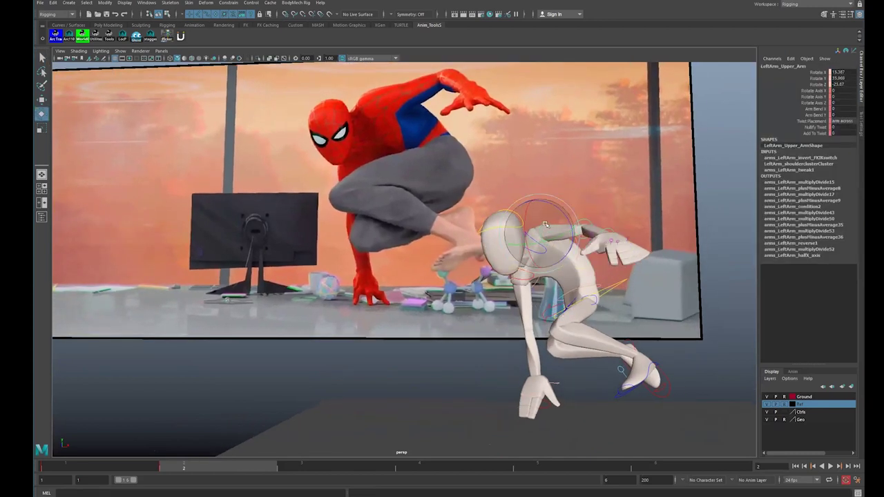
{"action": "key", "text": "e"}
{"action": "mouse_move", "coordinate": [546, 232]}
{"action": "left_mouse_down"}
{"action": "mouse_move", "coordinate": [548, 255]}
{"action": "mouse_move", "coordinate": [554, 243]}
{"action": "mouse_move", "coordinate": [587, 231]}
{"action": "mouse_move", "coordinate": [549, 241]}
{"action": "left_mouse_up"}
{"action": "key", "text": "q"}
{"action": "left_click", "coordinate": [534, 237]}
{"action": "key", "text": "e"}
{"action": "key", "text": "q"}
Step: Rotate RightArm_Shoulder to adjust the shoulder above the supporting right arm
{"action": "left_click", "coordinate": [531, 280]}
{"action": "key", "text": "e"}
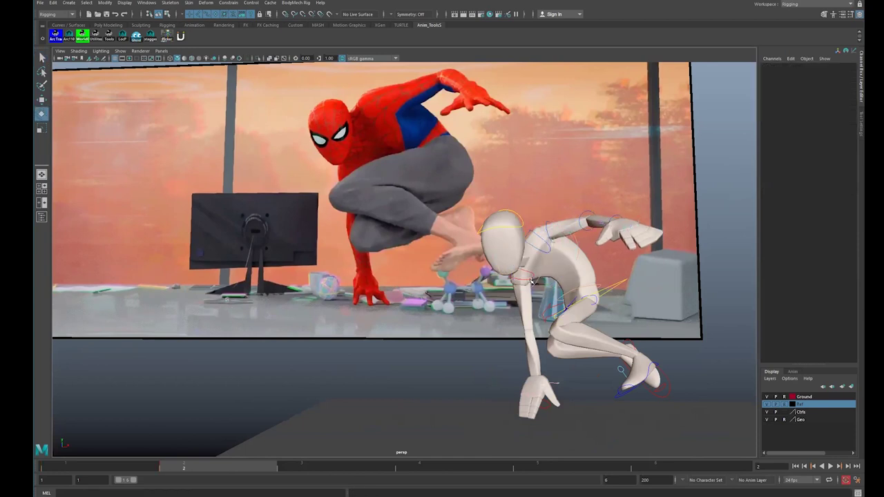
{"action": "left_click", "coordinate": [530, 281]}
{"action": "left_click_drag", "start_coordinate": [526, 270], "coordinate": [540, 270]}
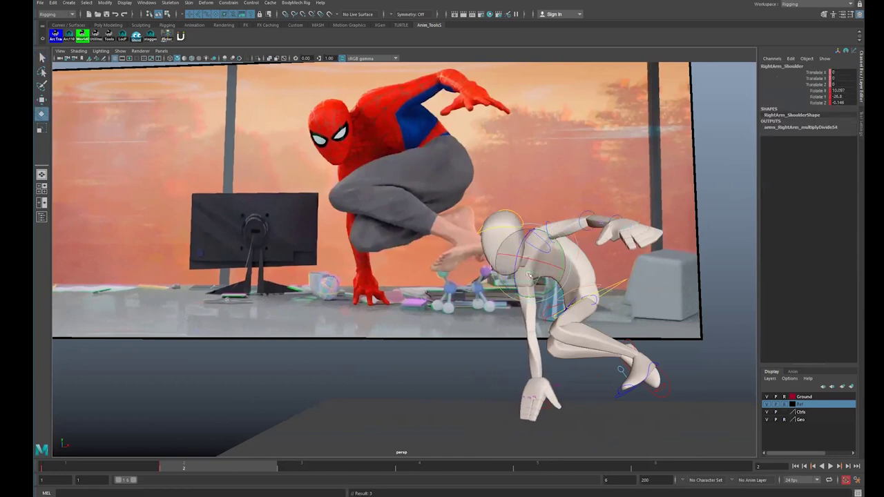
{"action": "key", "text": "q"}
Step: Tilt the torso control downward and rotate Spine_Pelvis_FK to about X 13.4, Y -2.9 and Z 2.7
{"action": "left_click", "coordinate": [578, 257]}
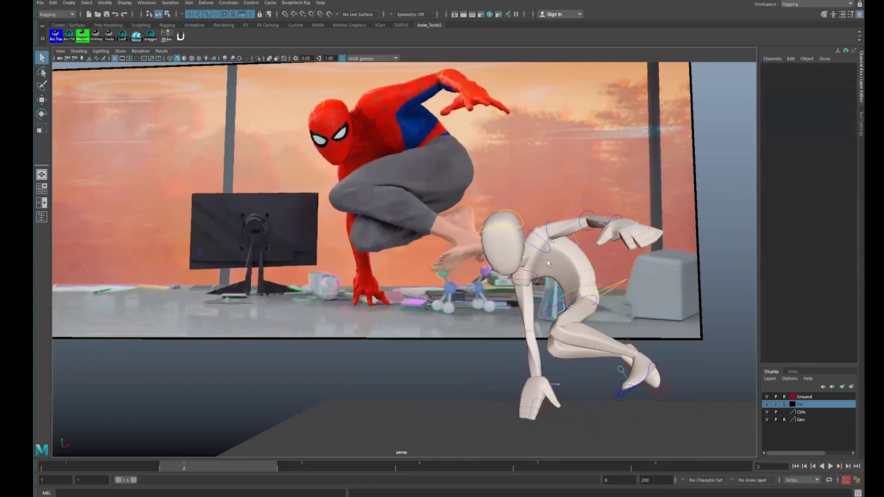
{"action": "left_click", "coordinate": [546, 262]}
{"action": "key", "text": "e"}
{"action": "mouse_move", "coordinate": [520, 233]}
{"action": "left_mouse_down"}
{"action": "mouse_move", "coordinate": [508, 241]}
{"action": "mouse_move", "coordinate": [518, 246]}
{"action": "left_mouse_up"}
{"action": "key", "text": "q"}
{"action": "left_click", "coordinate": [592, 285]}
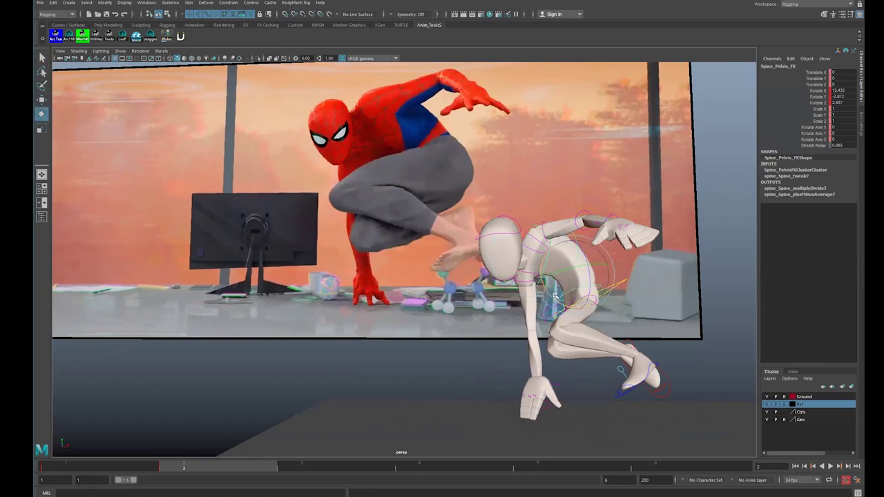
Step: Rotate Upper_Body to about X 27.7, Y -78.4 and Z 8.5 to lean the whole body
{"action": "left_click", "coordinate": [618, 284]}
{"action": "key", "text": "e"}
{"action": "left_click_drag", "start_coordinate": [562, 272], "coordinate": [579, 281]}
{"action": "key", "text": "q"}
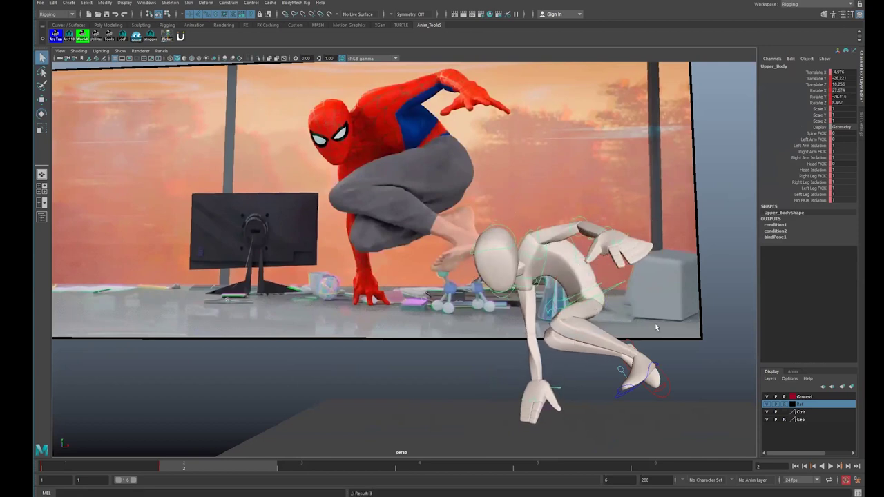
Step: Raise RightLeg_IK_Leg to about Translate Y 9 and rotate it to about X 88.1, Y -66.5 and Z 35.9
{"action": "middle_click_drag", "start_coordinate": [656, 328], "coordinate": [606, 356], "text": "alt"}
{"action": "left_click", "coordinate": [611, 372]}
{"action": "key", "text": "w"}
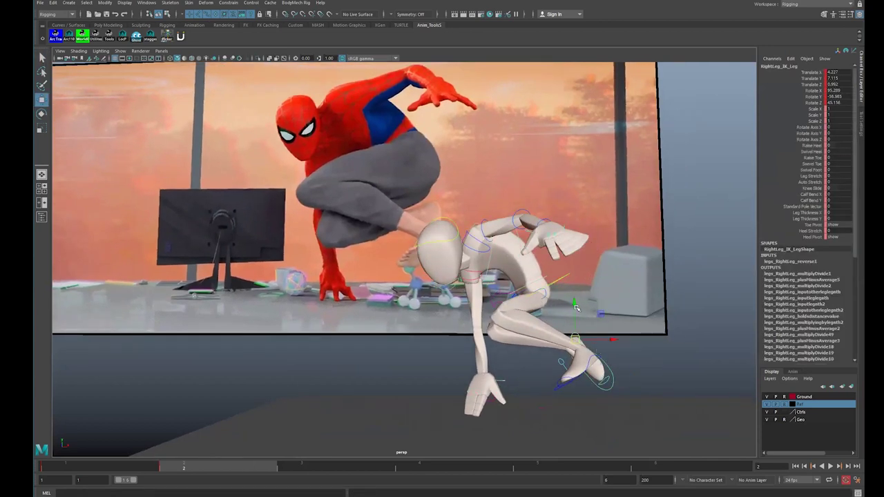
{"action": "left_click_drag", "start_coordinate": [576, 308], "coordinate": [578, 296]}
{"action": "key", "text": "e"}
{"action": "left_click_drag", "start_coordinate": [572, 339], "coordinate": [577, 324]}
Step: Move LeftLeg_IK_Leg to about X 3, Y 5.1 and Z 5.1 to reposition the left foot
{"action": "left_click", "coordinate": [574, 381]}
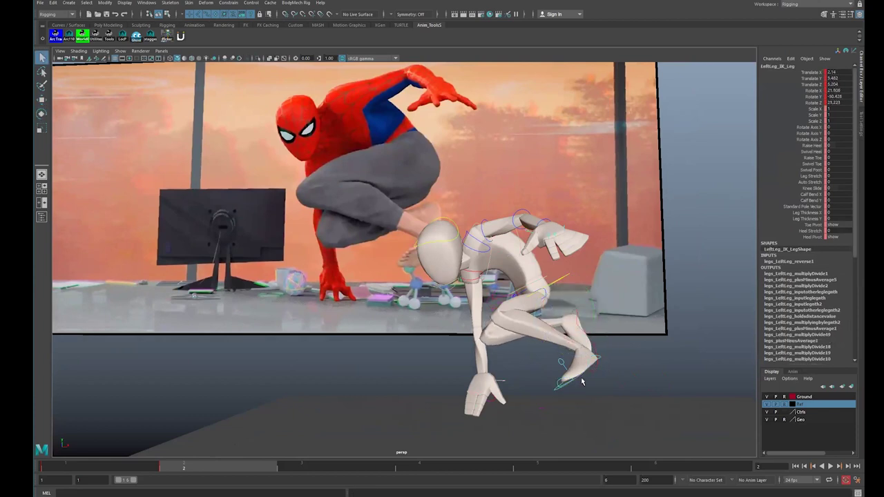
{"action": "key", "text": "w"}
{"action": "left_click_drag", "start_coordinate": [608, 361], "coordinate": [605, 369]}
{"action": "key", "text": "q"}
{"action": "left_click", "coordinate": [588, 333]}
{"action": "key", "text": "w"}
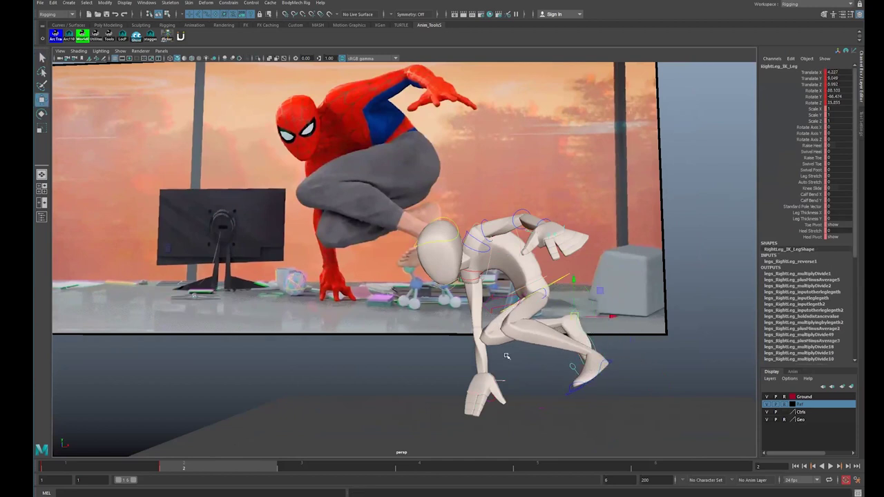
Step: Move RightArm_Arm_IK to about X 5.7, Y 21.9 and Z -3.6 to reposition the right hand
{"action": "left_click_drag", "start_coordinate": [504, 369], "coordinate": [560, 380], "text": "alt"}
{"action": "middle_click_drag", "start_coordinate": [559, 380], "coordinate": [607, 355], "text": "alt"}
{"action": "left_click_drag", "start_coordinate": [608, 356], "coordinate": [688, 373], "text": "alt"}
{"action": "key", "text": "q"}
{"action": "left_click", "coordinate": [651, 379]}
{"action": "key", "text": "w"}
{"action": "left_click_drag", "start_coordinate": [650, 316], "coordinate": [651, 327]}
Step: Rotate RightArm_Arm_IK to about X -11.9, Y -84.3 and Z -58.8 to align the hand with the ground
{"action": "key", "text": "e"}
{"action": "left_click_drag", "start_coordinate": [522, 320], "coordinate": [495, 289], "text": "alt"}
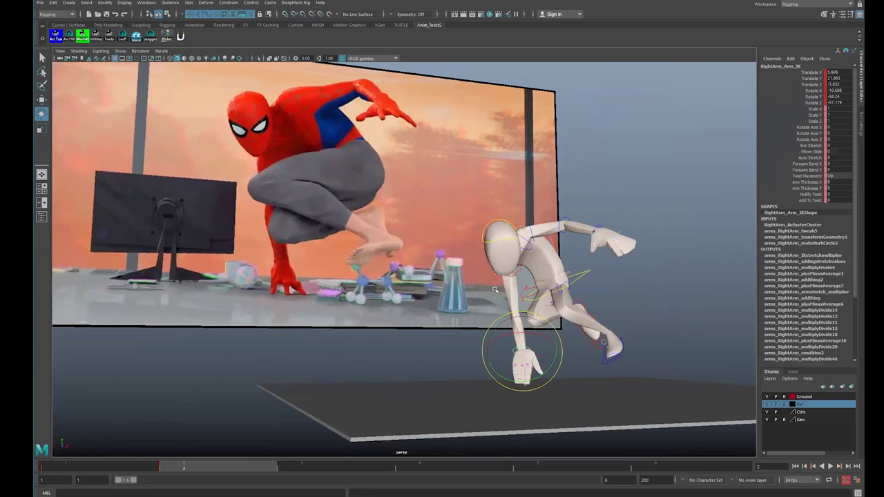
{"action": "right_click_drag", "start_coordinate": [495, 289], "coordinate": [523, 334], "text": "alt"}
{"action": "key", "text": "q"}
{"action": "key", "text": "e"}
{"action": "left_click_drag", "start_coordinate": [523, 334], "coordinate": [488, 358], "text": "alt"}
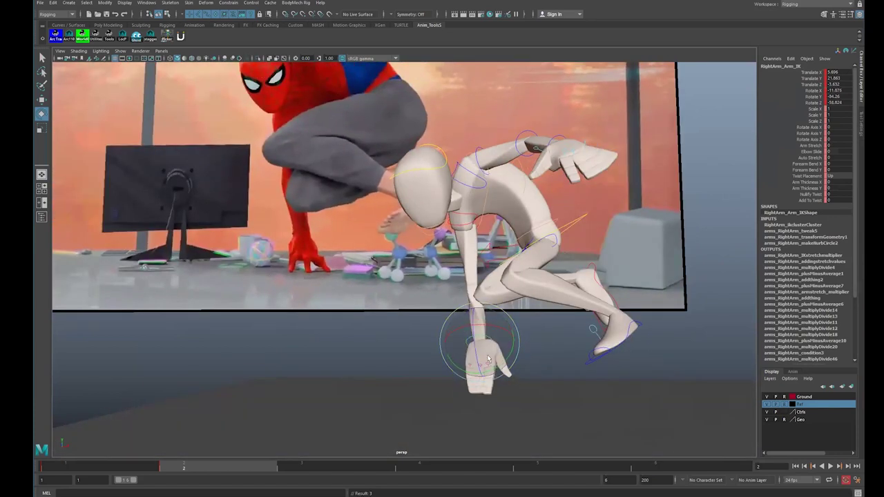
Step: Spread the right hand's fingers by rotating their controls, with RightFinger1_finger_control at about X -73 and Z -33.4
{"action": "left_click", "coordinate": [473, 367]}
{"action": "key", "text": "e"}
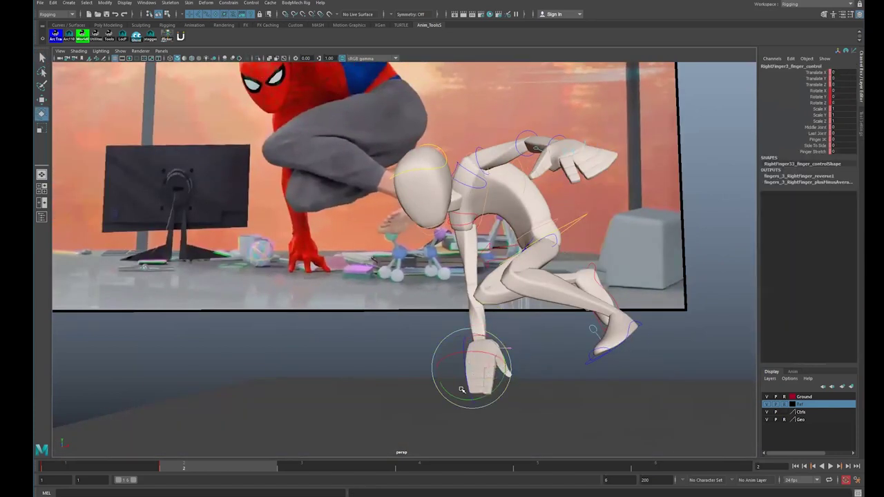
{"action": "left_click_drag", "start_coordinate": [463, 383], "coordinate": [481, 367]}
{"action": "key", "text": "q"}
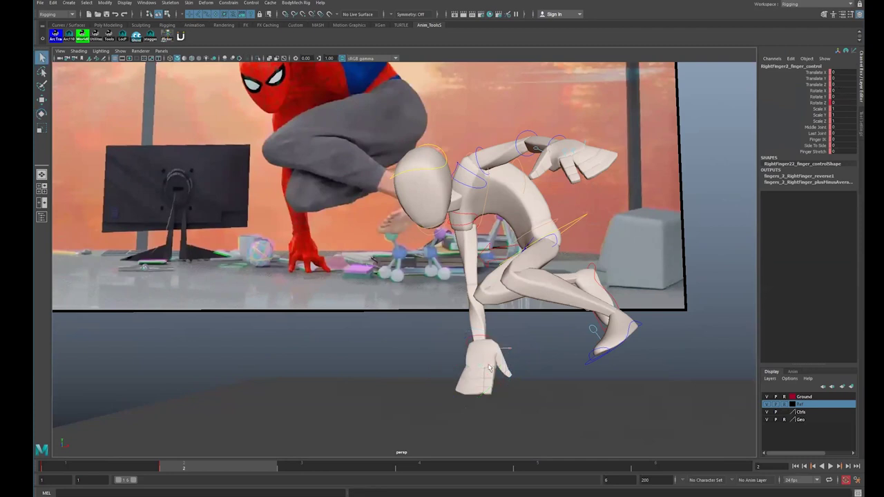
{"action": "left_click", "coordinate": [505, 375]}
{"action": "key", "text": "e"}
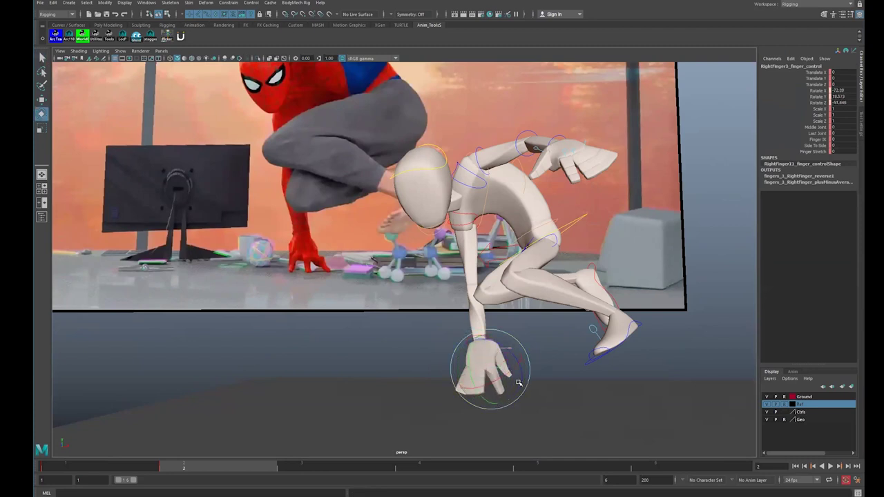
{"action": "key", "text": "q"}
Step: Rotate RightThumb_finger_control to about Y -46.1 and Z 30.9 to match the planted hand
{"action": "left_click", "coordinate": [517, 346]}
{"action": "left_click", "coordinate": [513, 349]}
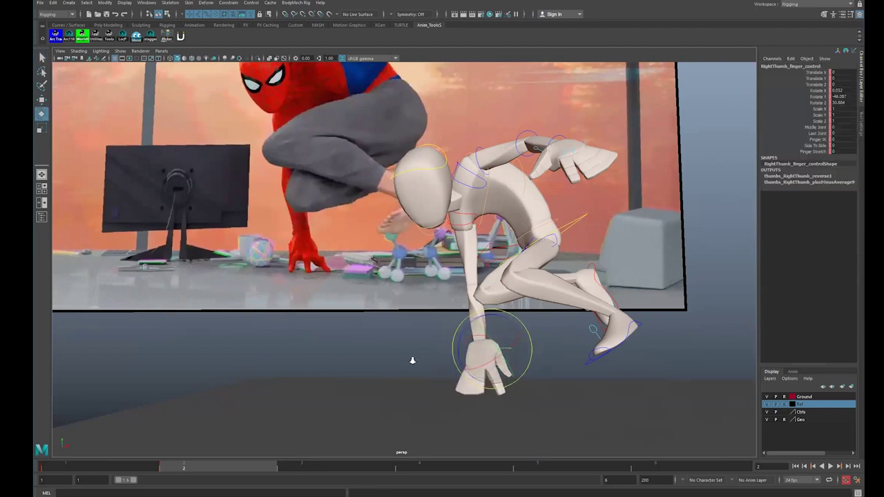
{"action": "right_click_drag", "start_coordinate": [412, 359], "coordinate": [355, 353], "text": "alt"}
{"action": "left_click_drag", "start_coordinate": [591, 319], "coordinate": [563, 282], "text": "alt"}
{"action": "key", "text": "q"}
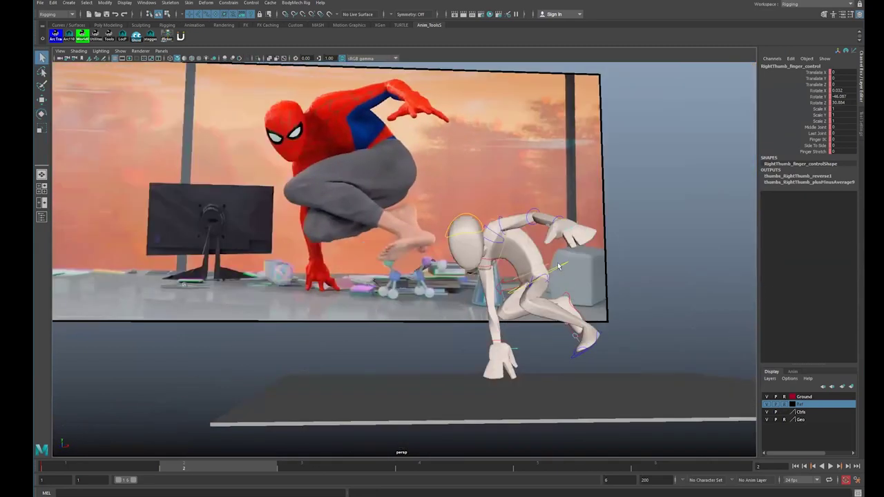
Step: Lower Upper_Body, both leg IK controls and RightArm_Arm_IK together toward the ground, with the arm at about Translate Y 23.3
{"action": "left_click", "coordinate": [558, 263]}
{"action": "left_click", "coordinate": [561, 265]}
{"action": "left_click", "coordinate": [575, 358]}
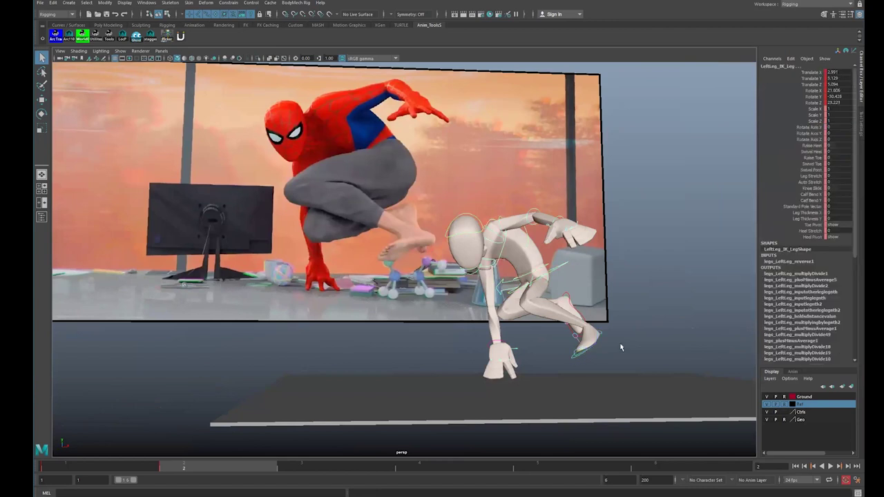
{"action": "left_click_drag", "start_coordinate": [619, 347], "coordinate": [584, 320], "text": "alt"}
{"action": "left_click", "coordinate": [573, 317]}
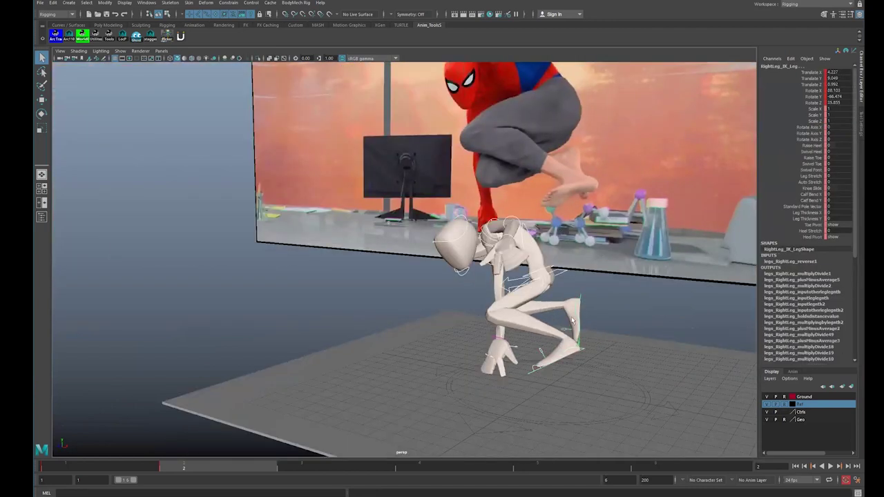
{"action": "left_click", "coordinate": [503, 338]}
{"action": "left_click_drag", "start_coordinate": [537, 341], "coordinate": [493, 313], "text": "alt"}
{"action": "key", "text": "q"}
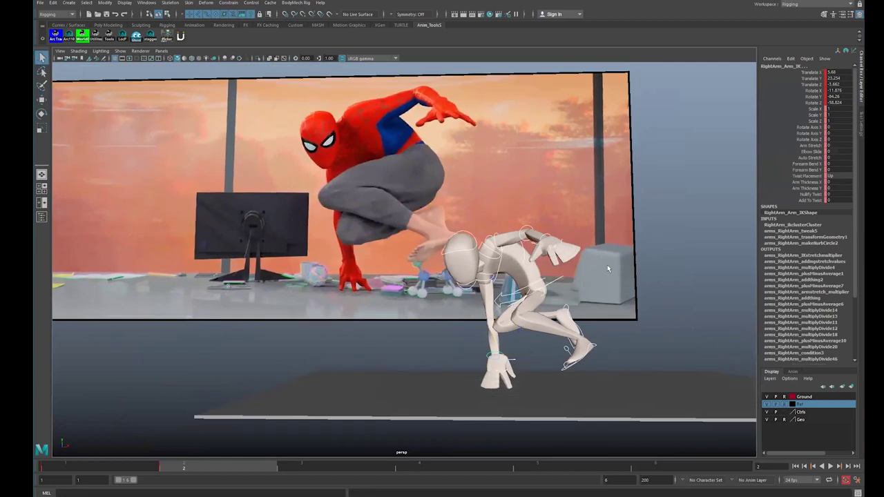
Step: Rotate Upper_Body to about X 30.6, Y -79.6 and Z 22.8, at Translate Y about -33.4
{"action": "left_click", "coordinate": [607, 264]}
{"action": "left_click", "coordinate": [556, 277]}
{"action": "key", "text": "e"}
{"action": "left_click_drag", "start_coordinate": [647, 271], "coordinate": [544, 266], "text": "alt"}
{"action": "left_click", "coordinate": [537, 266]}
{"action": "key", "text": "q"}
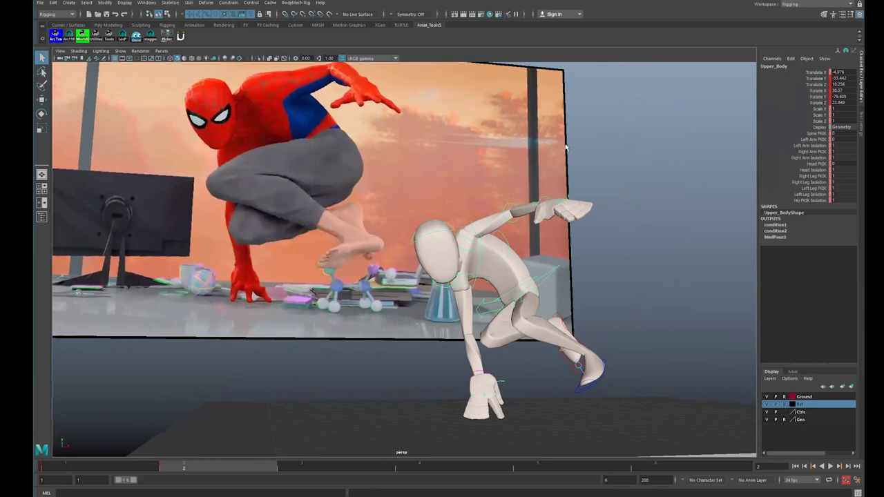
Step: Rotate Spine_Pelvis_FK to about X 2.9 to retilt the hips, and undo the last twist
{"action": "left_click_drag", "start_coordinate": [560, 290], "coordinate": [568, 275], "text": "alt"}
{"action": "left_click", "coordinate": [561, 275]}
{"action": "key", "text": "e"}
{"action": "left_click", "coordinate": [564, 276]}
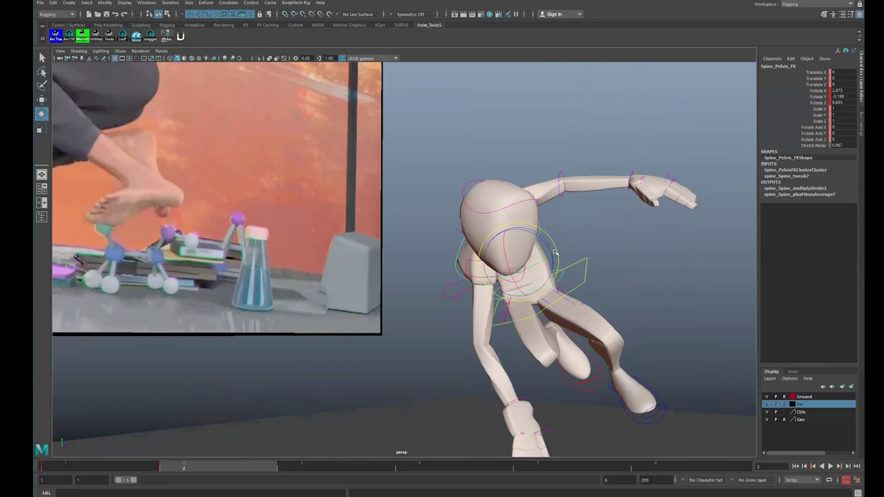
{"action": "left_click_drag", "start_coordinate": [549, 241], "coordinate": [565, 260]}
{"action": "key", "text": "ctrl+z"}
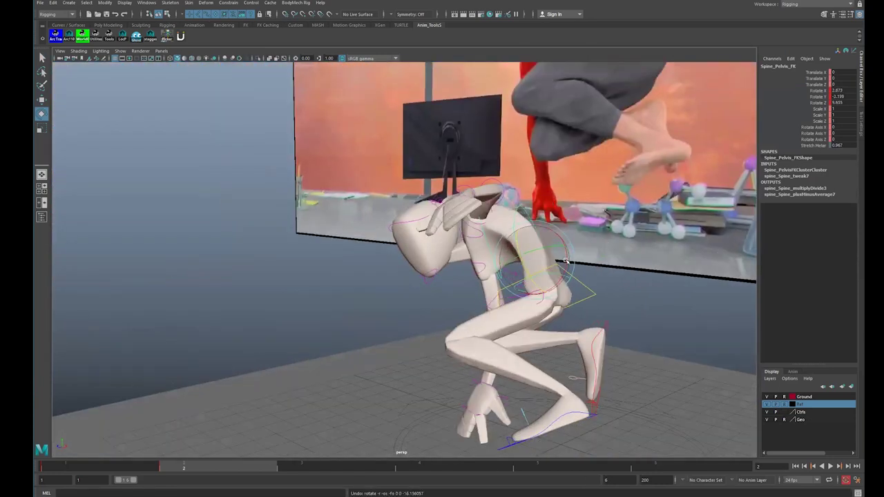
{"action": "key", "text": "["}
Step: Rotate LeftLeg_IK_Leg to about X 32.8, Y -63.8 and Z 17.6, positioned at about X 2.7, Y 3.1 and Z 5.1
{"action": "left_click_drag", "start_coordinate": [578, 293], "coordinate": [631, 381]}
{"action": "left_click", "coordinate": [636, 376]}
{"action": "key", "text": "e"}
{"action": "key", "text": "w"}
{"action": "key", "text": "q"}
{"action": "key", "text": "w"}
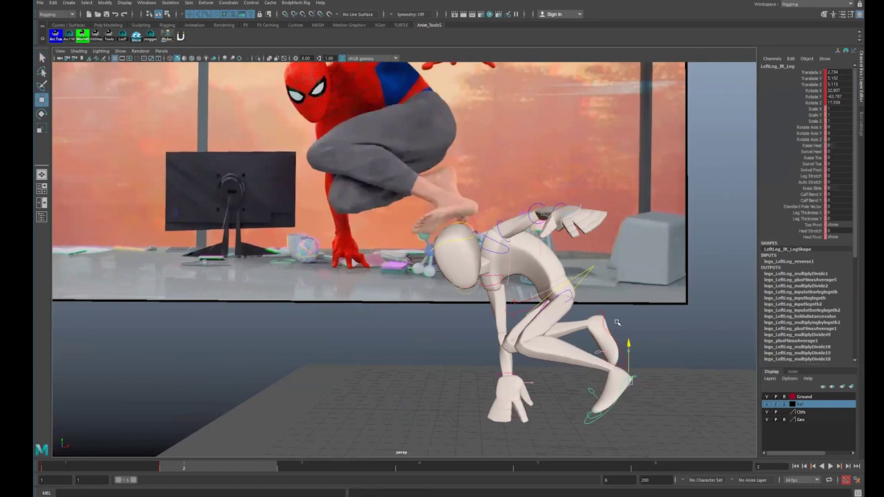
Step: Move LeftLeg_IK_Leg to about X 0.9 and Z 5.4 to tuck the left knee toward the chest
{"action": "left_click", "coordinate": [567, 297]}
{"action": "key", "text": "e"}
{"action": "key", "text": "q"}
{"action": "left_click", "coordinate": [627, 370]}
{"action": "key", "text": "w"}
{"action": "left_click_drag", "start_coordinate": [623, 369], "coordinate": [588, 379]}
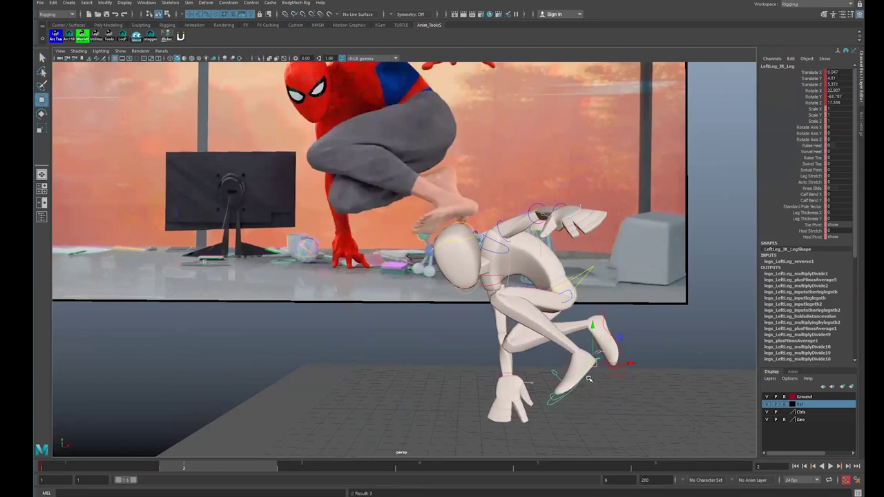
Step: Move RightLeg_IK_Leg to about X 3.1 and Y 7.2 to bring the right foot close behind the left
{"action": "left_click", "coordinate": [616, 336]}
{"action": "left_click", "coordinate": [596, 309]}
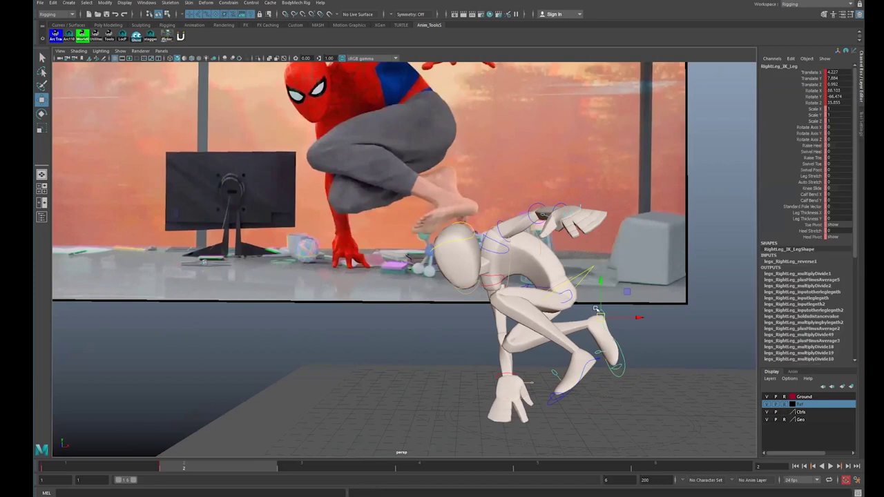
{"action": "left_click_drag", "start_coordinate": [611, 317], "coordinate": [598, 333]}
{"action": "left_click", "coordinate": [588, 279]}
{"action": "key", "text": "ctrl+z"}
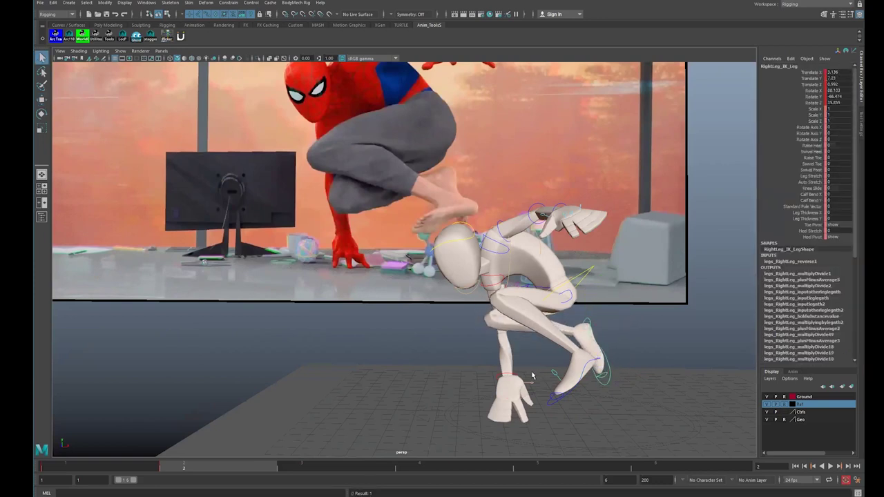
{"action": "left_click_drag", "start_coordinate": [525, 338], "coordinate": [402, 272], "text": "alt"}
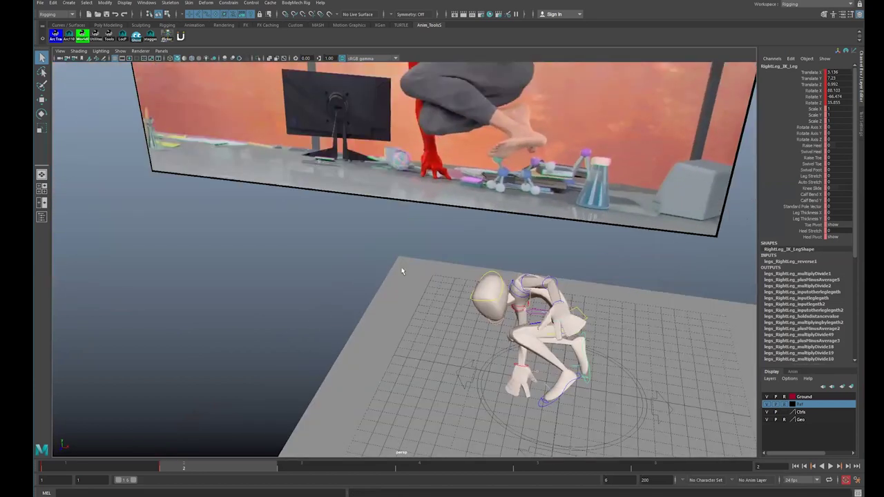
Step: Key all the character's controls on frame 2 and go to frame 3 for the leaping reference
{"action": "left_click_drag", "start_coordinate": [690, 476], "coordinate": [690, 476]}
{"action": "key", "text": "s"}
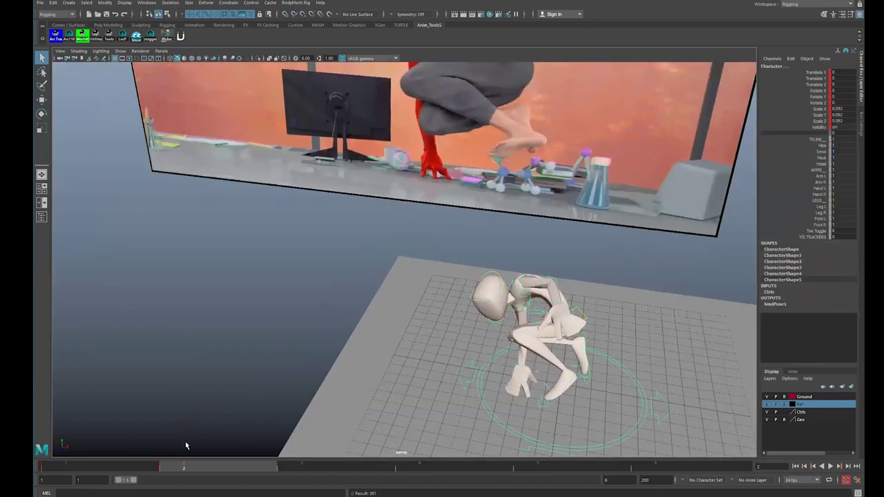
{"action": "left_click", "coordinate": [312, 470]}
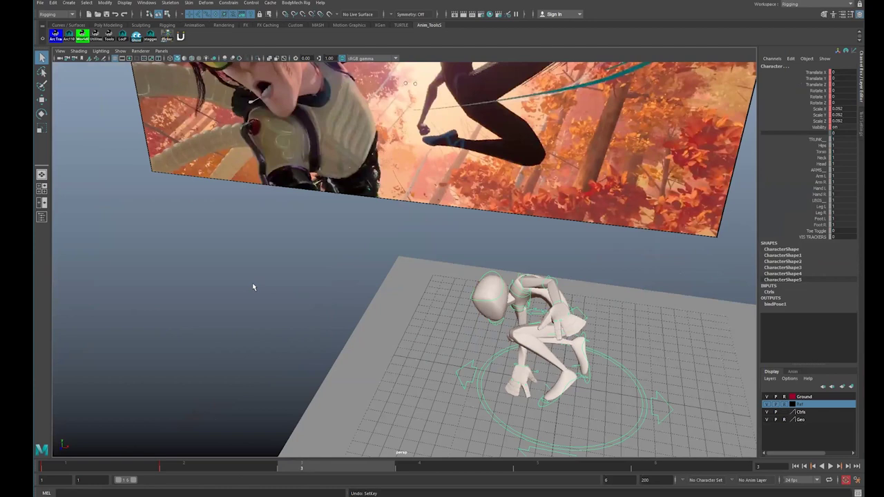
{"action": "mouse_move", "coordinate": [557, 285]}
{"action": "left_mouse_down", "text": "alt"}
{"action": "mouse_move", "coordinate": [469, 270]}
{"action": "mouse_move", "coordinate": [546, 246]}
{"action": "mouse_move", "coordinate": [454, 292]}
{"action": "mouse_move", "coordinate": [398, 289]}
{"action": "mouse_move", "coordinate": [562, 274]}
{"action": "left_mouse_up", "text": "alt"}
{"action": "right_click_drag", "start_coordinate": [562, 273], "coordinate": [518, 334], "text": "alt"}
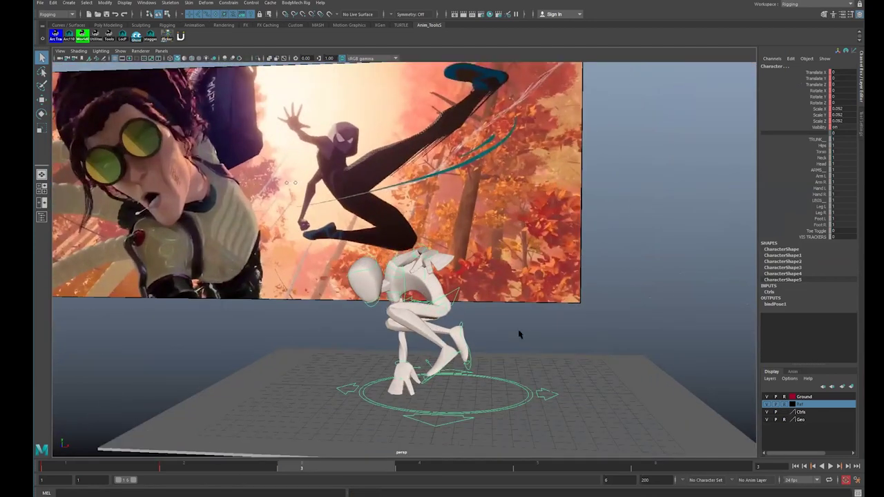
Step: Rotate Upper_Body to about X -61.5, Y 37.4 and Z 7.2 to turn the body for the leaping pose
{"action": "left_click", "coordinate": [478, 327]}
{"action": "left_click", "coordinate": [457, 295]}
{"action": "left_click_drag", "start_coordinate": [450, 293], "coordinate": [359, 149], "text": "alt"}
{"action": "key", "text": "q"}
{"action": "left_click", "coordinate": [435, 311]}
{"action": "key", "text": "q"}
{"action": "left_click", "coordinate": [458, 364]}
{"action": "key", "text": "e"}
{"action": "key", "text": "q"}
Step: Move RightLeg_IK_Leg to about Y 14.1 and Z 11.8 to lift the right leg in front of the body
{"action": "left_click", "coordinate": [474, 368]}
{"action": "key", "text": "w"}
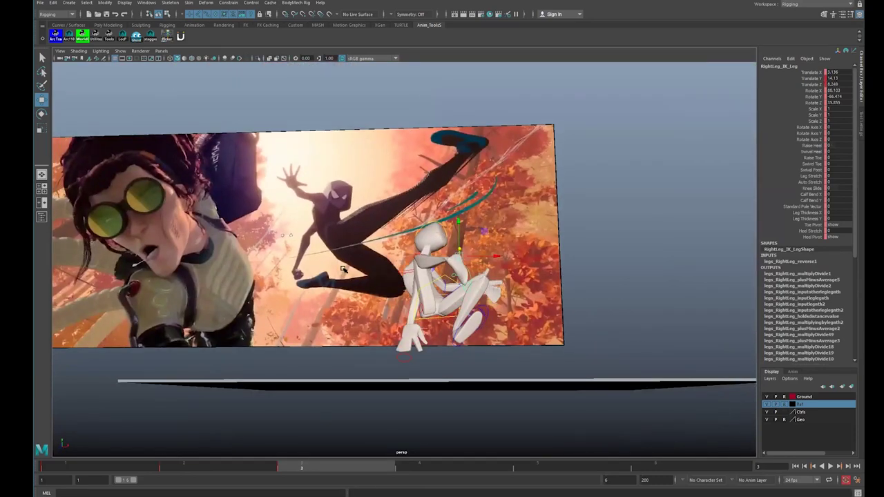
{"action": "right_click_drag", "start_coordinate": [407, 275], "coordinate": [483, 274], "text": "alt"}
{"action": "left_click_drag", "start_coordinate": [483, 275], "coordinate": [545, 201], "text": "alt"}
Step: Rotate RightLeg_IK_Leg to about X -153, Y 74.7 and Z -17, and move it to about X 7.1 and Y 17.6
{"action": "key", "text": "e"}
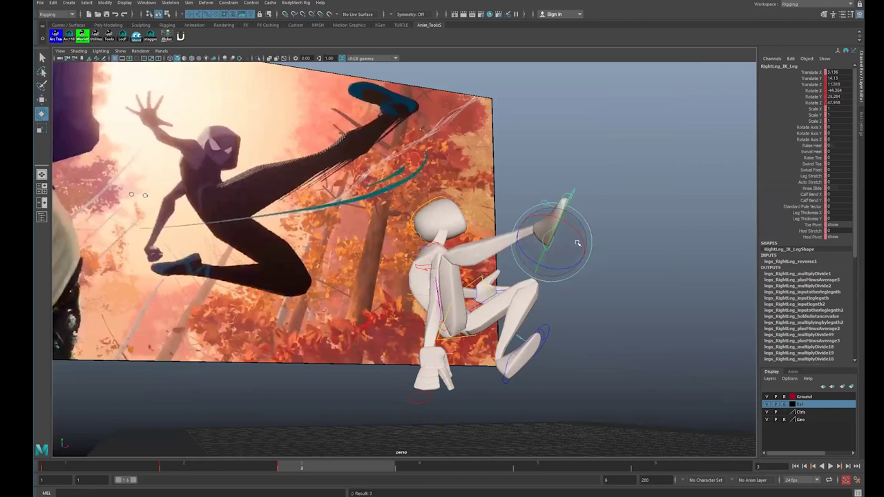
{"action": "left_click_drag", "start_coordinate": [577, 243], "coordinate": [571, 234]}
{"action": "left_click_drag", "start_coordinate": [531, 214], "coordinate": [666, 281]}
{"action": "key", "text": "w"}
{"action": "key", "text": "ctrl+z"}
{"action": "left_click_drag", "start_coordinate": [633, 228], "coordinate": [618, 215]}
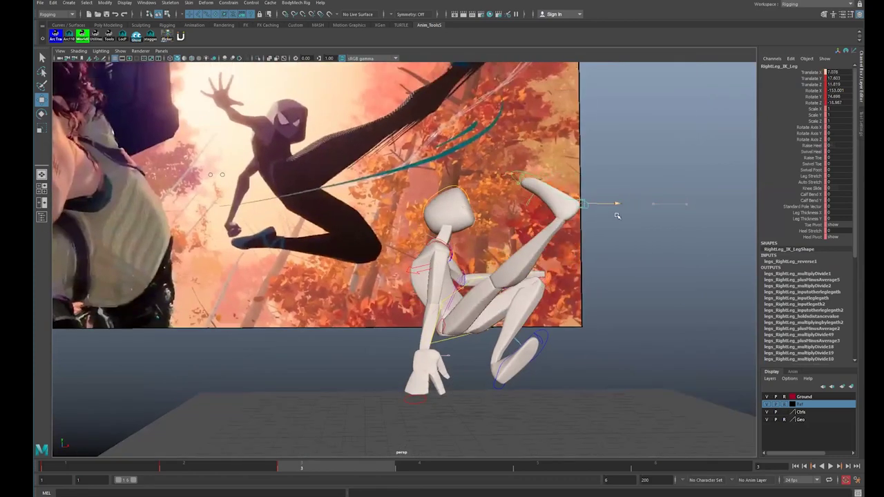
Step: Rotate Spine_Pelvis_FK to about Y 4.4 and Z 21.6 to tilt the hips
{"action": "left_click_drag", "start_coordinate": [469, 262], "coordinate": [522, 331], "text": "alt"}
{"action": "left_click", "coordinate": [478, 331]}
{"action": "key", "text": "e"}
{"action": "key", "text": "q"}
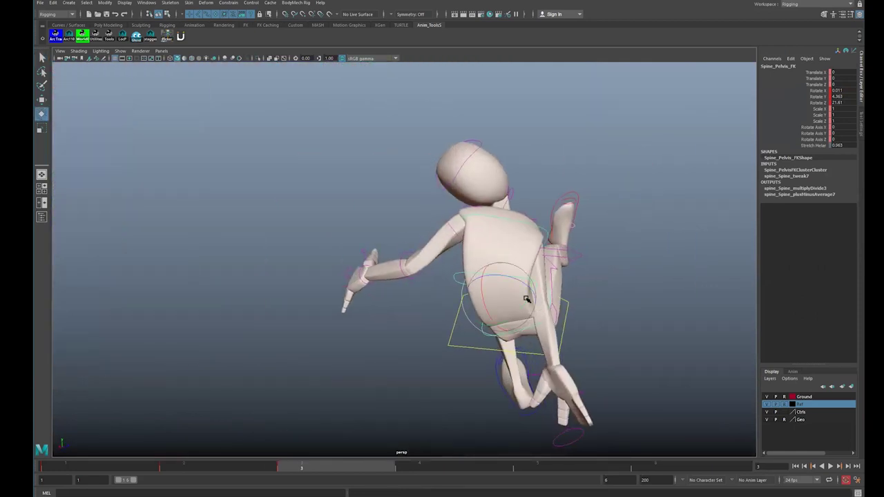
{"action": "key", "text": "q"}
Step: Rotate the mid-spine control to lean the torso sideways away from the raised leg, and select Spine_Torso_FK
{"action": "left_click", "coordinate": [515, 266]}
{"action": "key", "text": "e"}
{"action": "left_click_drag", "start_coordinate": [516, 263], "coordinate": [479, 269]}
{"action": "key", "text": "q"}
{"action": "left_click", "coordinate": [485, 222]}
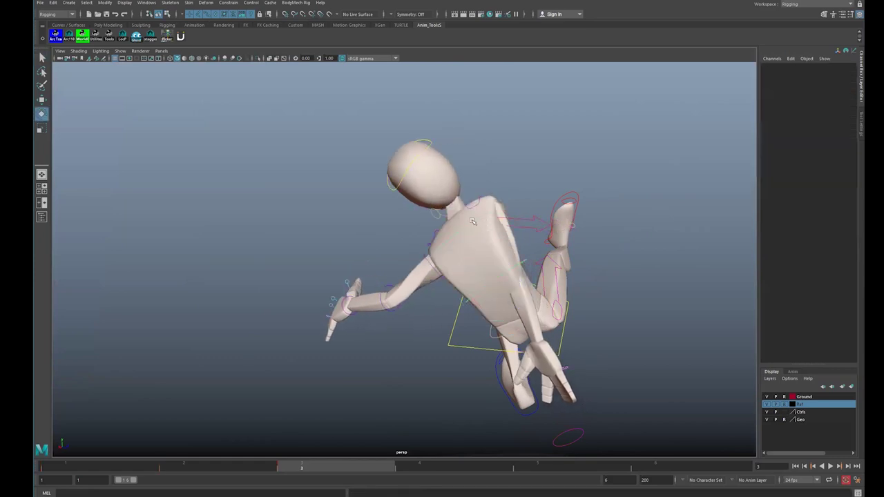
{"action": "left_click", "coordinate": [475, 221]}
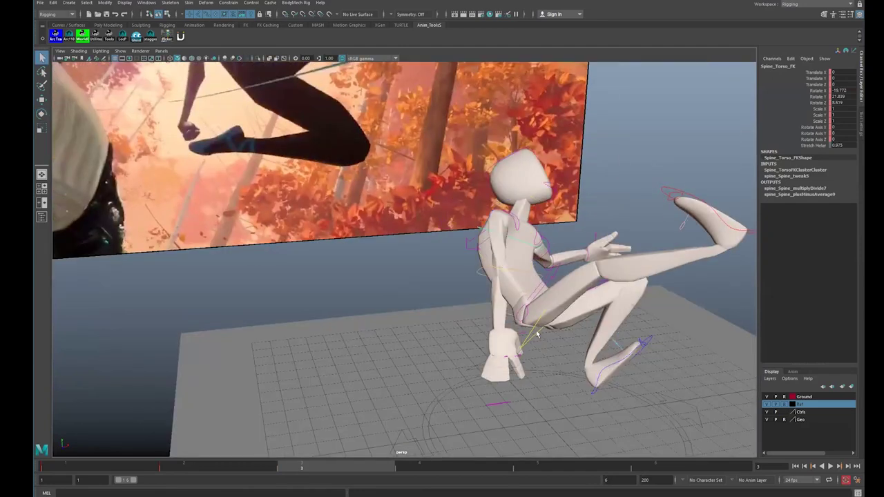
Step: Rotate Upper_Body to about X -40.7 to turn the whole body side-on to the reference
{"action": "left_click", "coordinate": [544, 293]}
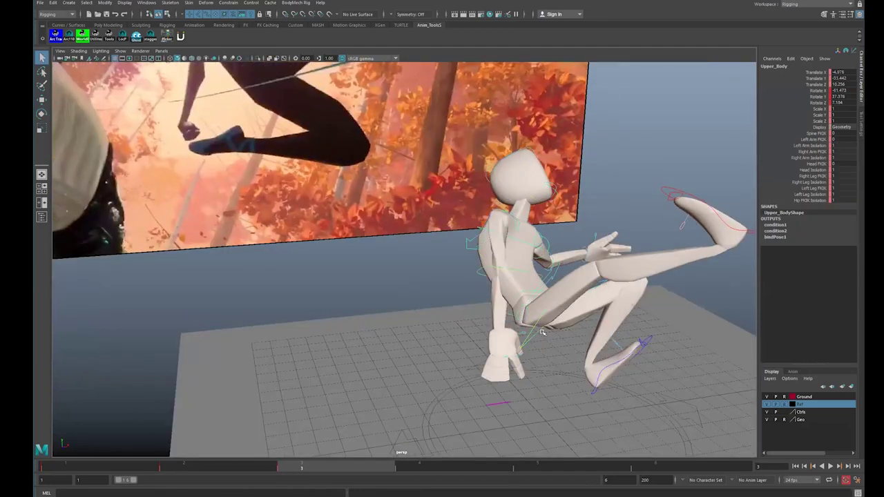
{"action": "left_click_drag", "start_coordinate": [544, 292], "coordinate": [570, 280]}
{"action": "right_click_drag", "start_coordinate": [449, 296], "coordinate": [421, 301], "text": "alt"}
{"action": "left_click_drag", "start_coordinate": [532, 302], "coordinate": [469, 301], "text": "alt"}
{"action": "middle_click_drag", "start_coordinate": [469, 302], "coordinate": [481, 341], "text": "alt"}
{"action": "left_click_drag", "start_coordinate": [481, 340], "coordinate": [515, 324], "text": "alt"}
{"action": "left_click_drag", "start_coordinate": [560, 333], "coordinate": [565, 312]}
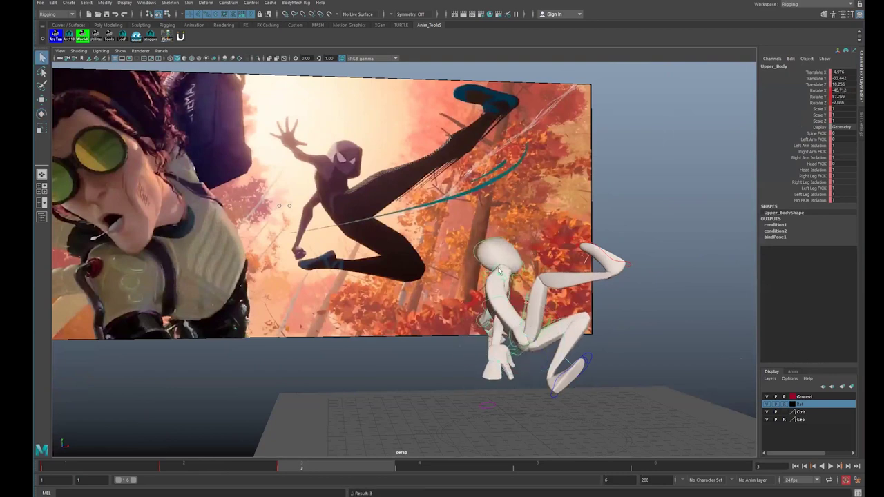
Step: Fold the left leg under the body with LeftLeg_IK_Leg at about X -9.2, Y 7.7 and Z 5.4, rotated about X 105.1 and Z -69.4
{"action": "left_click", "coordinate": [595, 342]}
{"action": "left_click", "coordinate": [569, 366]}
{"action": "left_click", "coordinate": [562, 372]}
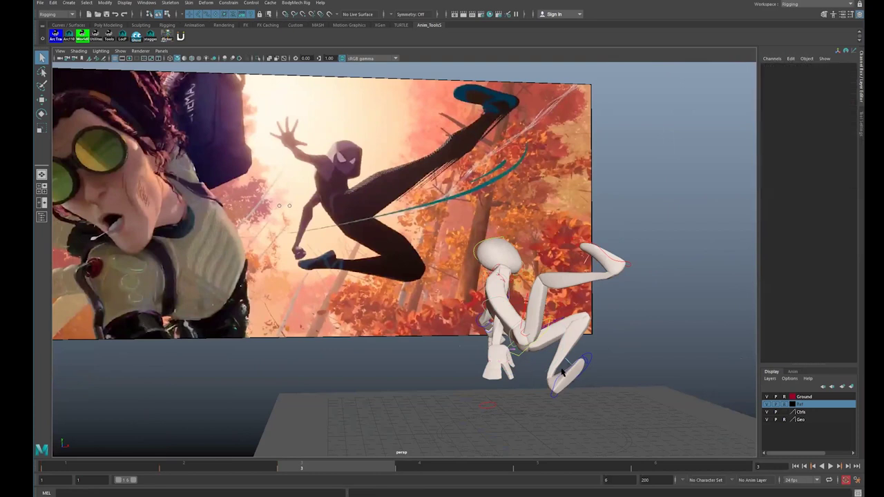
{"action": "left_click", "coordinate": [561, 373]}
{"action": "key", "text": "e"}
{"action": "left_click_drag", "start_coordinate": [582, 385], "coordinate": [464, 404]}
{"action": "key", "text": "w"}
{"action": "key", "text": "e"}
{"action": "key", "text": "w"}
{"action": "left_click_drag", "start_coordinate": [466, 346], "coordinate": [471, 339]}
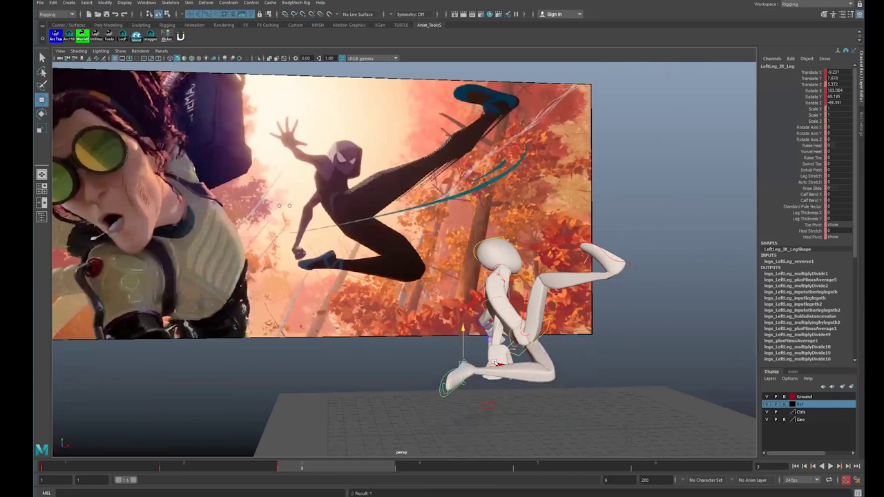
Step: Examine the reference images on the following frames up to frame 6, and return to frame 3
{"action": "key", "text": "alt+"}
{"action": "key", "text": "alt+"}
{"action": "key", "text": "alt+."}
{"action": "key", "text": "alt+."}
{"action": "key", "text": "alt+."}
{"action": "key", "text": "alt+."}
{"action": "key", "text": "alt+."}
{"action": "left_click_drag", "start_coordinate": [469, 369], "coordinate": [533, 373], "text": "alt"}
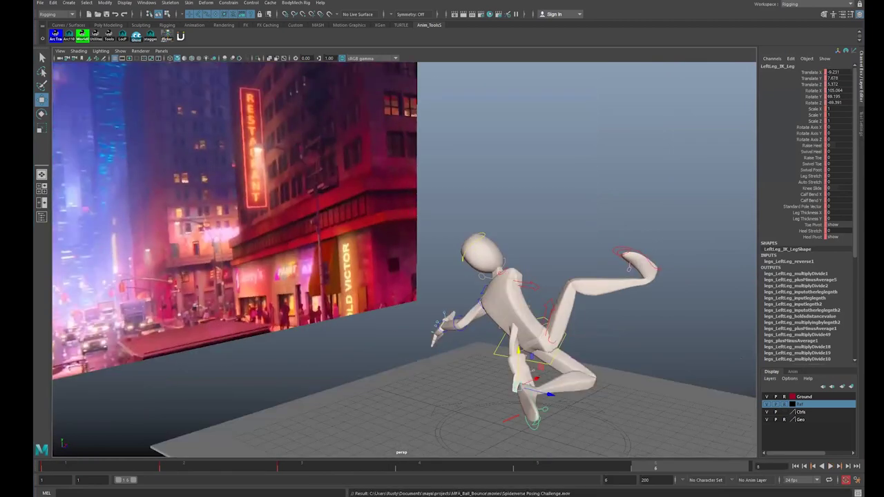
{"action": "left_click_drag", "start_coordinate": [562, 297], "coordinate": [387, 301], "text": "alt"}
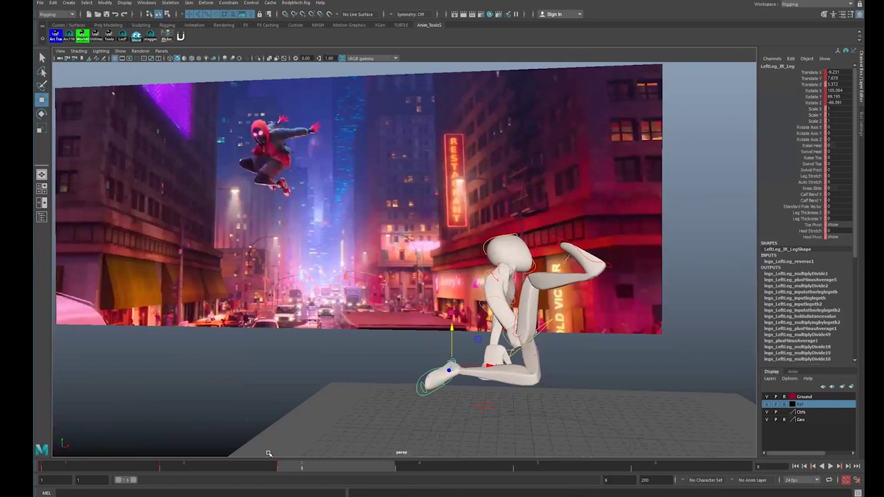
Step: Move LeftLeg_IK_Leg to about X -4.7 and Z 2.8, and rotate it to about Y 55.4
{"action": "left_click_drag", "start_coordinate": [453, 379], "coordinate": [512, 351], "text": "alt"}
{"action": "key", "text": "e"}
{"action": "key", "text": "w"}
{"action": "key", "text": "q"}
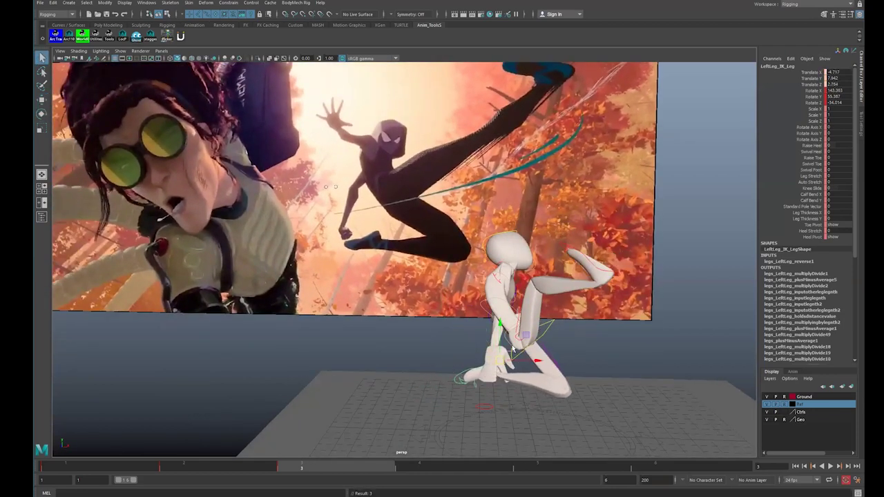
Step: Move RightLeg_IK_Leg to about X 10.7, Y 18.8 and Z 7.8 to kick the right leg outward
{"action": "left_click_drag", "start_coordinate": [543, 322], "coordinate": [638, 274], "text": "alt"}
{"action": "key", "text": "w"}
{"action": "mouse_move", "coordinate": [642, 274]}
{"action": "left_mouse_down", "text": "alt"}
{"action": "mouse_move", "coordinate": [672, 292]}
{"action": "mouse_move", "coordinate": [608, 274]}
{"action": "mouse_move", "coordinate": [644, 264]}
{"action": "mouse_move", "coordinate": [618, 267]}
{"action": "mouse_move", "coordinate": [626, 266]}
{"action": "left_mouse_up", "text": "alt"}
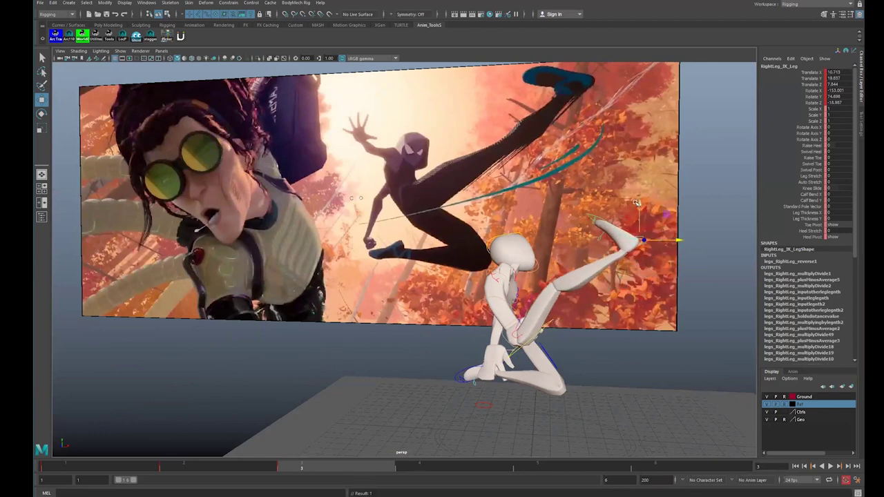
Step: Fine-tune the height and reach of RightLeg_IK_Leg so the right leg extends almost straight like the reference
{"action": "left_click_drag", "start_coordinate": [636, 202], "coordinate": [632, 192]}
{"action": "left_click_drag", "start_coordinate": [674, 227], "coordinate": [665, 226]}
{"action": "mouse_move", "coordinate": [625, 190]}
{"action": "left_mouse_down"}
{"action": "mouse_move", "coordinate": [625, 180]}
{"action": "mouse_move", "coordinate": [624, 188]}
{"action": "left_mouse_up"}
{"action": "left_click_drag", "start_coordinate": [664, 221], "coordinate": [700, 221]}
{"action": "left_click_drag", "start_coordinate": [660, 187], "coordinate": [660, 224]}
{"action": "key", "text": "e"}
Step: Rotate Spine_Torso_FK to about X -28.5, Y -15.0 and Z -20.5 to turn the chest
{"action": "left_click_drag", "start_coordinate": [508, 281], "coordinate": [591, 308], "text": "alt"}
{"action": "left_click", "coordinate": [572, 298]}
{"action": "key", "text": "e"}
{"action": "mouse_move", "coordinate": [548, 284]}
{"action": "left_mouse_down"}
{"action": "mouse_move", "coordinate": [537, 274]}
{"action": "mouse_move", "coordinate": [542, 283]}
{"action": "mouse_move", "coordinate": [532, 284]}
{"action": "left_mouse_up"}
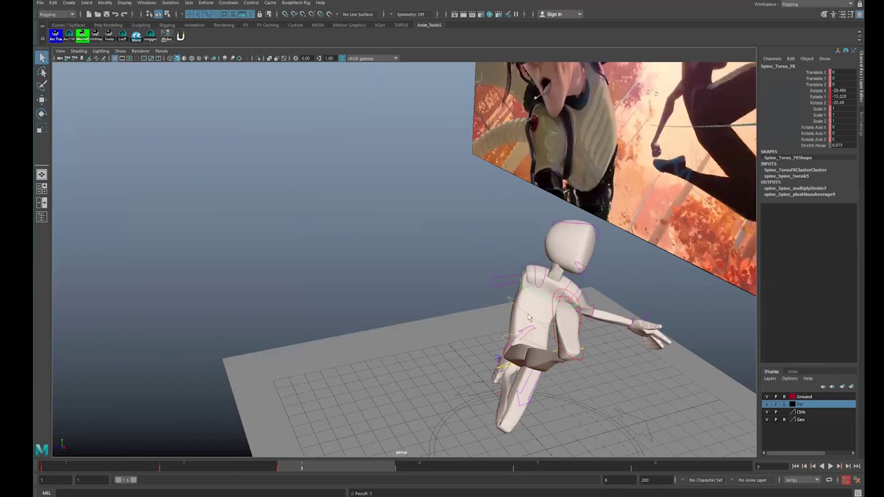
Step: Rotate Spine_Middle_FK to about X -39.8, Y -22.6 and Z 32.0 to bend the middle of the torso
{"action": "key", "text": "e"}
{"action": "left_click_drag", "start_coordinate": [532, 316], "coordinate": [519, 304]}
{"action": "key", "text": "q"}
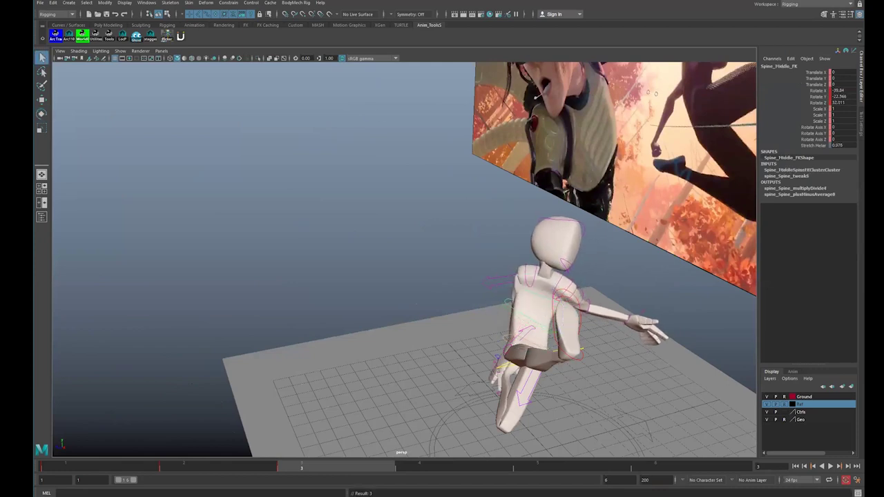
Step: Undo the accidental move of LeftLeg_Toe_Pivot, leaving RightArm_Arm_IK selected for moving
{"action": "left_click_drag", "start_coordinate": [453, 310], "coordinate": [489, 297], "text": "alt"}
{"action": "left_click", "coordinate": [492, 392]}
{"action": "left_click_drag", "start_coordinate": [514, 393], "coordinate": [551, 453], "text": "alt"}
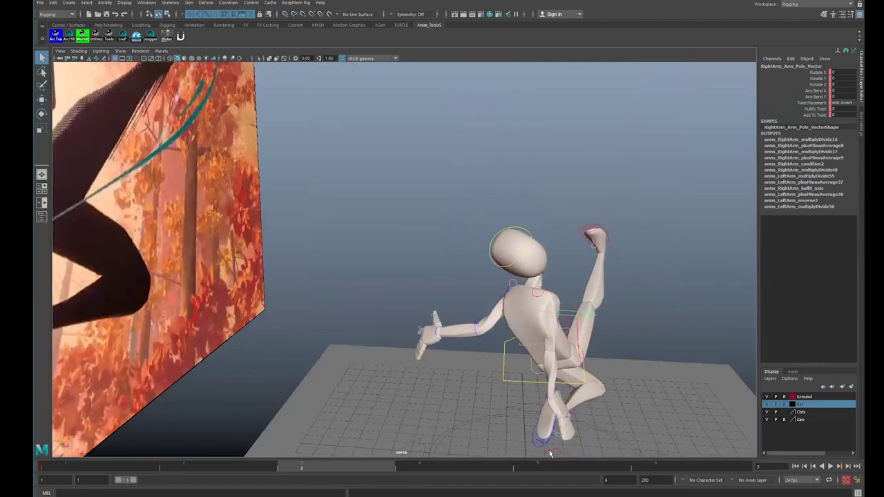
{"action": "left_click", "coordinate": [560, 453]}
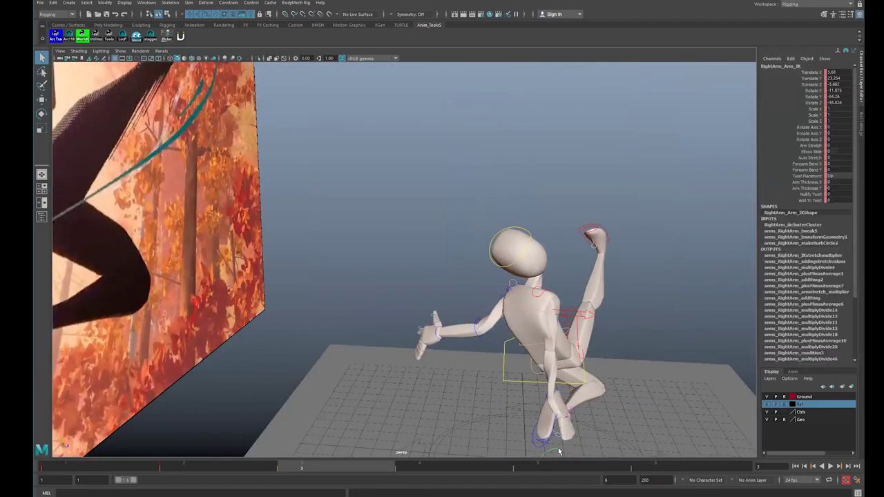
{"action": "left_click_drag", "start_coordinate": [508, 409], "coordinate": [488, 402], "text": "alt"}
{"action": "key", "text": "ctrl+z"}
{"action": "key", "text": "ctrl+z"}
{"action": "key", "text": "ctrl+z"}
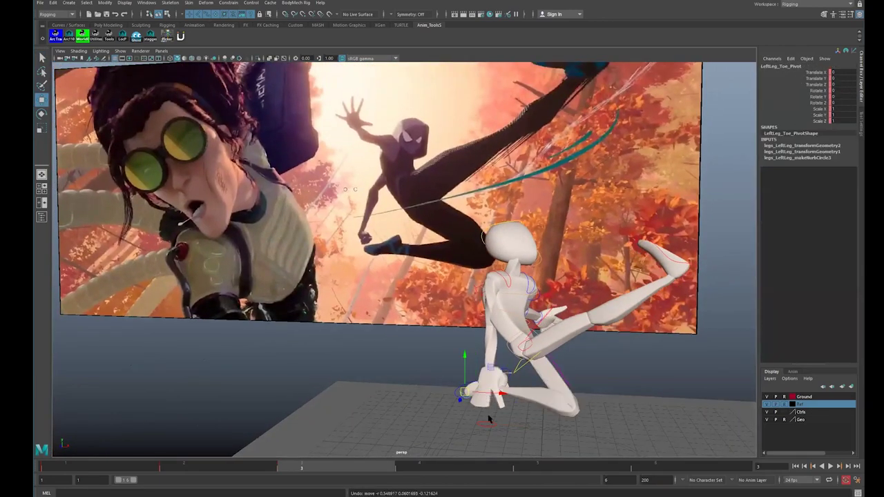
{"action": "key", "text": "ctrl+z"}
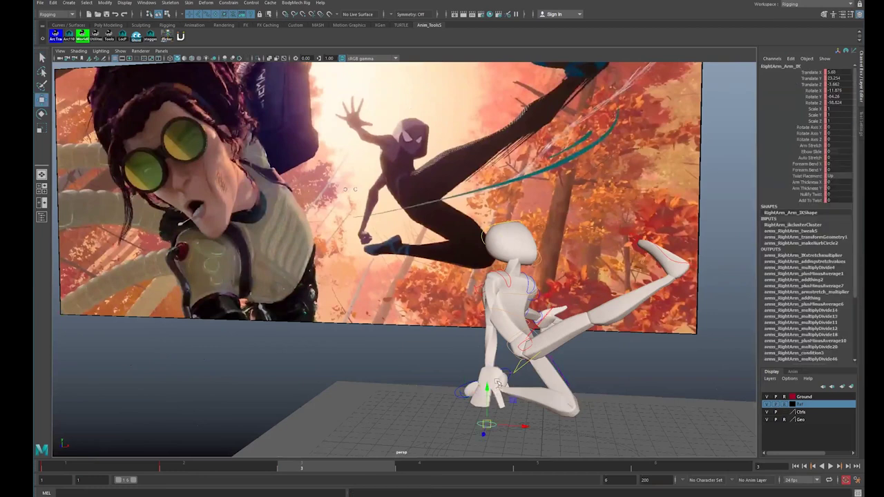
Step: Raise RightArm_Arm_IK off the floor to head height and rotate it so the right hand opens outward
{"action": "left_click_drag", "start_coordinate": [487, 385], "coordinate": [487, 259]}
{"action": "left_click_drag", "start_coordinate": [522, 298], "coordinate": [498, 297]}
{"action": "key", "text": "e"}
{"action": "left_click_drag", "start_coordinate": [457, 254], "coordinate": [604, 259]}
{"action": "key", "text": "q"}
Step: Move RightArm_Arm_IK to about X 0.8, Y 3.8 and Z -2.8 to extend the right arm in front of the head
{"action": "left_click_drag", "start_coordinate": [460, 289], "coordinate": [424, 292], "text": "alt"}
{"action": "left_click_drag", "start_coordinate": [537, 288], "coordinate": [567, 268], "text": "alt"}
{"action": "left_click", "coordinate": [564, 255]}
{"action": "key", "text": "ctrl+z"}
{"action": "left_click_drag", "start_coordinate": [566, 262], "coordinate": [453, 208], "text": "alt"}
{"action": "key", "text": "e"}
{"action": "key", "text": "w"}
{"action": "left_click_drag", "start_coordinate": [481, 241], "coordinate": [472, 241]}
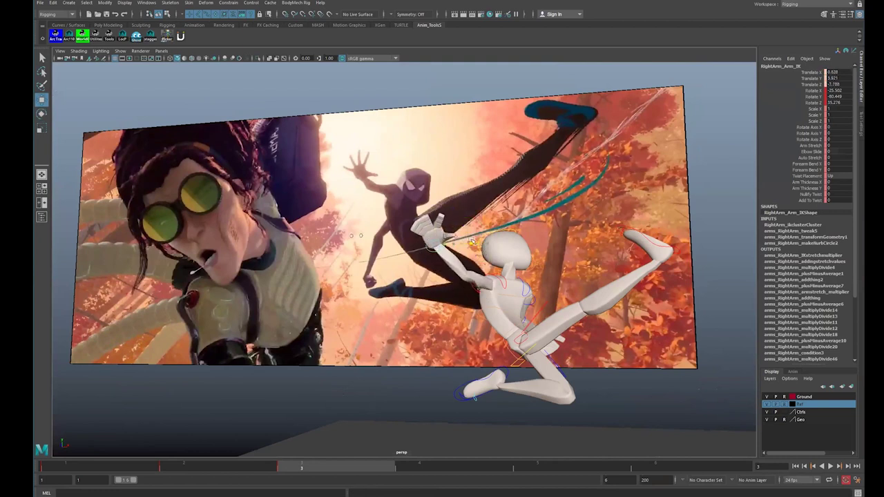
Step: Rotate RightArm_Arm_IK to angle the raised right palm like the reference hand
{"action": "mouse_move", "coordinate": [481, 290]}
{"action": "left_mouse_down", "text": "alt"}
{"action": "mouse_move", "coordinate": [494, 319]}
{"action": "mouse_move", "coordinate": [490, 303]}
{"action": "left_mouse_up", "text": "alt"}
{"action": "key", "text": "e"}
{"action": "left_click_drag", "start_coordinate": [442, 257], "coordinate": [464, 233]}
{"action": "key", "text": "q"}
Step: Rotate the right hand's finger controls to spread the fingers, with RightFinger1_finger_control at about X -17.9 and Z -20.9
{"action": "left_click", "coordinate": [454, 236]}
{"action": "key", "text": "e"}
{"action": "key", "text": "q"}
{"action": "left_click", "coordinate": [435, 231]}
{"action": "left_click", "coordinate": [475, 217]}
{"action": "key", "text": "e"}
{"action": "key", "text": "q"}
Step: Rotate Head_FK to about Y 10.7 and Z 43.7 so the face looks the way the reference does
{"action": "left_click_drag", "start_coordinate": [573, 293], "coordinate": [533, 282], "text": "alt"}
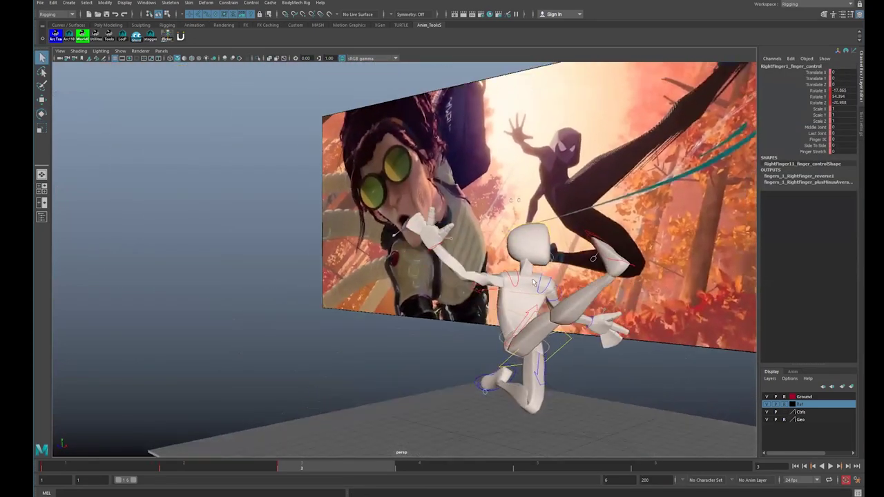
{"action": "left_click", "coordinate": [543, 223]}
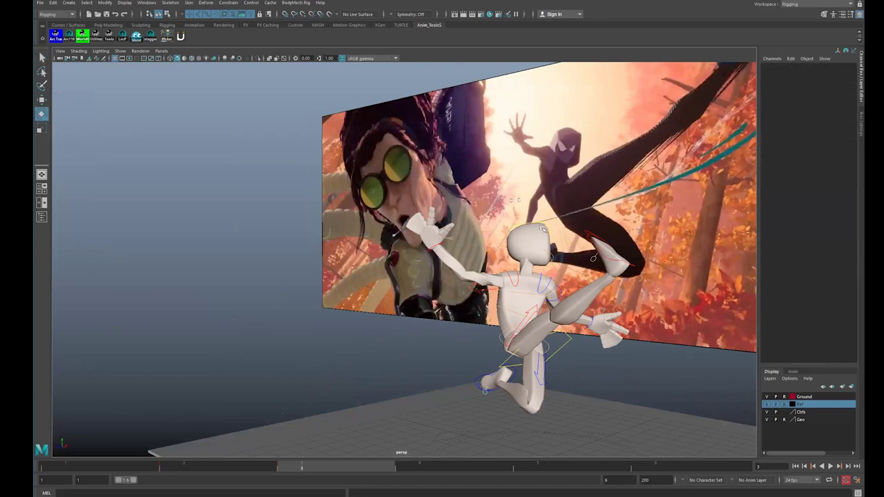
{"action": "left_click", "coordinate": [546, 225]}
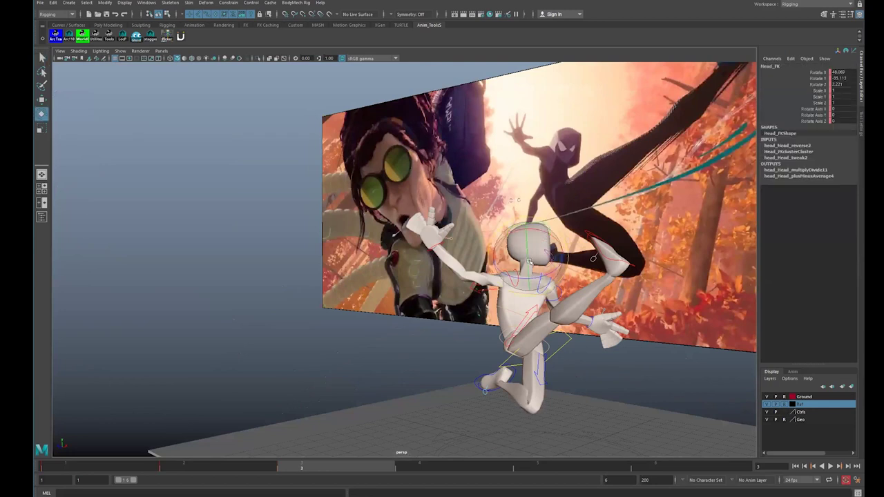
{"action": "left_click_drag", "start_coordinate": [507, 241], "coordinate": [505, 264]}
{"action": "left_click_drag", "start_coordinate": [505, 264], "coordinate": [504, 269]}
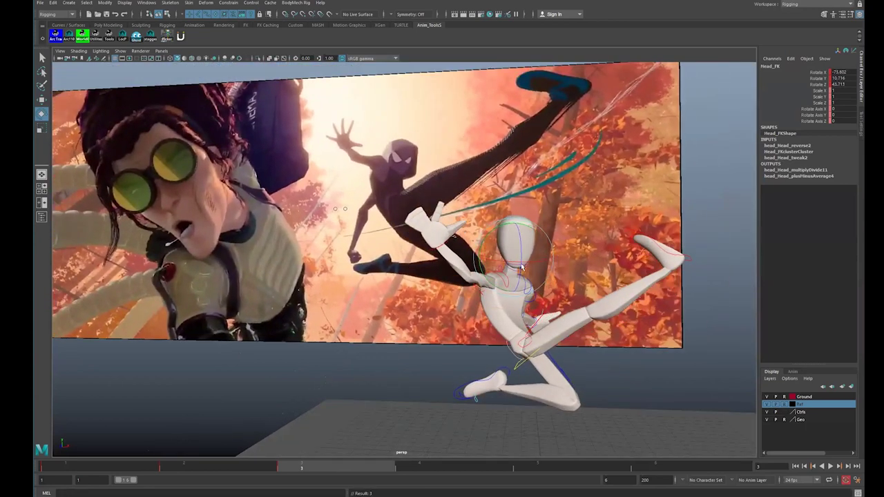
{"action": "key", "text": "q"}
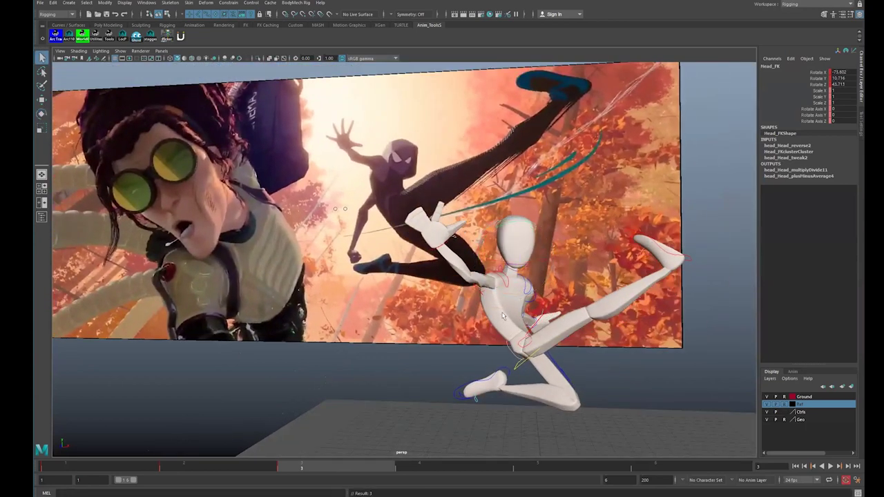
Step: Rotate the spine control at the middle of the torso to refine the chest twist
{"action": "left_click", "coordinate": [507, 314]}
{"action": "left_click", "coordinate": [506, 313]}
{"action": "key", "text": "e"}
{"action": "left_click_drag", "start_coordinate": [504, 319], "coordinate": [614, 319]}
{"action": "key", "text": "q"}
{"action": "key", "text": "q"}
Step: Rotate the left shoulder control to adjust the base of the left arm
{"action": "left_click", "coordinate": [433, 304]}
{"action": "right_click_drag", "start_coordinate": [434, 304], "coordinate": [481, 306], "text": "alt"}
{"action": "left_click_drag", "start_coordinate": [481, 307], "coordinate": [580, 298], "text": "alt"}
{"action": "left_click", "coordinate": [586, 267]}
{"action": "key", "text": "e"}
{"action": "key", "text": "q"}
{"action": "key", "text": "e"}
{"action": "key", "text": "q"}
Step: Rotate LeftArm_Upper_Arm to about Z -1.2 so the left arm comes down beside the torso
{"action": "left_click", "coordinate": [590, 293]}
{"action": "key", "text": "e"}
{"action": "key", "text": "q"}
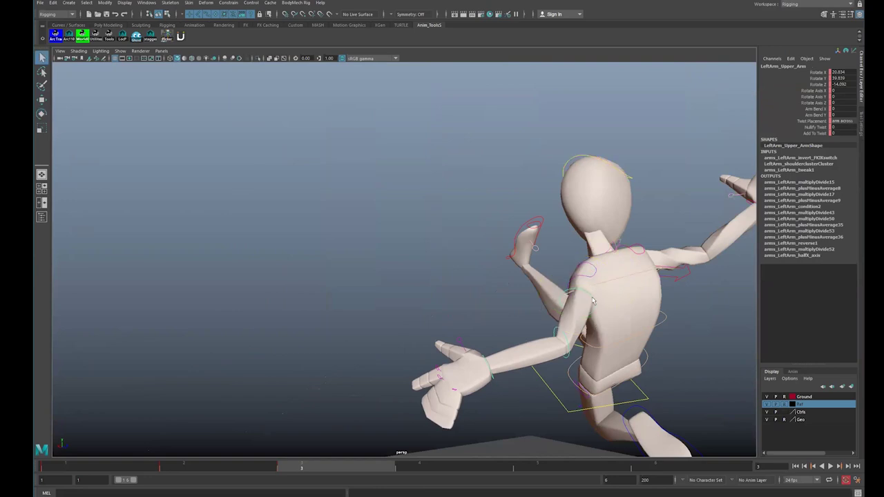
{"action": "key", "text": "e"}
{"action": "left_click_drag", "start_coordinate": [558, 316], "coordinate": [614, 324], "text": "alt"}
{"action": "left_click_drag", "start_coordinate": [568, 312], "coordinate": [542, 316]}
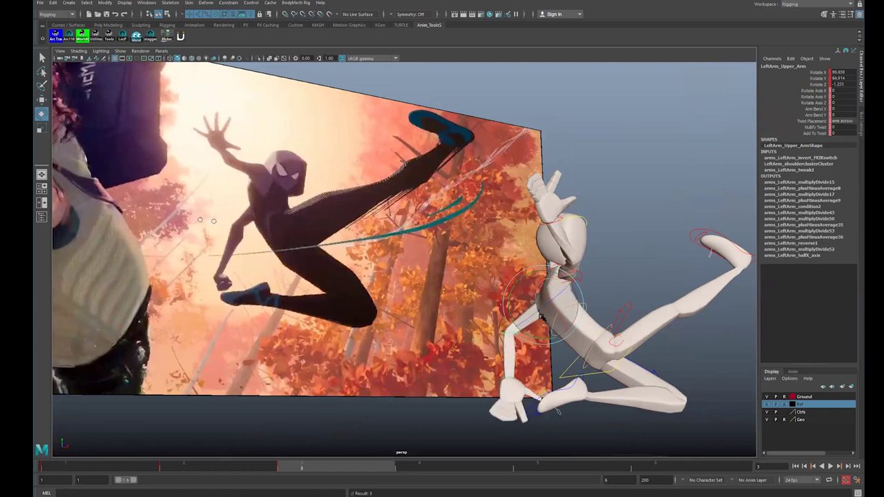
{"action": "key", "text": "q"}
Step: Rotate the left forearm control at the elbow so the lower arm hangs down toward the folded left foot
{"action": "scroll", "coordinate": [520, 366], "scroll_direction": "up", "scroll_amount": 2}
{"action": "middle_click_drag", "start_coordinate": [523, 370], "coordinate": [515, 333], "text": "alt"}
{"action": "left_click", "coordinate": [510, 335]}
{"action": "left_click", "coordinate": [509, 338]}
{"action": "key", "text": "e"}
{"action": "left_click_drag", "start_coordinate": [530, 351], "coordinate": [540, 350]}
{"action": "scroll", "coordinate": [585, 337], "scroll_direction": "up", "scroll_amount": 2}
{"action": "middle_click_drag", "start_coordinate": [585, 336], "coordinate": [617, 318], "text": "alt"}
{"action": "left_click_drag", "start_coordinate": [617, 319], "coordinate": [536, 336], "text": "alt"}
{"action": "scroll", "coordinate": [537, 336], "scroll_direction": "down", "scroll_amount": 2}
{"action": "middle_click_drag", "start_coordinate": [537, 336], "coordinate": [521, 343], "text": "alt"}
{"action": "left_click_drag", "start_coordinate": [528, 346], "coordinate": [649, 349]}
{"action": "key", "text": "q"}
Step: Rotate the left finger controls to about X 14.7, Y -16.8 and Z -48.9, with Middle Joint and Last Joint at about -55.8, forming a fist
{"action": "left_click_drag", "start_coordinate": [526, 406], "coordinate": [543, 417]}
{"action": "key", "text": "e"}
{"action": "left_click_drag", "start_coordinate": [542, 373], "coordinate": [524, 402]}
{"action": "key", "text": "q"}
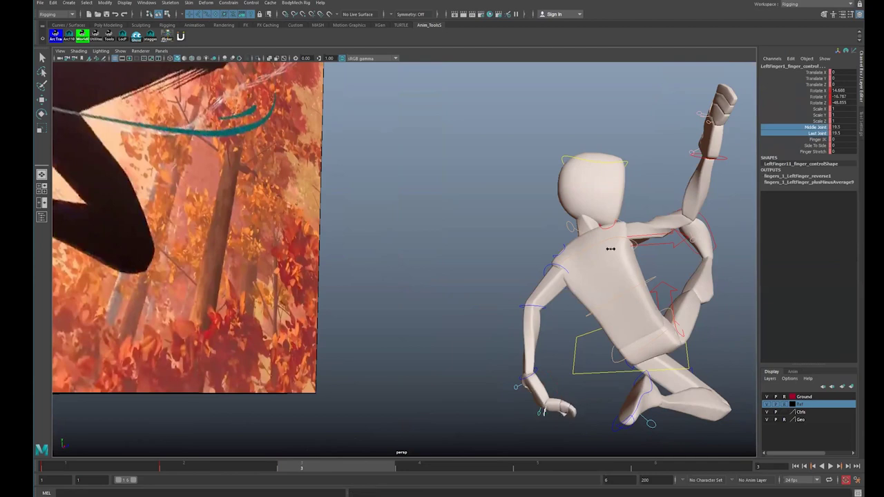
{"action": "left_click_drag", "start_coordinate": [538, 306], "coordinate": [632, 276], "text": "alt"}
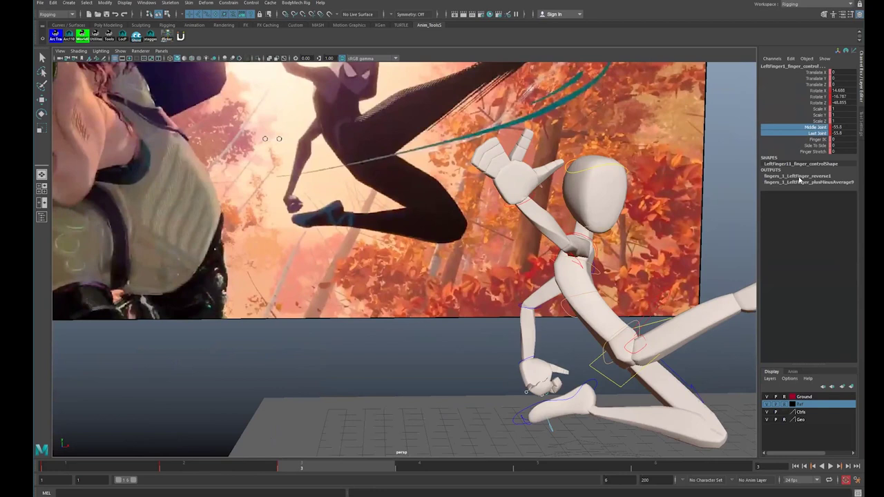
Step: Refine the left index finger controls' rotation so the fingers close into a tighter fist
{"action": "left_click_drag", "start_coordinate": [489, 338], "coordinate": [552, 252], "text": "alt"}
{"action": "left_click", "coordinate": [505, 417]}
{"action": "left_click_drag", "start_coordinate": [511, 449], "coordinate": [532, 399], "text": "alt"}
{"action": "left_click", "coordinate": [521, 409]}
{"action": "key", "text": "e"}
{"action": "key", "text": "q"}
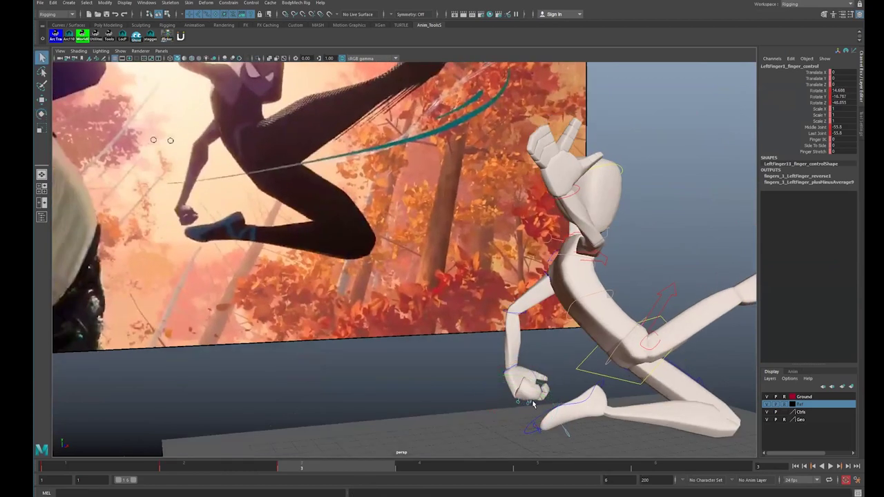
{"action": "key", "text": "e"}
{"action": "key", "text": "q"}
Step: Curl the left thumb over the fist, with Middle and Last Joint about 23.8 and rotation about X -28.4, Y 55.1, Z 20.9
{"action": "left_click_drag", "start_coordinate": [534, 378], "coordinate": [630, 372]}
{"action": "key", "text": "e"}
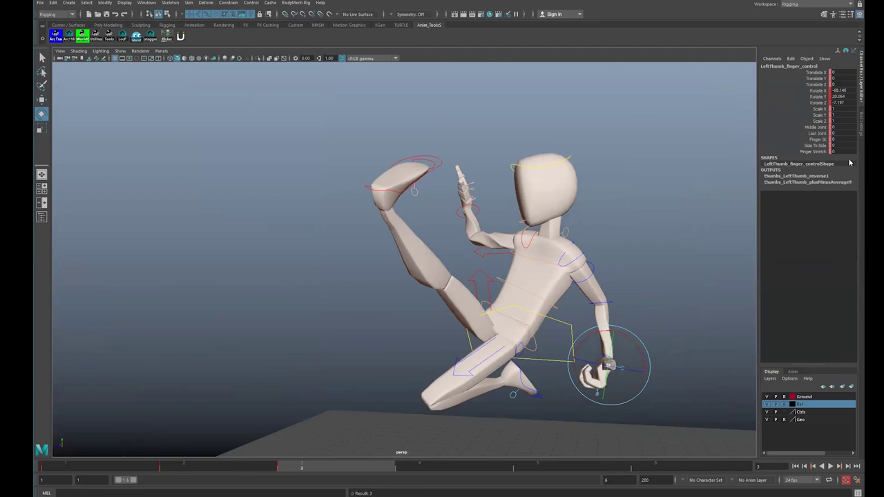
{"action": "left_click_drag", "start_coordinate": [815, 129], "coordinate": [816, 135]}
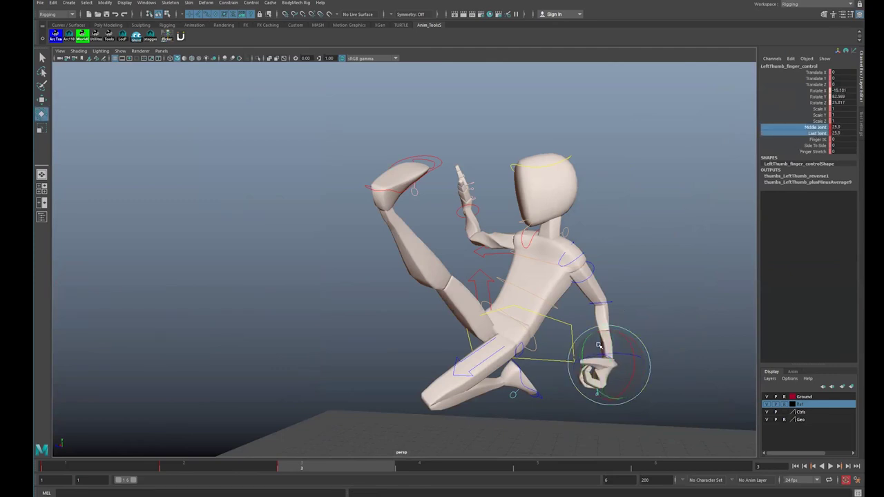
{"action": "left_click_drag", "start_coordinate": [582, 359], "coordinate": [554, 290], "text": "alt"}
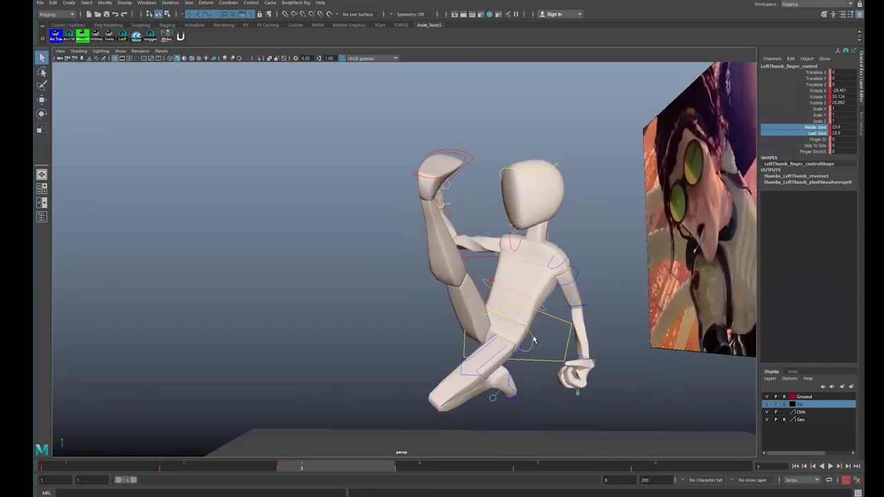
Step: Rotate the Upper_Body control to refine the tilt of the whole torso
{"action": "left_click", "coordinate": [533, 359]}
{"action": "left_click", "coordinate": [542, 361]}
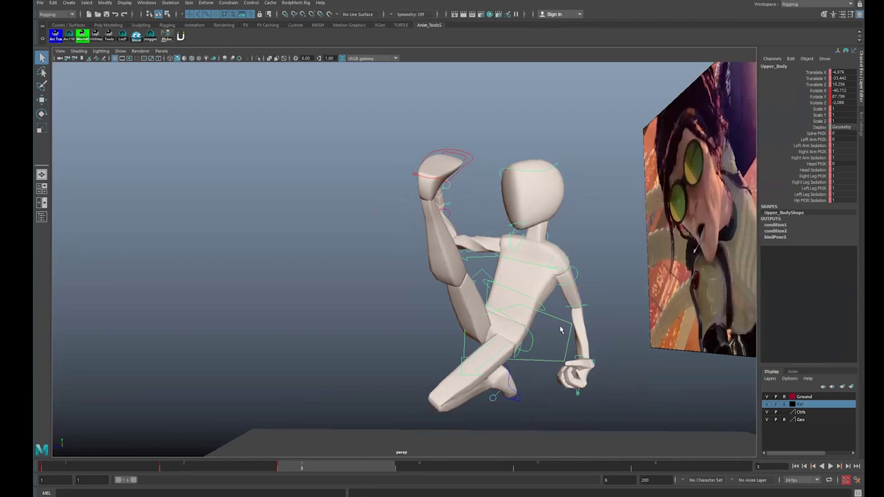
{"action": "key", "text": "e"}
{"action": "key", "text": "q"}
{"action": "left_click", "coordinate": [535, 352]}
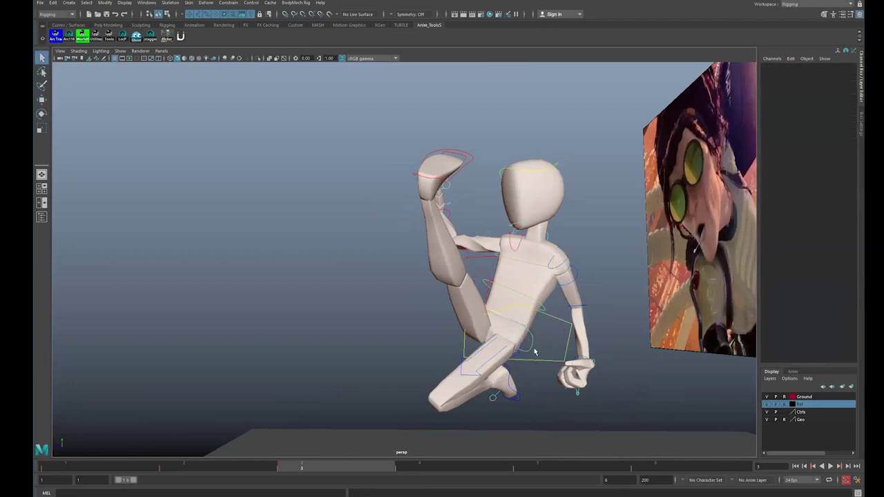
{"action": "left_click", "coordinate": [536, 361]}
{"action": "key", "text": "e"}
{"action": "left_click_drag", "start_coordinate": [519, 353], "coordinate": [479, 323]}
{"action": "key", "text": "q"}
Step: Rotate the Head_Neck control to about X 9.9, Y 27.1 and Z -16.4
{"action": "left_click", "coordinate": [482, 323]}
{"action": "left_click", "coordinate": [486, 326]}
{"action": "key", "text": "e"}
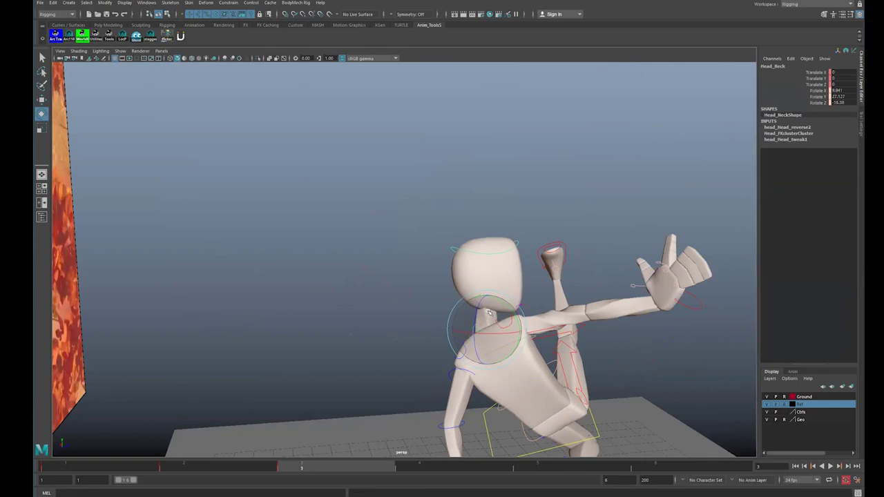
Step: Adjust the Spine_Torso_FK and right shoulder controls to refine the upper torso's line
{"action": "left_click", "coordinate": [504, 351]}
{"action": "key", "text": "e"}
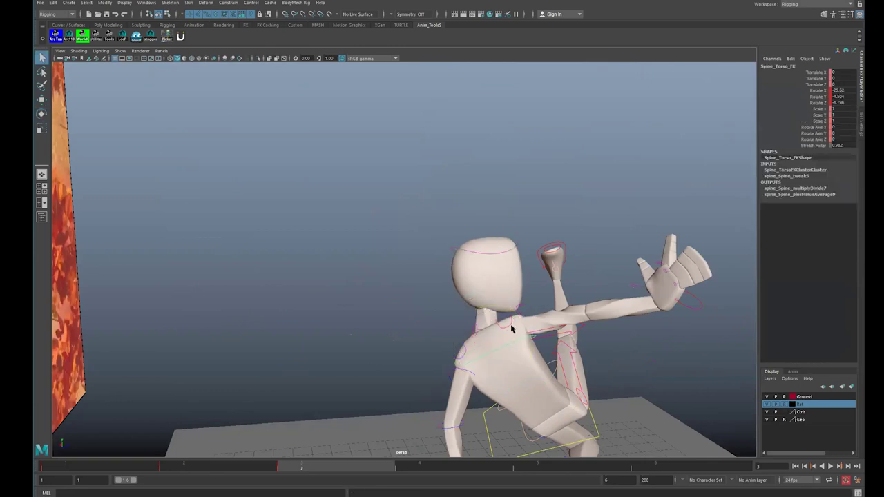
{"action": "left_click", "coordinate": [512, 330]}
{"action": "left_click_drag", "start_coordinate": [512, 330], "coordinate": [438, 272], "text": "alt"}
{"action": "left_click", "coordinate": [504, 314]}
Step: Rotate and move the right hand control to reposition the raised open hand
{"action": "left_click", "coordinate": [384, 277]}
{"action": "key", "text": "e"}
{"action": "key", "text": "w"}
{"action": "left_click_drag", "start_coordinate": [539, 281], "coordinate": [649, 272], "text": "alt"}
{"action": "left_click_drag", "start_coordinate": [615, 232], "coordinate": [511, 255]}
{"action": "key", "text": "q"}
Step: Rotate the torso's spine controls to refine the curve of the back
{"action": "left_click_drag", "start_coordinate": [515, 361], "coordinate": [564, 326], "text": "alt"}
{"action": "left_click", "coordinate": [500, 326]}
{"action": "key", "text": "e"}
{"action": "key", "text": "q"}
{"action": "left_click_drag", "start_coordinate": [493, 324], "coordinate": [589, 283], "text": "alt"}
{"action": "left_click", "coordinate": [526, 328]}
{"action": "key", "text": "e"}
{"action": "key", "text": "q"}
Step: Move RightArm_Arm_IK to about X 4.2, Y 3.7 and Z -6.3 to extend the raised right arm
{"action": "left_click", "coordinate": [581, 258]}
{"action": "key", "text": "w"}
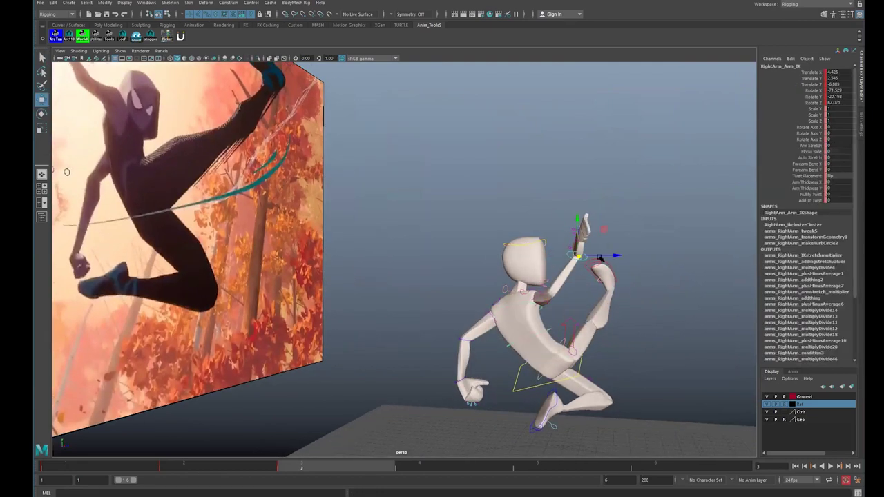
{"action": "left_click_drag", "start_coordinate": [649, 256], "coordinate": [486, 355]}
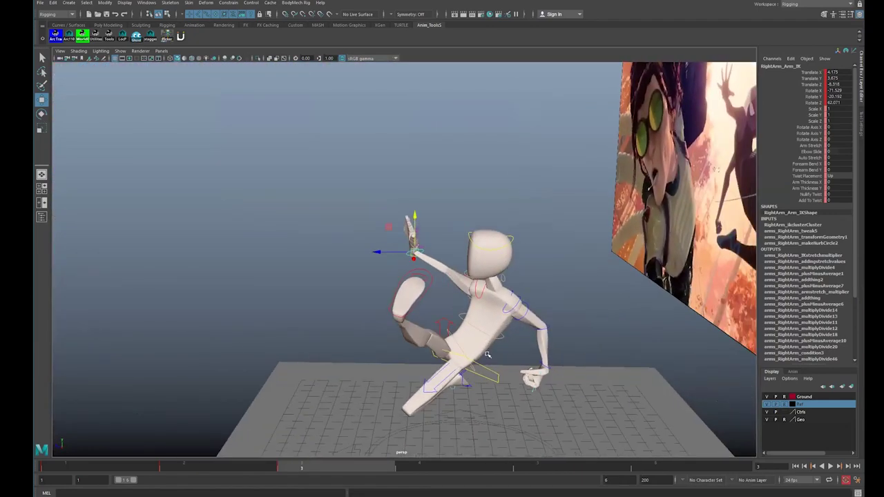
Step: Rotate the Upper_Body control to about Z -27.3 so the torso leans away from the kicking leg
{"action": "left_click", "coordinate": [494, 373]}
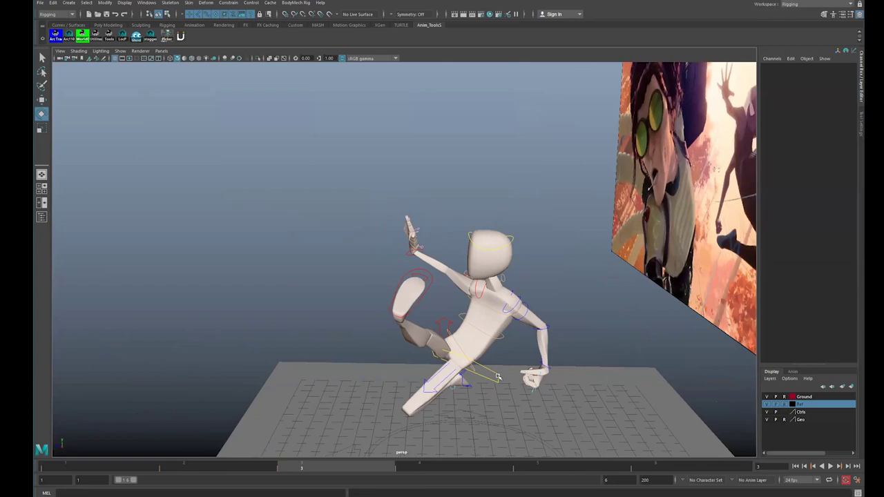
{"action": "left_click", "coordinate": [500, 376]}
{"action": "left_click_drag", "start_coordinate": [490, 357], "coordinate": [476, 372]}
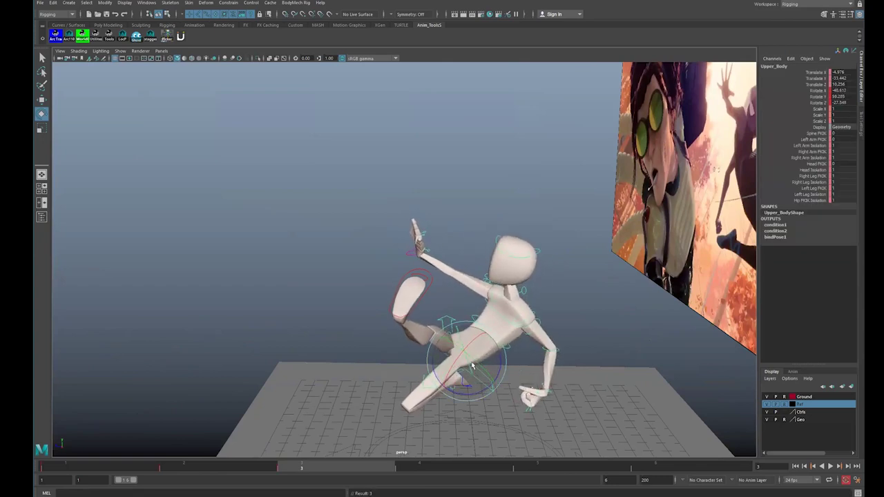
{"action": "key", "text": "q"}
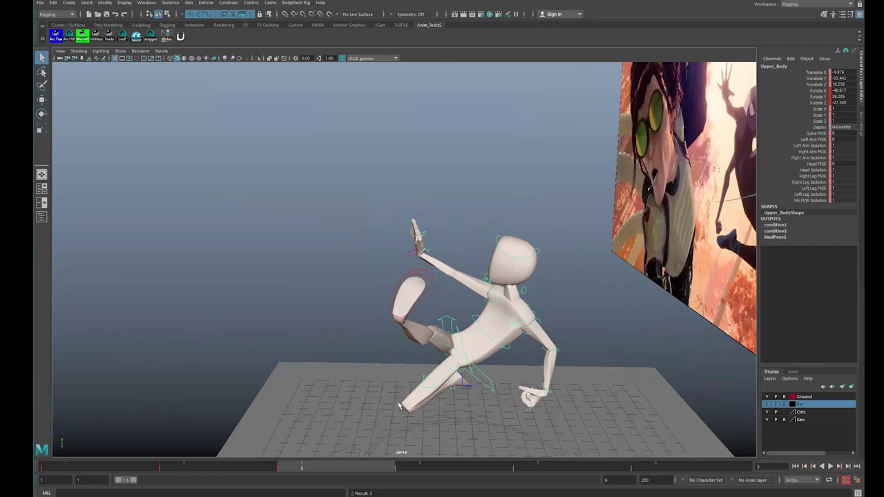
{"action": "left_click_drag", "start_coordinate": [422, 339], "coordinate": [443, 315], "text": "alt"}
{"action": "left_click_drag", "start_coordinate": [482, 287], "coordinate": [531, 396], "text": "alt"}
{"action": "left_click_drag", "start_coordinate": [441, 456], "coordinate": [508, 350], "text": "alt"}
Step: Go to frame 4 and set a key on all the rig controls
{"action": "key", "text": "period"}
{"action": "left_click_drag", "start_coordinate": [488, 299], "coordinate": [521, 244], "text": "alt"}
{"action": "middle_click_drag", "start_coordinate": [521, 244], "coordinate": [579, 273], "text": "alt"}
{"action": "left_click_drag", "start_coordinate": [580, 273], "coordinate": [529, 234], "text": "alt"}
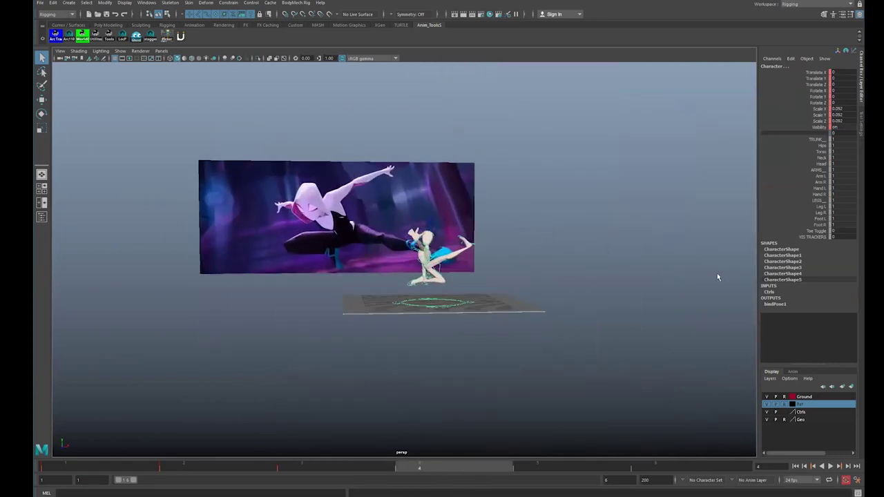
{"action": "right_click_drag", "start_coordinate": [717, 277], "coordinate": [555, 280], "text": "alt"}
{"action": "key", "text": "s"}
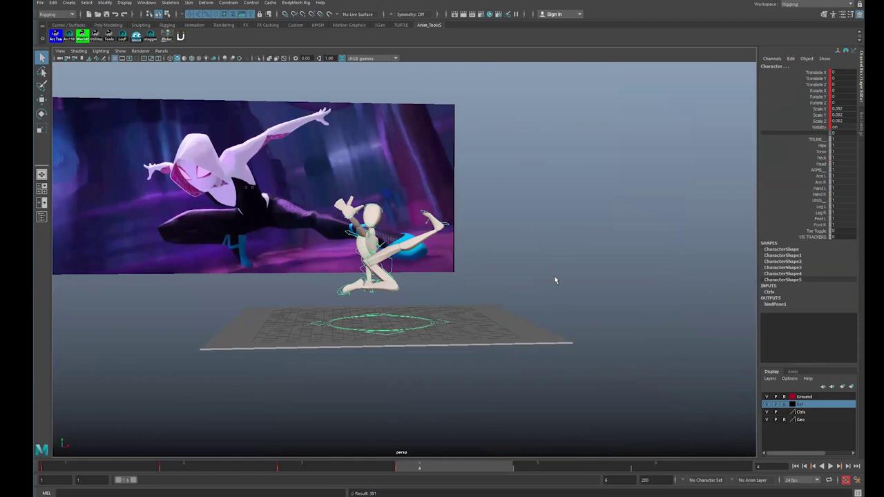
Step: Try rotating the Upper_Body control on frame 4 from the previous pose to match the fourth reference
{"action": "middle_click_drag", "start_coordinate": [444, 224], "coordinate": [483, 257], "text": "alt"}
{"action": "right_click_drag", "start_coordinate": [483, 257], "coordinate": [493, 285], "text": "alt"}
{"action": "left_click_drag", "start_coordinate": [507, 247], "coordinate": [452, 336], "text": "alt"}
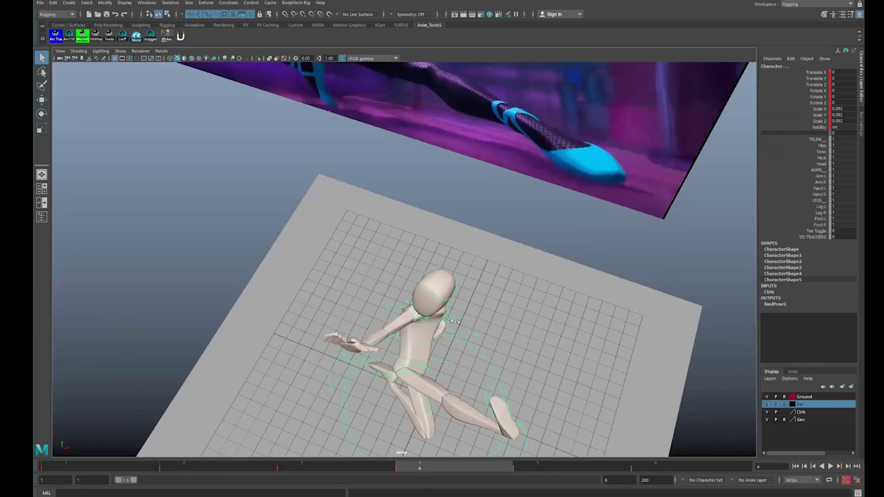
{"action": "left_click", "coordinate": [448, 330]}
{"action": "key", "text": "e"}
{"action": "left_click_drag", "start_coordinate": [417, 296], "coordinate": [497, 241]}
{"action": "key", "text": "q"}
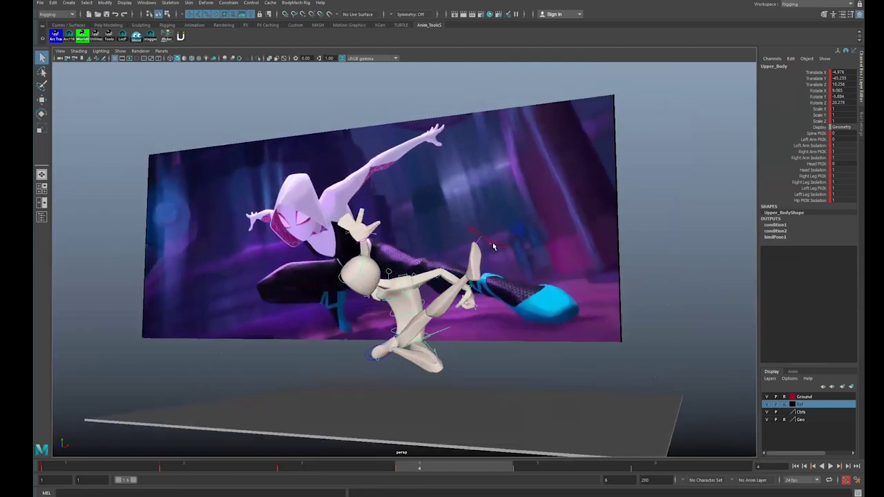
Step: Select all the rig controls and set their Translate and Rotate values to 0 on frame 4
{"action": "left_click", "coordinate": [494, 244]}
{"action": "left_click_drag", "start_coordinate": [641, 185], "coordinate": [448, 318], "text": "alt"}
{"action": "left_click_drag", "start_coordinate": [213, 142], "coordinate": [555, 402]}
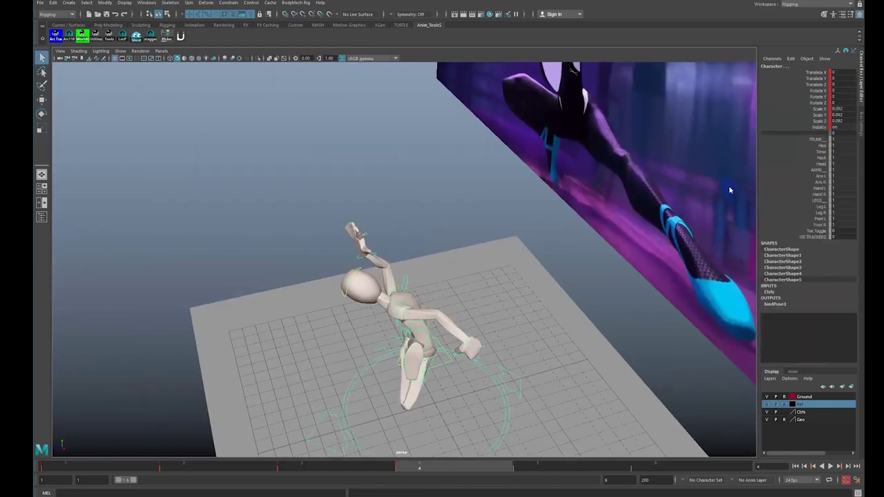
{"action": "left_click_drag", "start_coordinate": [843, 71], "coordinate": [842, 102]}
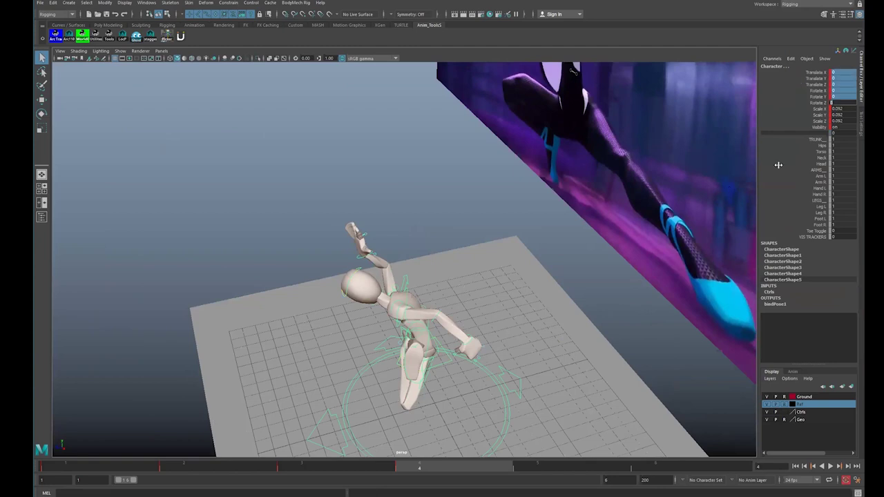
{"action": "type", "text": "0"}
{"action": "key", "text": "Return"}
Step: Lower the Upper_Body control into a crouch and tilt it forward to about Rotate X 34
{"action": "left_click_drag", "start_coordinate": [204, 217], "coordinate": [440, 244], "text": "alt"}
{"action": "left_click", "coordinate": [439, 245]}
{"action": "left_click", "coordinate": [441, 247]}
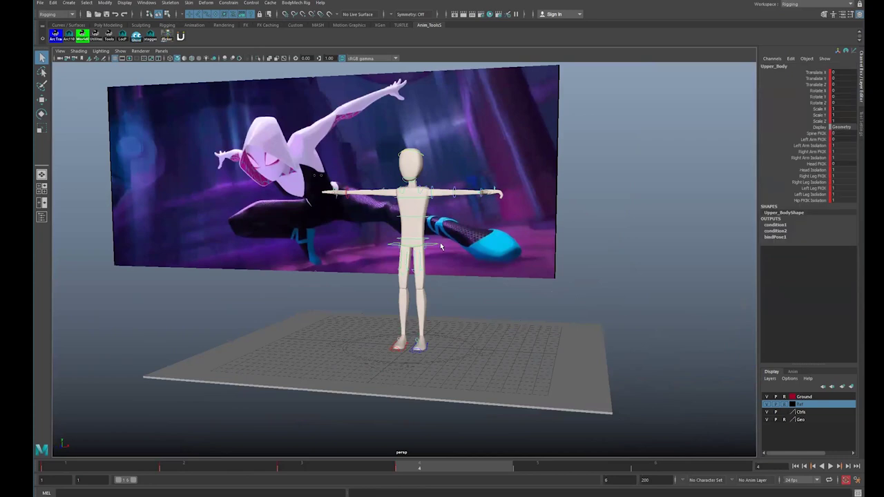
{"action": "left_click_drag", "start_coordinate": [397, 210], "coordinate": [480, 199], "text": "alt"}
{"action": "scroll", "coordinate": [413, 210], "scroll_direction": "up", "scroll_amount": 2}
{"action": "left_click", "coordinate": [408, 208]}
{"action": "left_click", "coordinate": [412, 215]}
{"action": "key", "text": "ctrl+z"}
{"action": "left_click", "coordinate": [415, 218]}
{"action": "key", "text": "q"}
{"action": "left_click_drag", "start_coordinate": [401, 214], "coordinate": [402, 284]}
{"action": "key", "text": "e"}
{"action": "scroll", "coordinate": [396, 261], "scroll_direction": "up", "scroll_amount": 2}
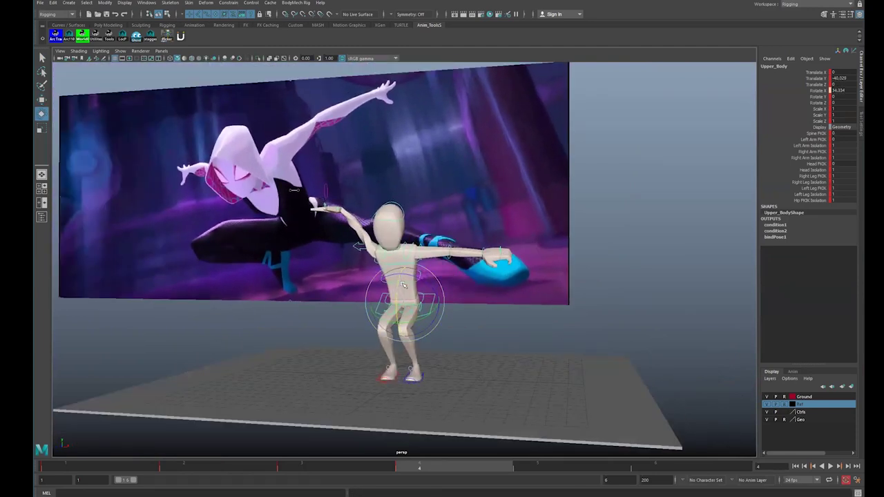
{"action": "key", "text": "q"}
Step: Move and rotate the left foot control outward so the left leg stretches to the side
{"action": "left_click", "coordinate": [428, 380]}
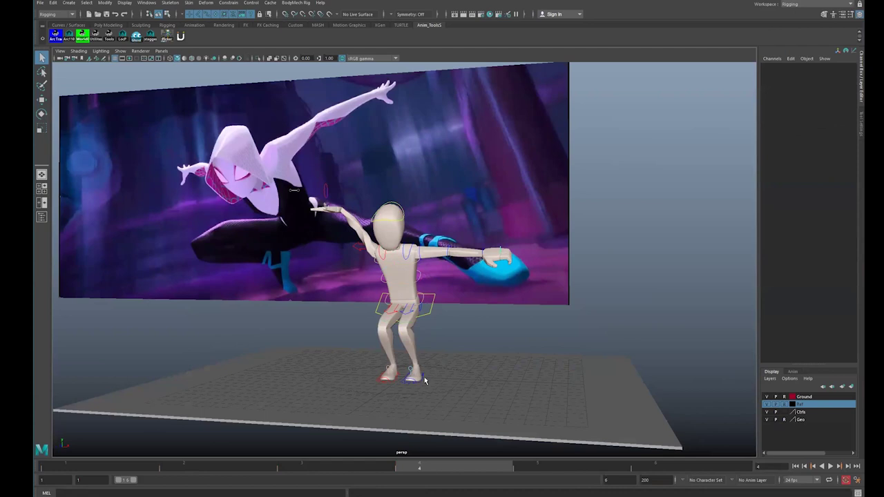
{"action": "left_click", "coordinate": [421, 380]}
{"action": "key", "text": "w"}
{"action": "left_click_drag", "start_coordinate": [426, 389], "coordinate": [494, 362], "text": "alt"}
{"action": "key", "text": "e"}
{"action": "left_click_drag", "start_coordinate": [550, 341], "coordinate": [449, 264]}
{"action": "left_click", "coordinate": [452, 312]}
{"action": "key", "text": "w"}
{"action": "key", "text": "q"}
Step: Fold the right leg with RightLeg_IK_Leg at about Translate -0.5, 4.2, 2.9 and Rotate 97.9, -36.2, 6.3
{"action": "left_click_drag", "start_coordinate": [373, 292], "coordinate": [454, 295], "text": "alt"}
{"action": "key", "text": "e"}
{"action": "key", "text": "w"}
{"action": "left_click_drag", "start_coordinate": [463, 263], "coordinate": [463, 252]}
{"action": "left_click_drag", "start_coordinate": [488, 287], "coordinate": [480, 288]}
{"action": "left_click_drag", "start_coordinate": [455, 259], "coordinate": [454, 250]}
{"action": "key", "text": "q"}
{"action": "right_click_drag", "start_coordinate": [452, 250], "coordinate": [414, 252], "text": "alt"}
{"action": "middle_click_drag", "start_coordinate": [469, 245], "coordinate": [482, 284], "text": "alt"}
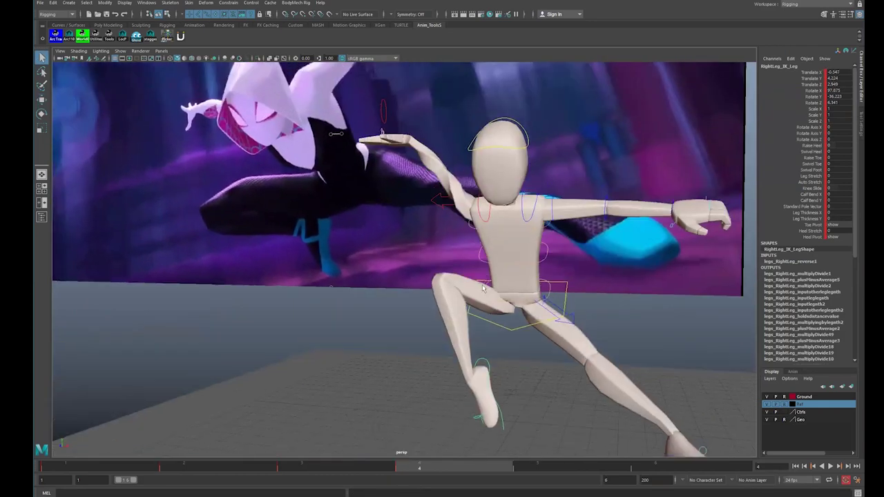
Step: Move the Upper_Body control to about X -6.3, Y -48 and Z 28.3 to deepen the crouch
{"action": "left_click", "coordinate": [564, 283]}
{"action": "left_click_drag", "start_coordinate": [566, 283], "coordinate": [543, 301], "text": "alt"}
{"action": "left_click_drag", "start_coordinate": [542, 301], "coordinate": [508, 335], "text": "alt"}
{"action": "key", "text": "q"}
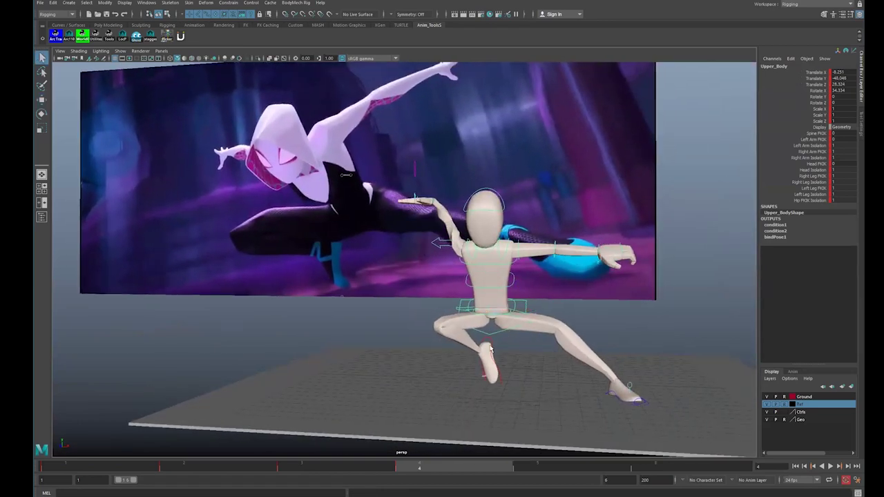
Step: Rotate RightLeg_IK_Leg to about X 97 and Y -45 to turn the folded right foot
{"action": "left_click", "coordinate": [489, 343]}
{"action": "left_click", "coordinate": [491, 364]}
{"action": "key", "text": "e"}
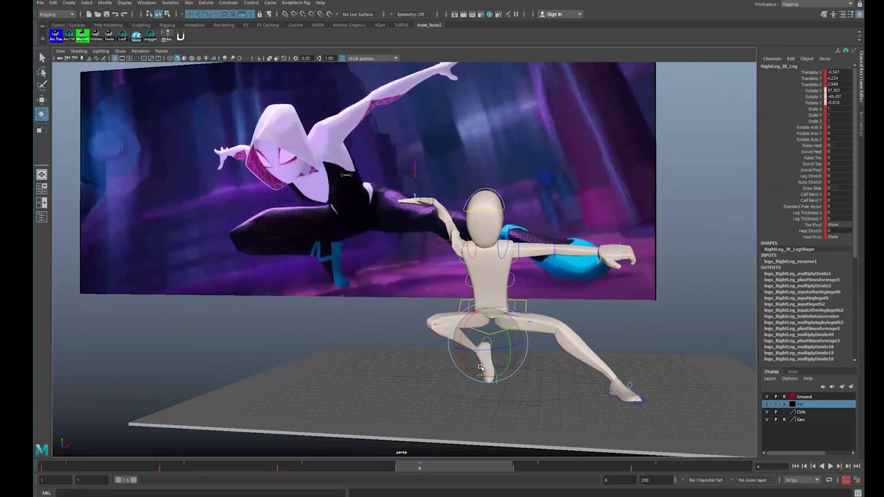
{"action": "left_click_drag", "start_coordinate": [482, 368], "coordinate": [485, 366]}
{"action": "key", "text": "q"}
Step: Rotate Spine_Middle_FK to about X -19.8 to arch the back of the crouching torso
{"action": "left_click_drag", "start_coordinate": [494, 355], "coordinate": [486, 291], "text": "alt"}
{"action": "left_click", "coordinate": [523, 304]}
{"action": "key", "text": "w"}
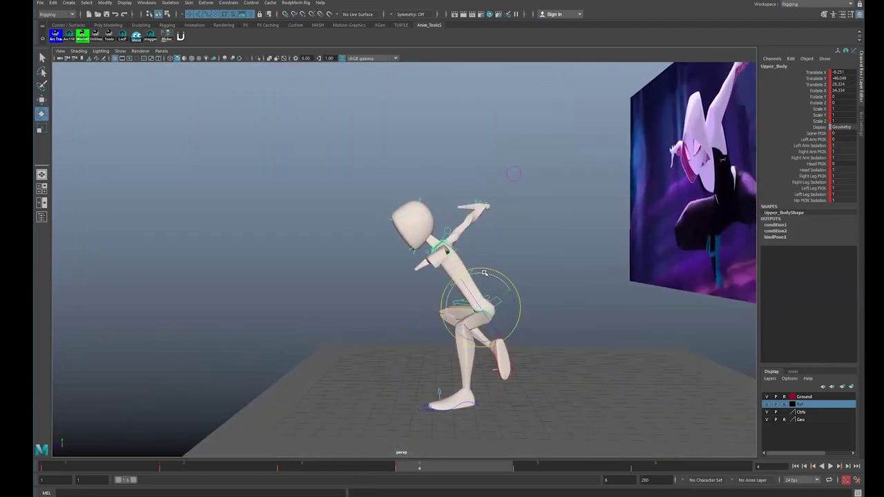
{"action": "left_click", "coordinate": [476, 278]}
{"action": "key", "text": "e"}
{"action": "left_click_drag", "start_coordinate": [484, 290], "coordinate": [473, 310]}
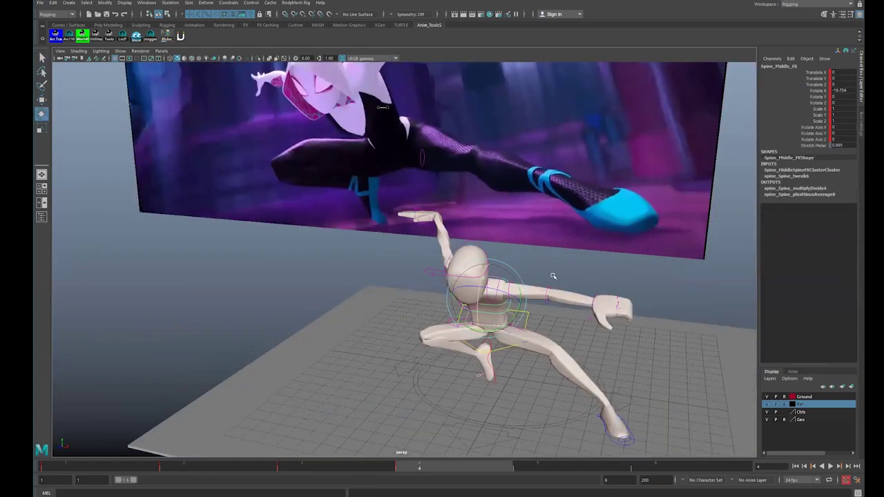
{"action": "left_click_drag", "start_coordinate": [553, 275], "coordinate": [379, 324], "text": "alt"}
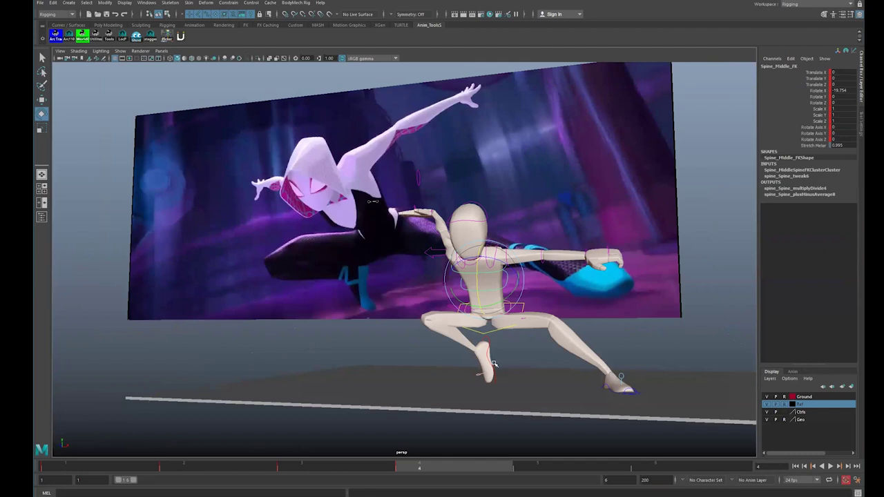
Step: Rotate the spine control at the waist to adjust the torso's lean
{"action": "left_click", "coordinate": [494, 364]}
{"action": "key", "text": "q"}
{"action": "right_click_drag", "start_coordinate": [433, 345], "coordinate": [465, 324], "text": "alt"}
{"action": "left_click_drag", "start_coordinate": [465, 324], "coordinate": [522, 301], "text": "alt"}
{"action": "left_click", "coordinate": [525, 298]}
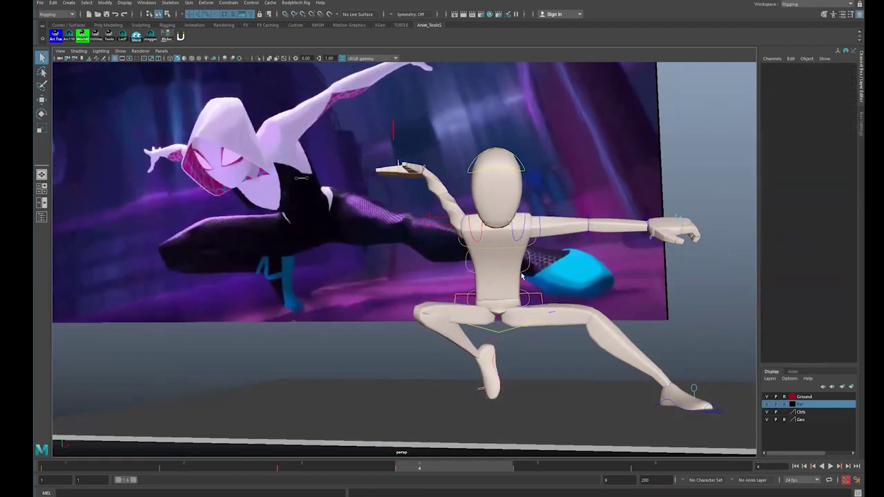
{"action": "left_click", "coordinate": [516, 268]}
{"action": "key", "text": "e"}
{"action": "left_click_drag", "start_coordinate": [495, 239], "coordinate": [574, 258]}
{"action": "key", "text": "q"}
Step: Rotate the left upper arm so the arm reaches up and outward, and undo the last forearm change
{"action": "left_click", "coordinate": [530, 276]}
{"action": "key", "text": "e"}
{"action": "key", "text": "q"}
{"action": "left_click", "coordinate": [579, 253]}
{"action": "key", "text": "e"}
{"action": "scroll", "coordinate": [488, 246], "scroll_direction": "down", "scroll_amount": 3}
{"action": "left_click_drag", "start_coordinate": [511, 257], "coordinate": [500, 238], "text": "alt"}
{"action": "middle_click_drag", "start_coordinate": [500, 238], "coordinate": [464, 362], "text": "alt"}
{"action": "key", "text": "ctrl+z"}
{"action": "left_click_drag", "start_coordinate": [543, 310], "coordinate": [492, 340], "text": "alt"}
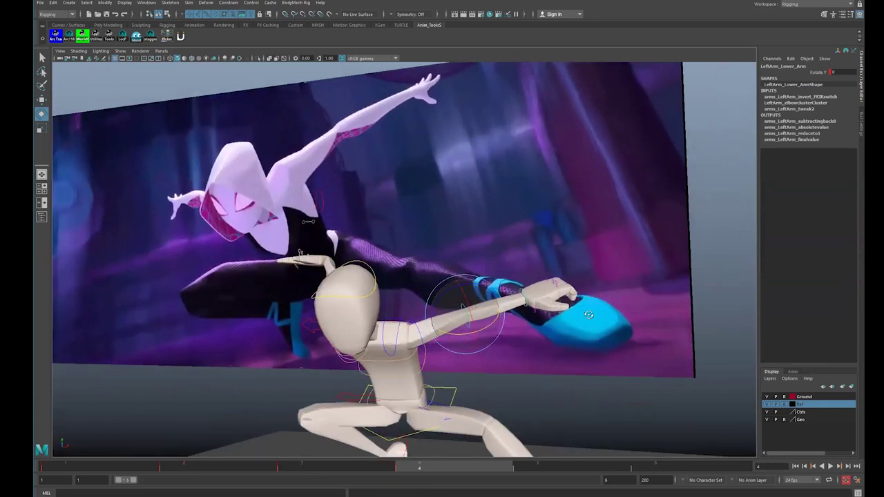
Step: Open the left hand by straightening the finger joints and setting the thumb's Middle Joint and Last Joint to 0
{"action": "key", "text": "q"}
{"action": "left_click", "coordinate": [447, 375]}
{"action": "key", "text": "e"}
{"action": "key", "text": "q"}
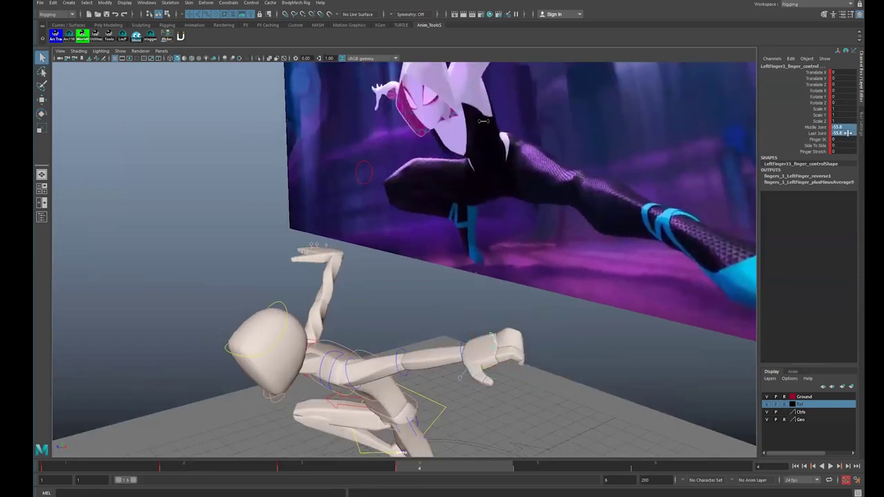
{"action": "middle_click_drag", "start_coordinate": [483, 121], "coordinate": [485, 121]}
{"action": "left_click_drag", "start_coordinate": [521, 389], "coordinate": [568, 372], "text": "alt"}
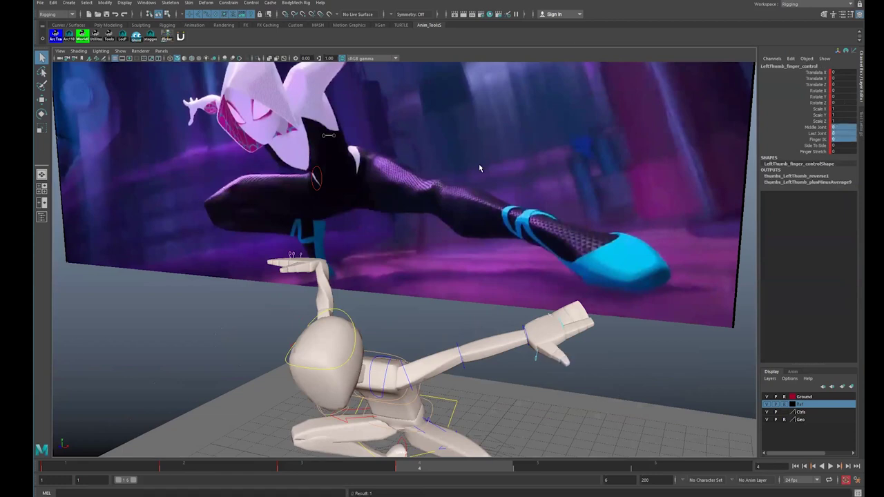
{"action": "left_click_drag", "start_coordinate": [517, 251], "coordinate": [551, 349], "text": "alt"}
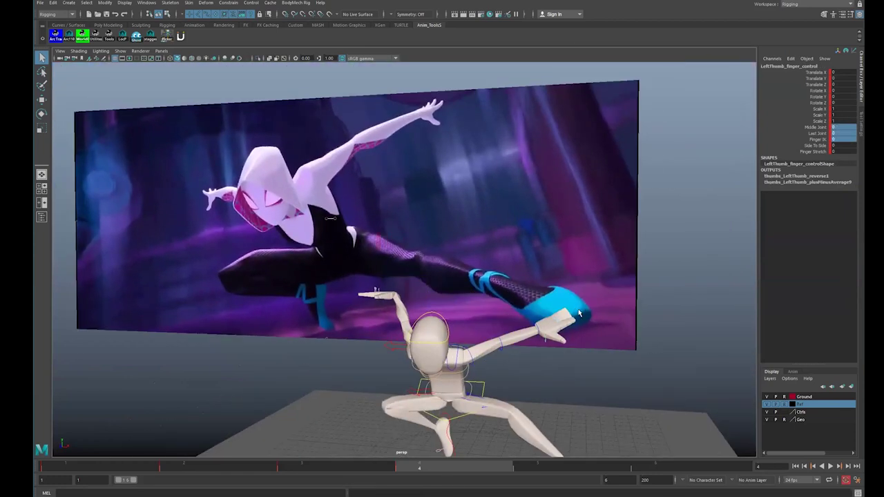
Step: Rotate the left thumb control to angle the thumb away from the palm
{"action": "left_click", "coordinate": [552, 348]}
{"action": "left_click", "coordinate": [552, 338]}
{"action": "key", "text": "e"}
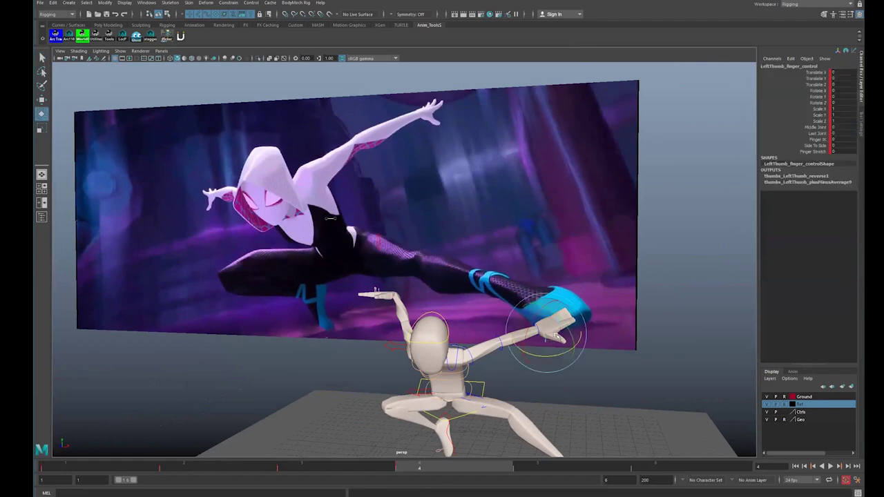
{"action": "left_click", "coordinate": [559, 321]}
{"action": "left_click_drag", "start_coordinate": [559, 321], "coordinate": [442, 349], "text": "alt"}
{"action": "key", "text": "q"}
Step: Rotate the individual left finger controls to fan the fingers of the outstretched left hand
{"action": "left_click", "coordinate": [564, 329]}
{"action": "key", "text": "e"}
{"action": "key", "text": "q"}
{"action": "key", "text": "e"}
{"action": "key", "text": "q"}
{"action": "left_click", "coordinate": [585, 342]}
{"action": "key", "text": "e"}
{"action": "key", "text": "q"}
{"action": "left_click", "coordinate": [506, 349]}
{"action": "key", "text": "e"}
{"action": "key", "text": "q"}
{"action": "left_click", "coordinate": [444, 339]}
{"action": "key", "text": "w"}
{"action": "key", "text": "ctrl+z"}
{"action": "key", "text": "ctrl+z"}
{"action": "left_click", "coordinate": [452, 328]}
{"action": "left_click", "coordinate": [442, 335]}
{"action": "key", "text": "w"}
{"action": "left_click_drag", "start_coordinate": [440, 310], "coordinate": [441, 317]}
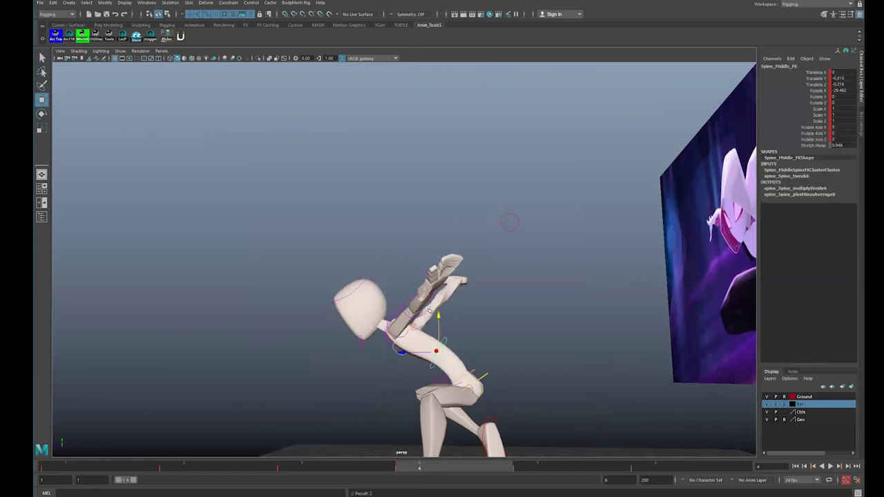
{"action": "key", "text": "ctrl+z"}
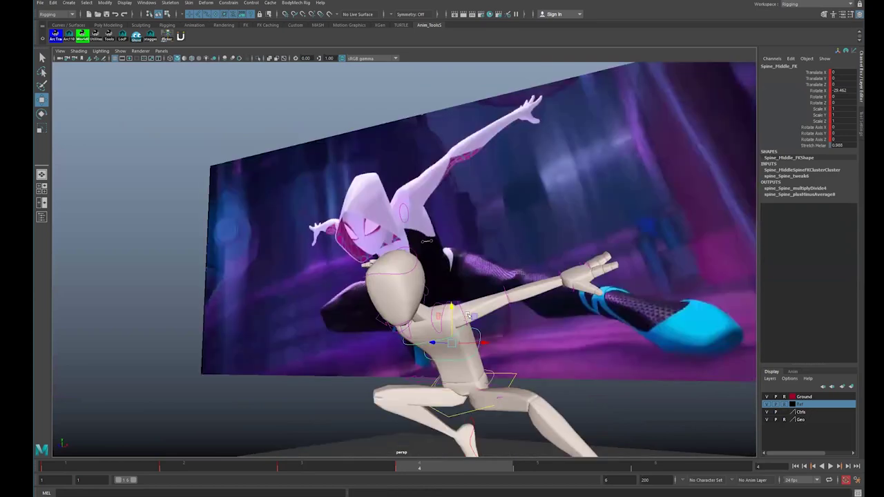
Step: Lower the RightArm_Arm_IK control to about Y 12.9 so the right arm extends level behind the torso
{"action": "scroll", "coordinate": [468, 292], "scroll_direction": "up", "scroll_amount": 3}
{"action": "left_click", "coordinate": [469, 292]}
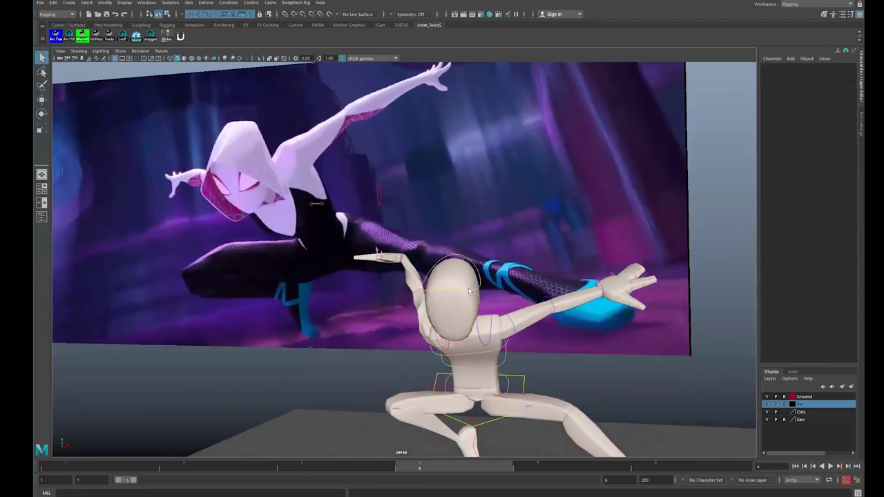
{"action": "left_click_drag", "start_coordinate": [384, 324], "coordinate": [531, 333], "text": "alt"}
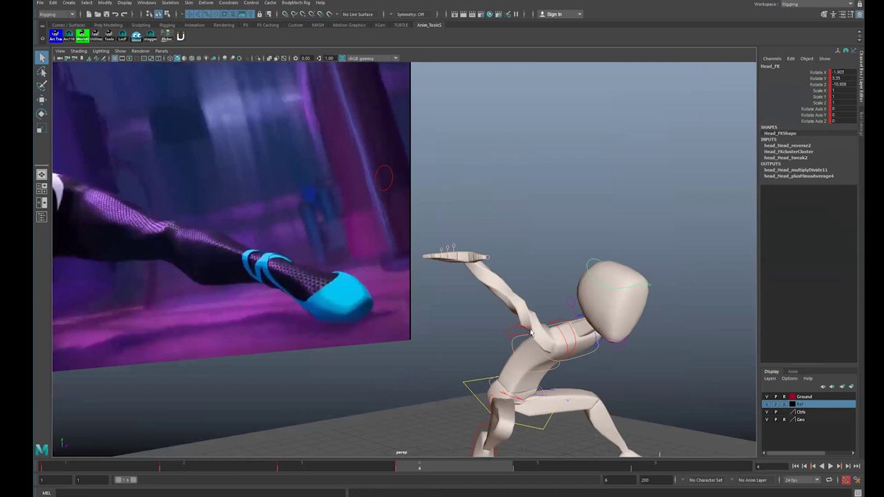
{"action": "left_click", "coordinate": [390, 178]}
{"action": "key", "text": "w"}
{"action": "left_click_drag", "start_coordinate": [384, 140], "coordinate": [384, 297]}
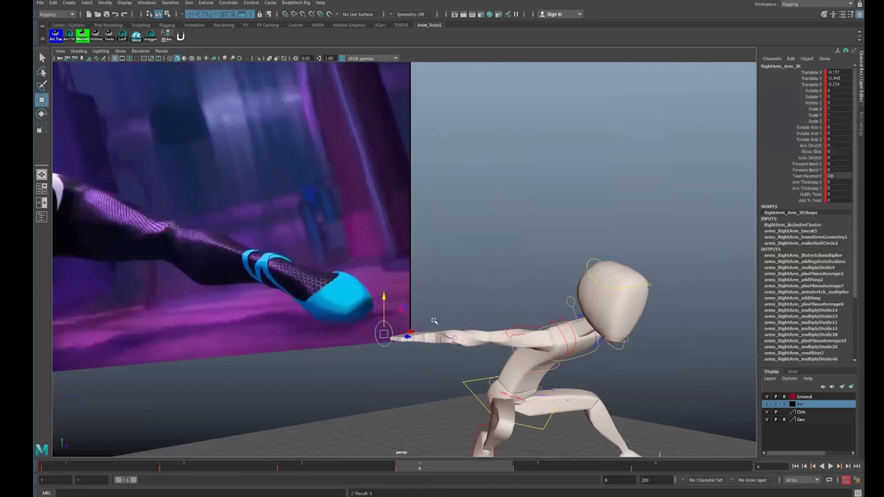
Step: Reposition RightArm_Arm_IK to about Y 10.8 and Z -7.6 so the right arm stretches out to the side
{"action": "left_click_drag", "start_coordinate": [394, 335], "coordinate": [451, 328], "text": "alt"}
{"action": "left_click_drag", "start_coordinate": [504, 314], "coordinate": [418, 275], "text": "alt"}
{"action": "left_click", "coordinate": [438, 332]}
{"action": "key", "text": "ctrl+z"}
{"action": "left_click", "coordinate": [413, 297]}
{"action": "key", "text": "ctrl+z"}
{"action": "left_click_drag", "start_coordinate": [456, 310], "coordinate": [411, 306]}
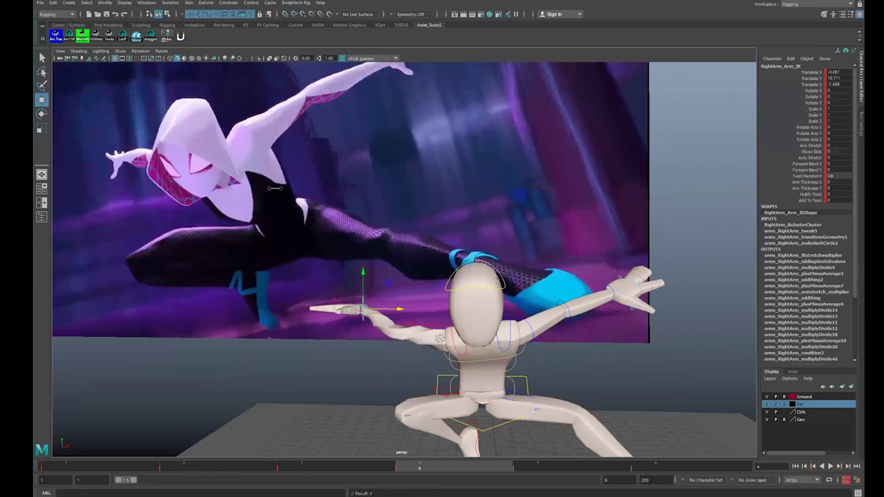
Step: Rotate the RightArm_Arm_Pole_Vector control to reorient the right elbow
{"action": "left_click_drag", "start_coordinate": [440, 338], "coordinate": [503, 351], "text": "alt"}
{"action": "key", "text": "e"}
{"action": "left_click", "coordinate": [500, 343]}
{"action": "left_click", "coordinate": [495, 344]}
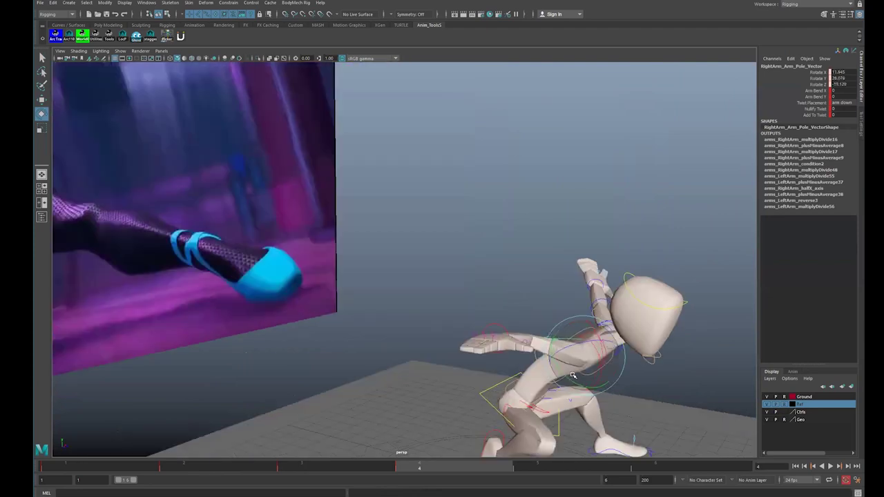
{"action": "left_click_drag", "start_coordinate": [598, 355], "coordinate": [580, 384]}
{"action": "left_click_drag", "start_coordinate": [594, 376], "coordinate": [502, 357], "text": "alt"}
Step: Rotate the RightArm_Shoulder control to about Y 30.3 to follow the outstretched right arm
{"action": "key", "text": "q"}
{"action": "left_click", "coordinate": [550, 384]}
{"action": "key", "text": "e"}
{"action": "left_click", "coordinate": [551, 384]}
{"action": "key", "text": "q"}
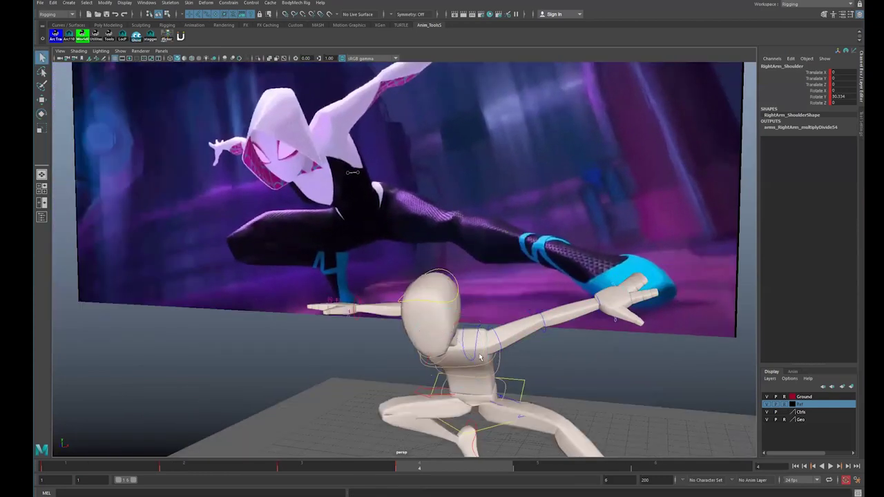
Step: Rotate the LeftArm_Shoulder control to about Y 23.8 to follow the raised left arm
{"action": "left_click", "coordinate": [480, 358]}
{"action": "left_click", "coordinate": [477, 357]}
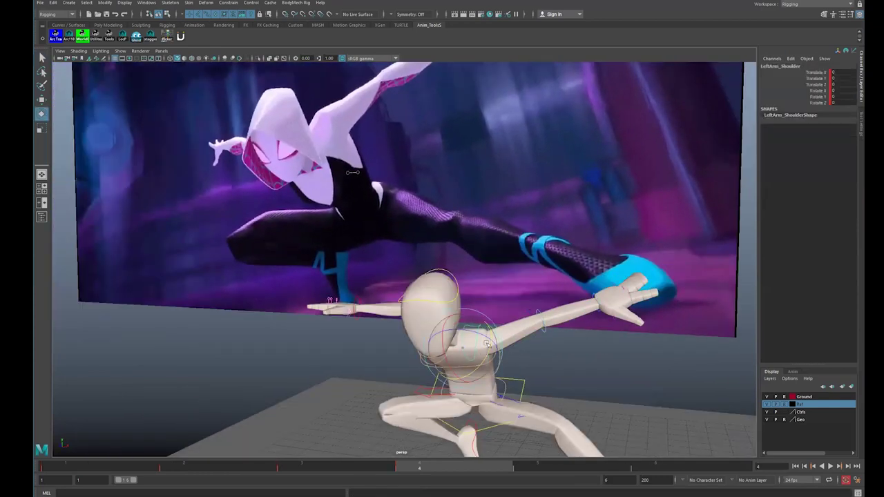
{"action": "left_click_drag", "start_coordinate": [479, 352], "coordinate": [486, 342]}
{"action": "left_click_drag", "start_coordinate": [502, 260], "coordinate": [651, 405], "text": "alt"}
Step: Rotate the right foot's IK control to angle the foot under the bent leg
{"action": "key", "text": "q"}
{"action": "left_click", "coordinate": [591, 409]}
{"action": "left_click", "coordinate": [596, 408]}
{"action": "key", "text": "w"}
{"action": "key", "text": "e"}
{"action": "left_click_drag", "start_coordinate": [596, 378], "coordinate": [506, 337]}
{"action": "left_click", "coordinate": [435, 382]}
{"action": "left_click", "coordinate": [438, 383]}
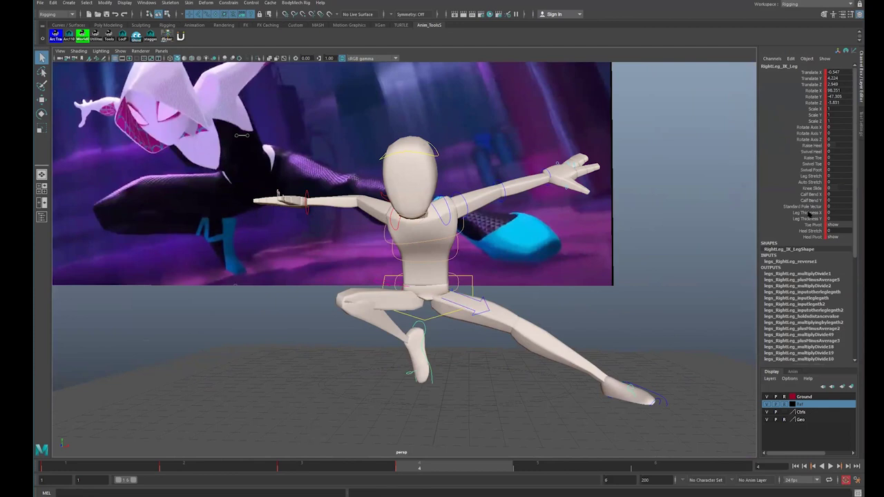
Step: Adjust Raise Toe on RightLeg_IK_Leg and refine the right foot's rotation
{"action": "left_click", "coordinate": [812, 158]}
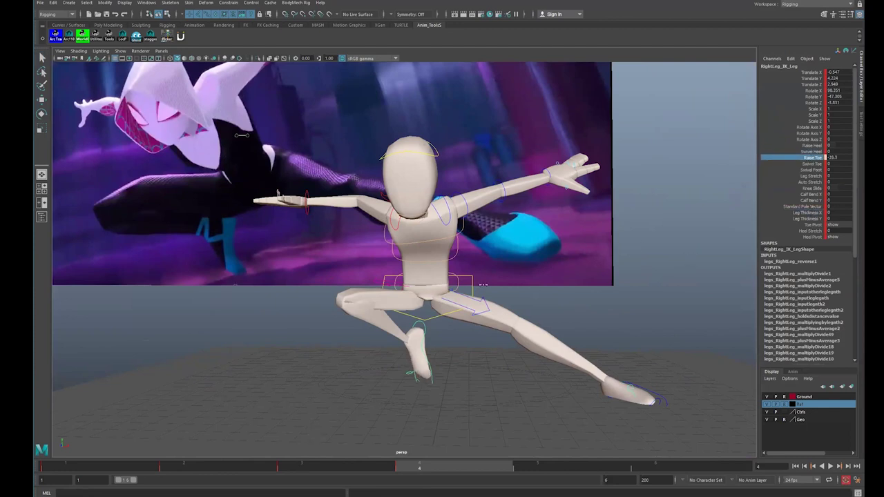
{"action": "key", "text": "e"}
{"action": "left_click_drag", "start_coordinate": [429, 344], "coordinate": [420, 329]}
{"action": "key", "text": "w"}
{"action": "key", "text": "w"}
Step: Rotate the Upper_Body control to about X 34.4, Y 2.8, Z 11.8 so the body leans toward the bent leg
{"action": "left_click", "coordinate": [473, 290]}
{"action": "key", "text": "e"}
{"action": "left_click_drag", "start_coordinate": [470, 290], "coordinate": [435, 290]}
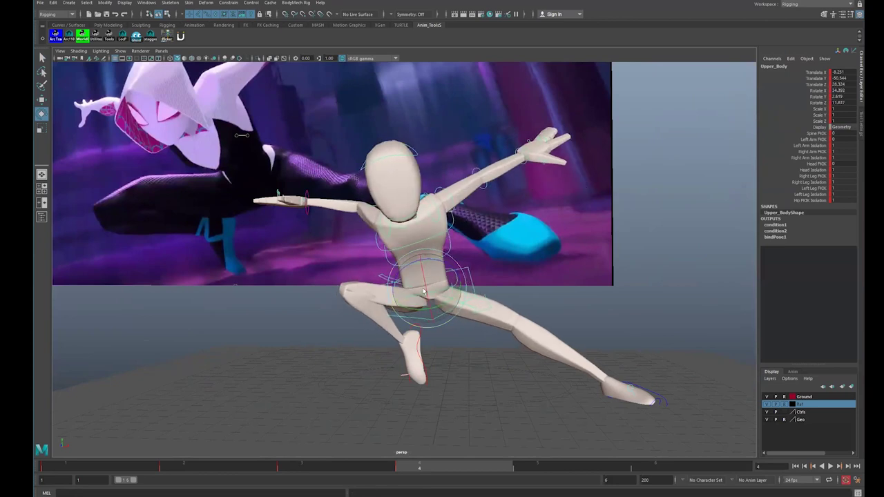
{"action": "key", "text": "q"}
Step: Move the LeftLeg_IK_Leg control to about X 10.5, Y 0.4, Z 6.3 to extend the left leg outward
{"action": "left_click", "coordinate": [655, 393]}
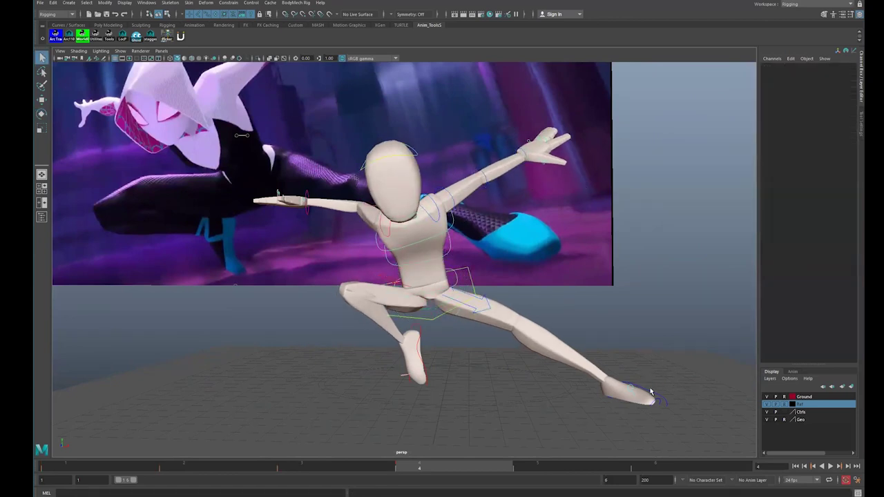
{"action": "left_click", "coordinate": [649, 389]}
{"action": "left_click_drag", "start_coordinate": [609, 392], "coordinate": [615, 387]}
{"action": "key", "text": "q"}
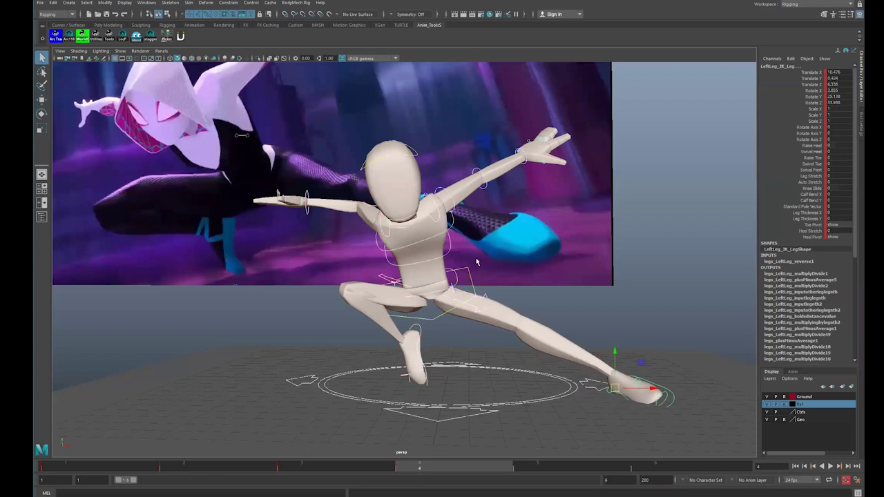
Step: Rotate the spine controls at the chest and mid-torso to bend the torso toward the bent leg
{"action": "left_click", "coordinate": [448, 256]}
{"action": "key", "text": "e"}
{"action": "left_click_drag", "start_coordinate": [445, 250], "coordinate": [545, 173]}
{"action": "key", "text": "q"}
{"action": "left_click", "coordinate": [424, 252]}
{"action": "key", "text": "e"}
{"action": "key", "text": "q"}
Step: Rotate the Head_Neck and head controls to lean the head toward the bent leg
{"action": "left_click", "coordinate": [339, 228]}
{"action": "key", "text": "e"}
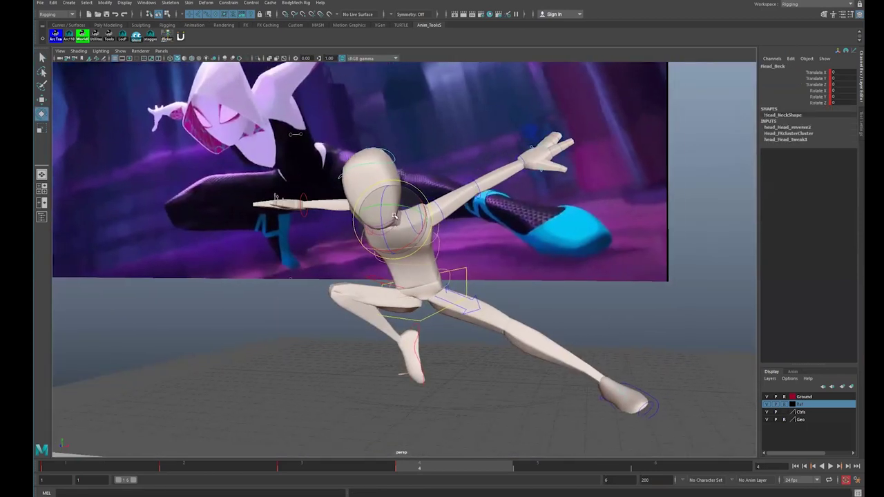
{"action": "left_click_drag", "start_coordinate": [414, 220], "coordinate": [504, 324]}
{"action": "key", "text": "q"}
{"action": "left_click", "coordinate": [493, 283]}
{"action": "left_click", "coordinate": [499, 291]}
{"action": "key", "text": "e"}
{"action": "key", "text": "q"}
Step: Refine the rotation of the controls around the neck and left shoulder
{"action": "left_click", "coordinate": [507, 314]}
{"action": "left_click", "coordinate": [509, 311]}
{"action": "key", "text": "e"}
{"action": "key", "text": "q"}
{"action": "left_click", "coordinate": [573, 324]}
{"action": "key", "text": "e"}
{"action": "left_click_drag", "start_coordinate": [563, 325], "coordinate": [486, 298], "text": "alt"}
{"action": "key", "text": "q"}
Step: Rotate the right hand's IK control to show the open palm and move it to about Y 9.0, Z -7.6
{"action": "middle_click_drag", "start_coordinate": [486, 294], "coordinate": [444, 331], "text": "alt"}
{"action": "left_click_drag", "start_coordinate": [444, 330], "coordinate": [509, 331], "text": "alt"}
{"action": "left_click", "coordinate": [376, 261]}
{"action": "left_click", "coordinate": [375, 266]}
{"action": "key", "text": "e"}
{"action": "key", "text": "w"}
Step: Rotate Head_FK to about X 13.1, Y -16.4, Z -26.1 to turn and tilt the head
{"action": "left_click", "coordinate": [508, 295]}
{"action": "key", "text": "e"}
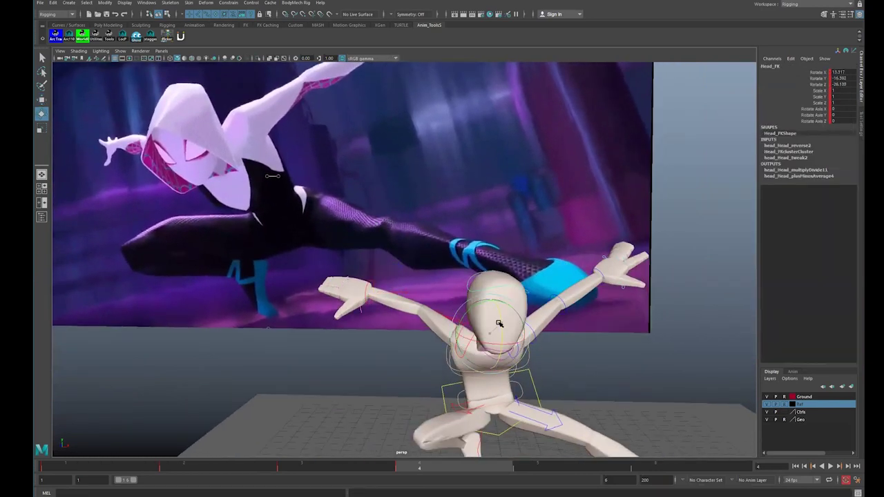
{"action": "key", "text": "q"}
Step: Rotate the right hand's finger controls one by one to spread the fingers apart
{"action": "left_click", "coordinate": [369, 282]}
{"action": "left_click", "coordinate": [352, 279]}
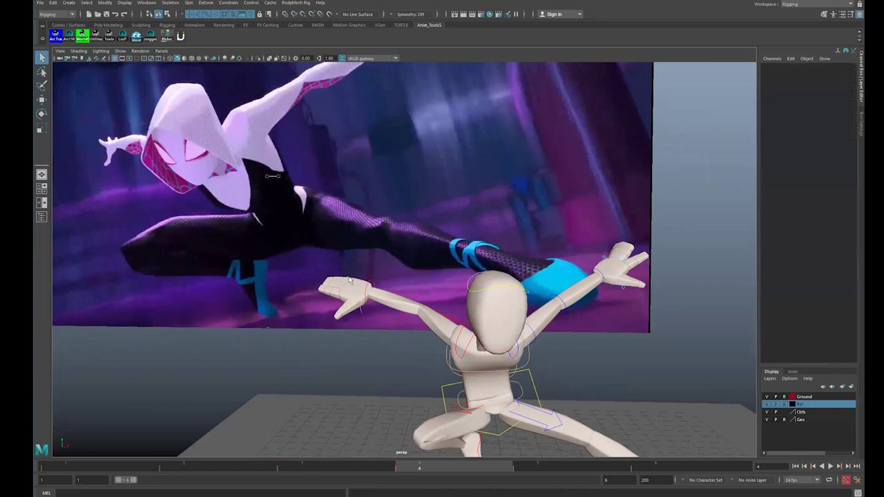
{"action": "left_click", "coordinate": [348, 280]}
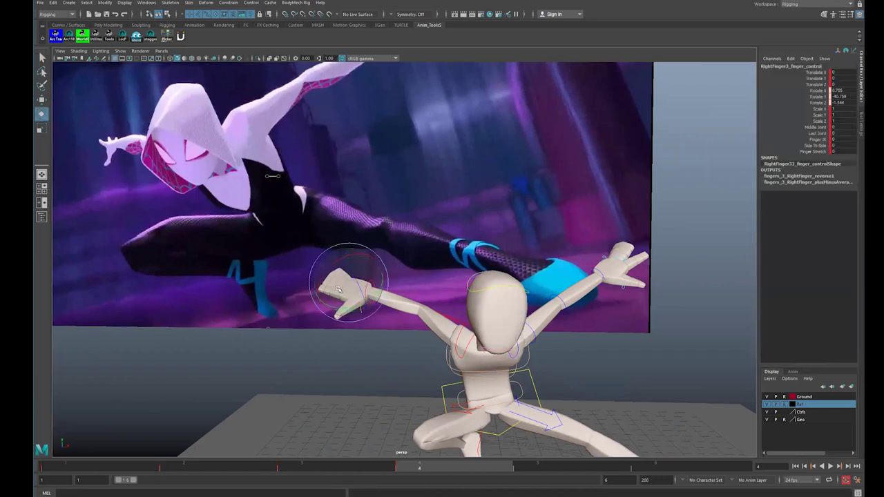
{"action": "key", "text": "q"}
{"action": "left_click", "coordinate": [343, 286]}
{"action": "key", "text": "e"}
{"action": "left_click_drag", "start_coordinate": [337, 274], "coordinate": [334, 301]}
{"action": "key", "text": "q"}
{"action": "left_click", "coordinate": [343, 298]}
{"action": "key", "text": "e"}
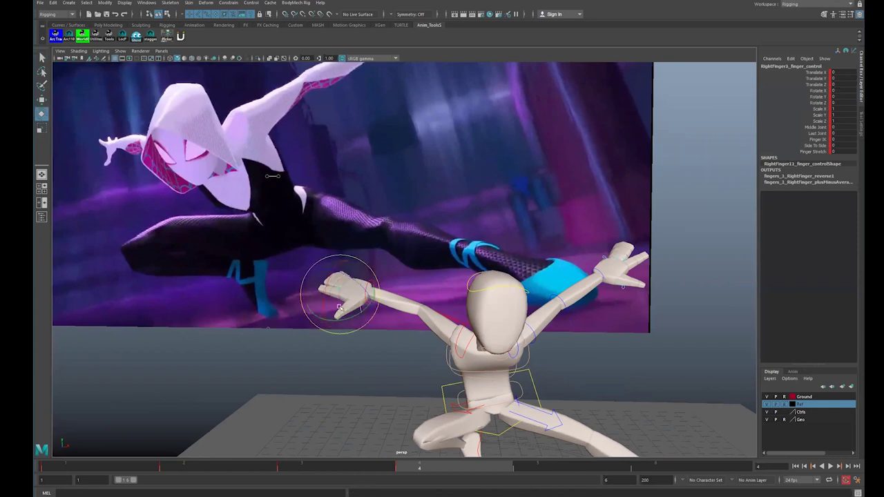
Step: Rotate RightArm_Arm_IK to about Y 27.2 and Z 17.2 to tilt the right hand upward at the wrist
{"action": "key", "text": "q"}
{"action": "left_click", "coordinate": [370, 284]}
{"action": "key", "text": "e"}
{"action": "left_click_drag", "start_coordinate": [352, 301], "coordinate": [380, 297]}
{"action": "key", "text": "q"}
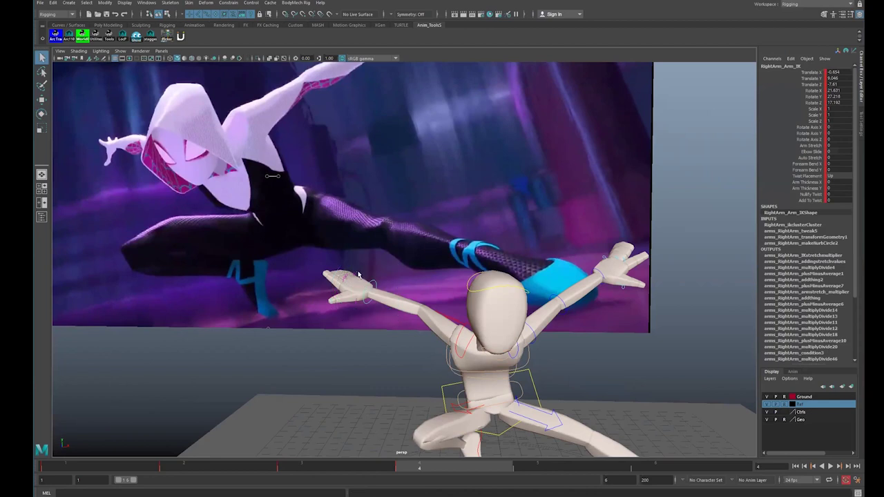
Step: Refine the right finger rotations, setting RightFinger2 to about X -8.3, Y -13.4, Z 13.4
{"action": "left_click", "coordinate": [358, 275]}
{"action": "key", "text": "e"}
{"action": "left_click", "coordinate": [352, 294]}
{"action": "mouse_move", "coordinate": [363, 283]}
{"action": "left_mouse_down"}
{"action": "mouse_move", "coordinate": [349, 278]}
{"action": "mouse_move", "coordinate": [365, 278]}
{"action": "mouse_move", "coordinate": [352, 287]}
{"action": "left_mouse_up"}
{"action": "key", "text": "q"}
{"action": "key", "text": "e"}
{"action": "key", "text": "q"}
{"action": "key", "text": "e"}
{"action": "key", "text": "q"}
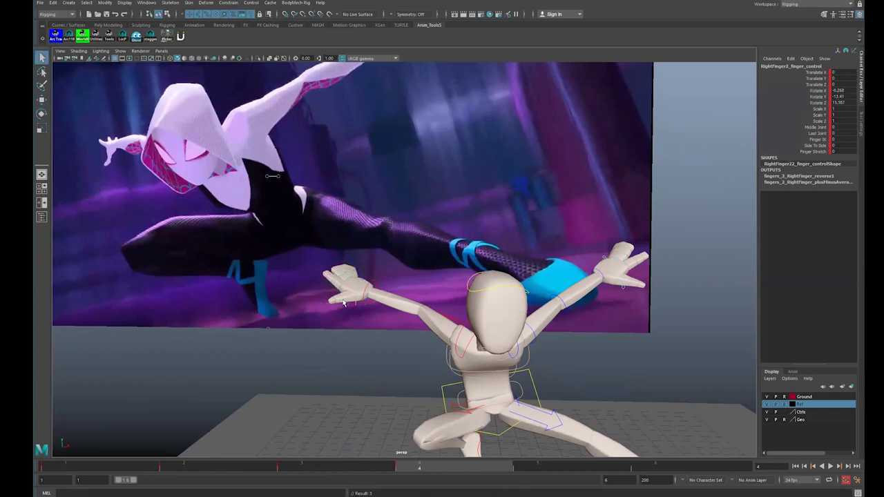
Step: Rotate the right thumb to about X 13.0, Y -31.0, Z 11.7 and set its Middle Joint and Last Joint to 10.8
{"action": "key", "text": "e"}
{"action": "left_click_drag", "start_coordinate": [360, 302], "coordinate": [363, 295]}
{"action": "key", "text": "q"}
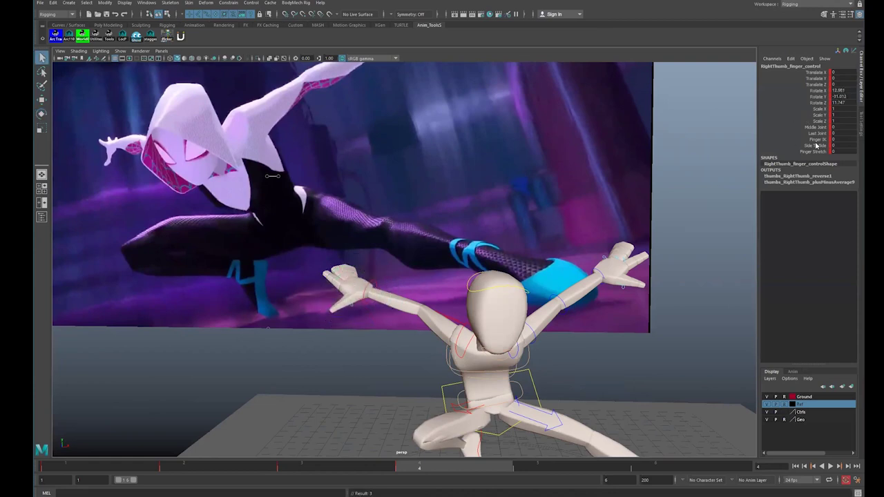
{"action": "left_click_drag", "start_coordinate": [813, 129], "coordinate": [809, 136]}
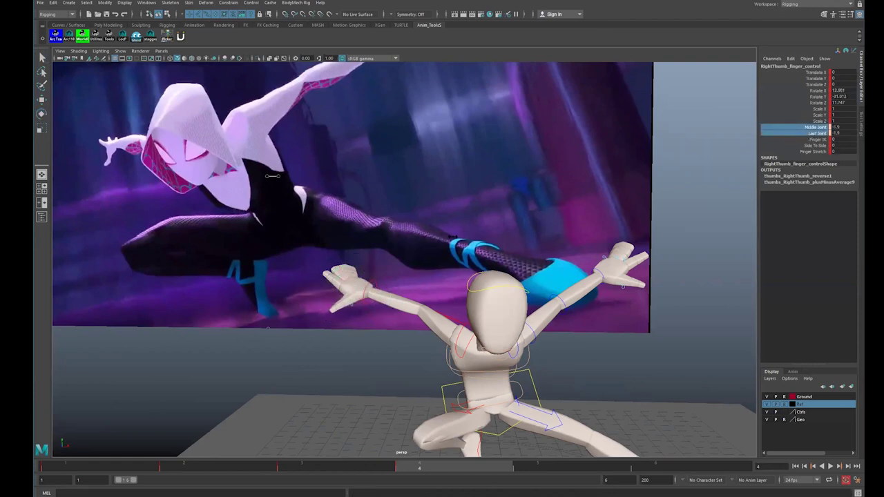
{"action": "left_click_drag", "start_coordinate": [560, 228], "coordinate": [417, 308], "text": "alt"}
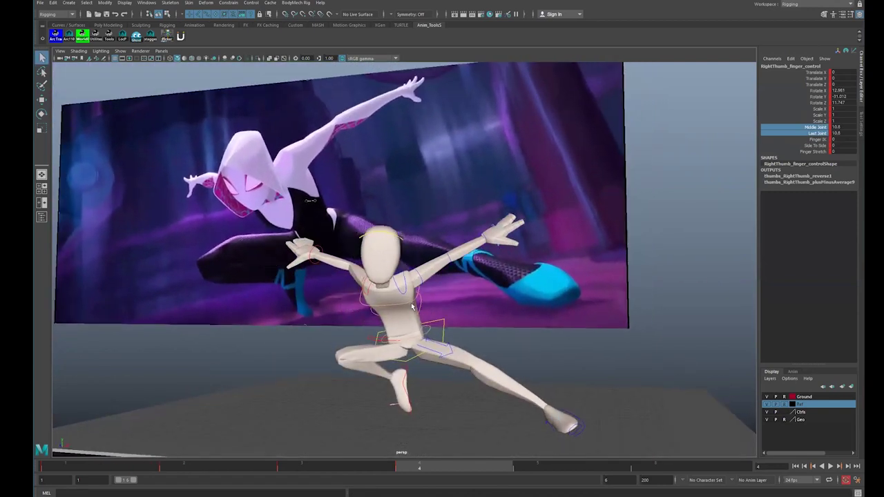
Step: Rotate Spine_Middle_FK to about X -30.2, Y -11.9, Z -1.7 to twist and bend the torso further
{"action": "left_click", "coordinate": [412, 306]}
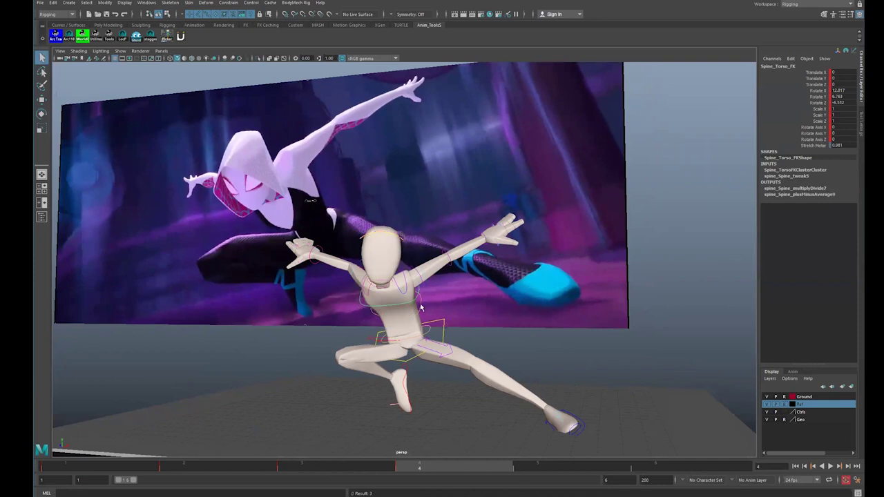
{"action": "key", "text": "e"}
{"action": "left_click_drag", "start_coordinate": [421, 294], "coordinate": [414, 294]}
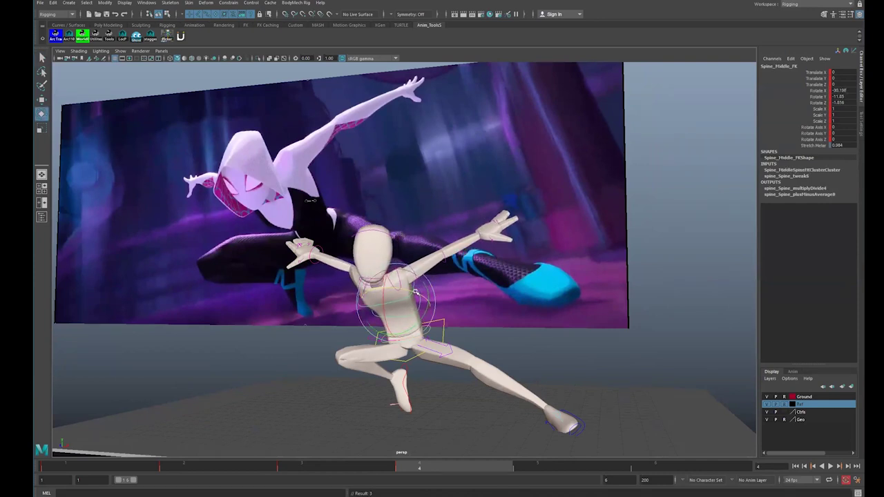
{"action": "key", "text": "q"}
Step: Rotate the LeftArm_Shoulder control to readjust the left arm after the torso bend
{"action": "left_click", "coordinate": [414, 296]}
{"action": "key", "text": "e"}
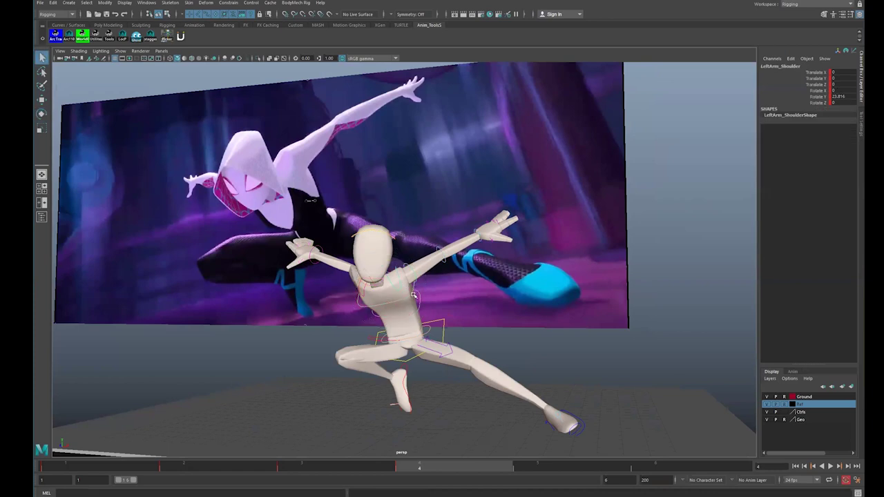
{"action": "left_click_drag", "start_coordinate": [406, 274], "coordinate": [373, 257]}
{"action": "key", "text": "q"}
Step: Adjust the left upper arm's rotation and rotate Head_FK to about X -3.9, Y -10.6, Z -26.2
{"action": "left_click", "coordinate": [408, 283]}
{"action": "key", "text": "e"}
{"action": "key", "text": "q"}
{"action": "left_click", "coordinate": [390, 243]}
{"action": "key", "text": "e"}
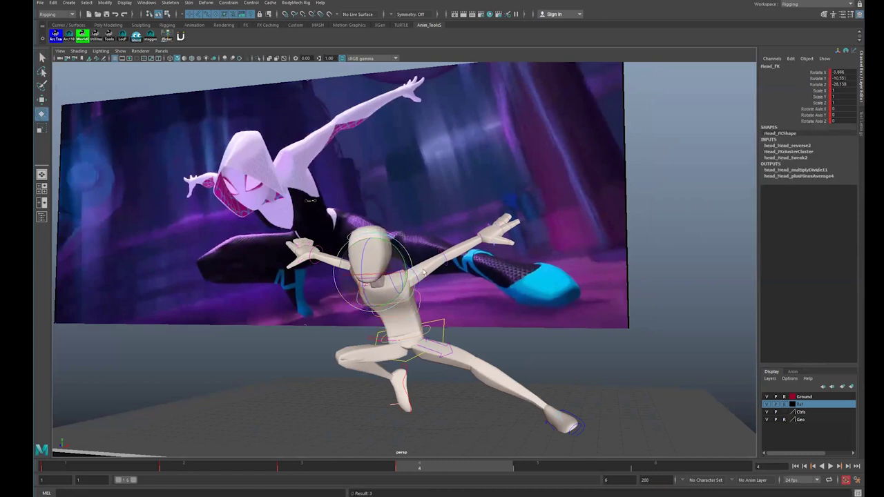
Step: Move the LeftLeg_IK_Leg control to about X 9.4, Y 0.4, Z 10.1 to bring the extended left foot forward
{"action": "left_click_drag", "start_coordinate": [487, 311], "coordinate": [615, 416], "text": "alt"}
{"action": "left_click", "coordinate": [295, 429]}
{"action": "key", "text": "w"}
{"action": "left_click_drag", "start_coordinate": [525, 419], "coordinate": [481, 387], "text": "alt"}
{"action": "middle_click_drag", "start_coordinate": [481, 386], "coordinate": [555, 346], "text": "alt"}
{"action": "left_click_drag", "start_coordinate": [481, 396], "coordinate": [446, 400]}
{"action": "left_click_drag", "start_coordinate": [509, 409], "coordinate": [654, 424], "text": "alt"}
Step: Select all the rig controls, key the finished pose at frame 4, and go to frame 5
{"action": "key", "text": "s"}
{"action": "left_click_drag", "start_coordinate": [596, 423], "coordinate": [418, 413], "text": "alt"}
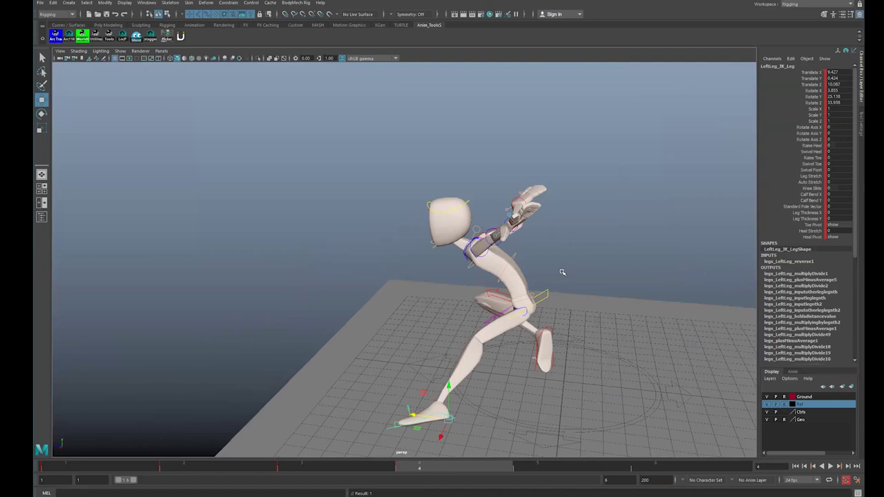
{"action": "left_click_drag", "start_coordinate": [279, 127], "coordinate": [610, 435]}
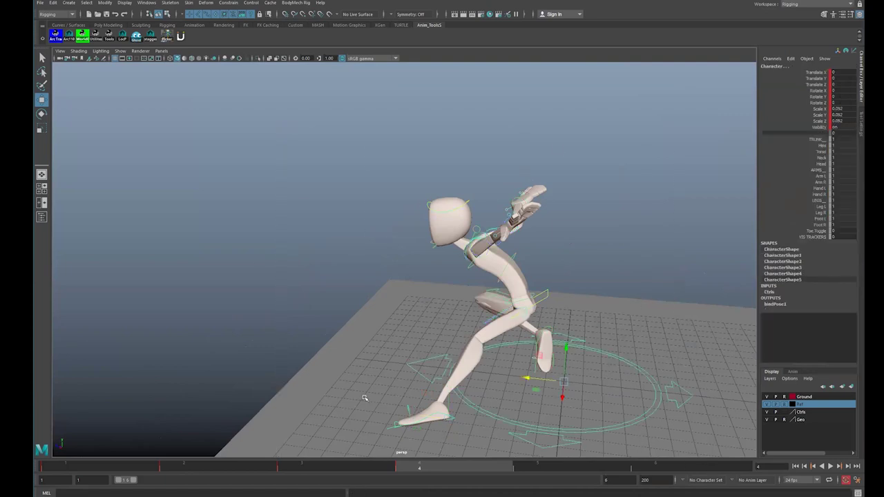
{"action": "left_click", "coordinate": [578, 470]}
Step: Try raising the Upper_Body control to about Y -21.4 to lift the character out of the previous lunge
{"action": "right_click_drag", "start_coordinate": [617, 404], "coordinate": [430, 375], "text": "alt"}
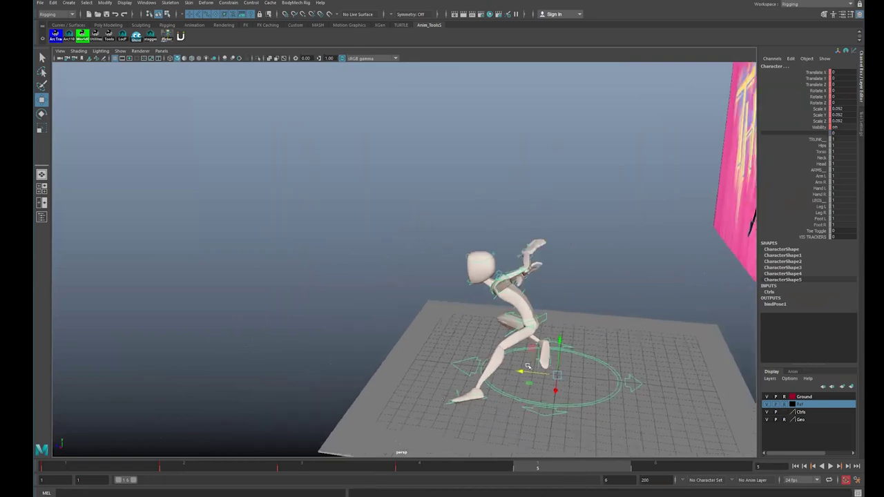
{"action": "middle_click_drag", "start_coordinate": [622, 359], "coordinate": [471, 381], "text": "alt"}
{"action": "left_click_drag", "start_coordinate": [471, 380], "coordinate": [399, 167], "text": "alt"}
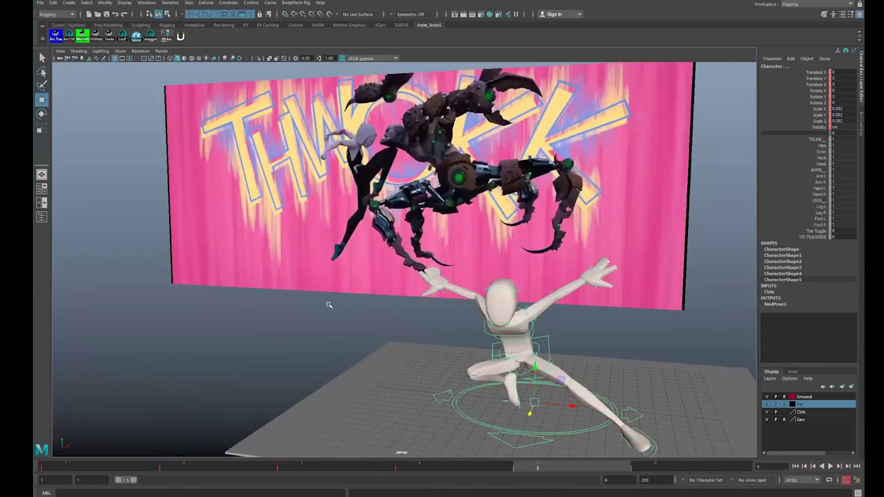
{"action": "middle_click_drag", "start_coordinate": [555, 329], "coordinate": [539, 318], "text": "alt"}
{"action": "left_click_drag", "start_coordinate": [539, 317], "coordinate": [566, 339], "text": "alt"}
{"action": "key", "text": "q"}
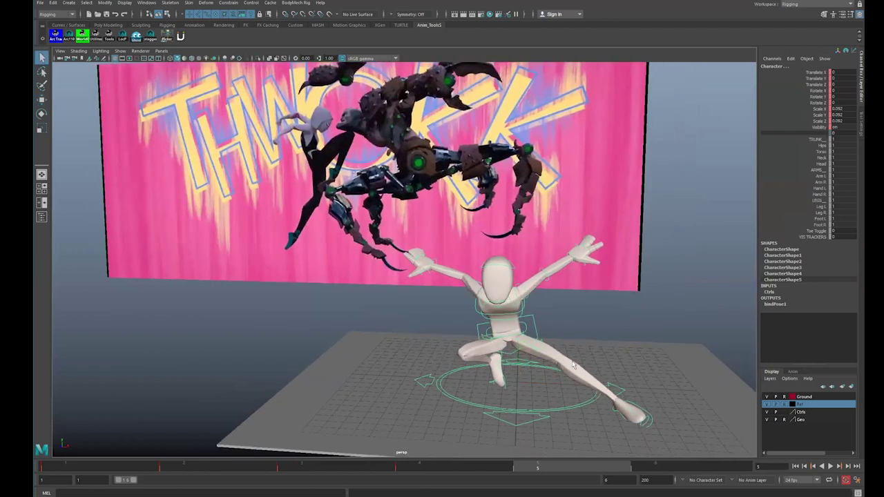
{"action": "left_click", "coordinate": [573, 362]}
{"action": "left_click", "coordinate": [539, 332]}
{"action": "left_click_drag", "start_coordinate": [506, 295], "coordinate": [509, 253]}
{"action": "middle_click_drag", "start_coordinate": [538, 188], "coordinate": [504, 163], "text": "alt"}
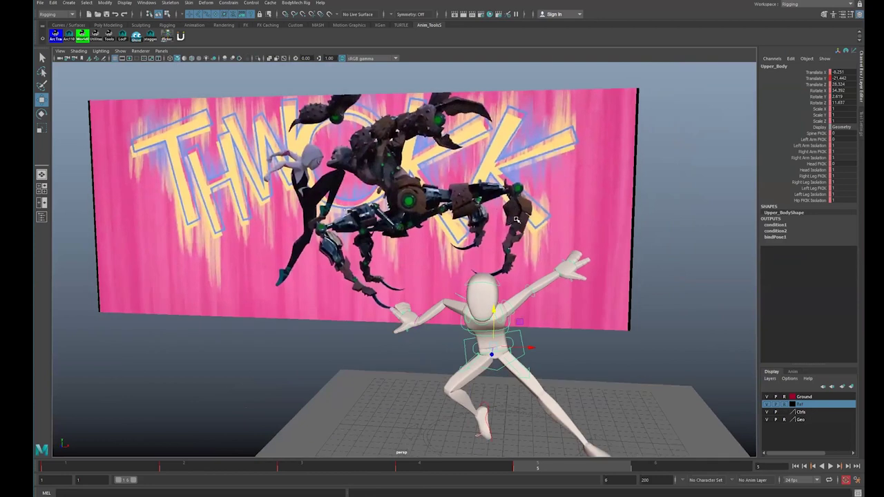
{"action": "right_click_drag", "start_coordinate": [526, 253], "coordinate": [498, 246], "text": "alt"}
{"action": "middle_click_drag", "start_coordinate": [487, 242], "coordinate": [491, 268], "text": "alt"}
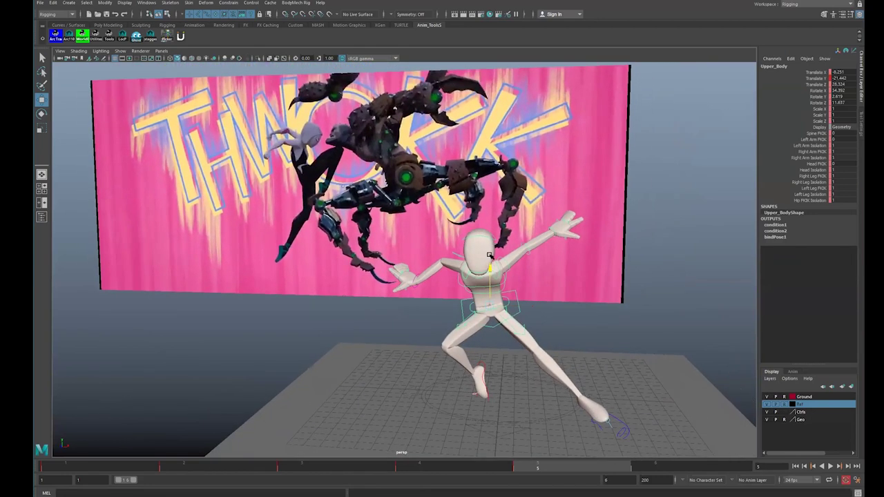
Step: Try raising the Upper_Body control further and rotating it to turn the body
{"action": "left_click_drag", "start_coordinate": [489, 255], "coordinate": [490, 231]}
{"action": "key", "text": "e"}
{"action": "left_click_drag", "start_coordinate": [512, 269], "coordinate": [430, 257]}
{"action": "right_click_drag", "start_coordinate": [431, 257], "coordinate": [408, 262], "text": "alt"}
{"action": "left_click_drag", "start_coordinate": [426, 269], "coordinate": [345, 345], "text": "alt"}
Step: Select all the rig controls and reset their translation and rotation values to 0 at frame 5
{"action": "left_click_drag", "start_coordinate": [341, 203], "coordinate": [609, 456]}
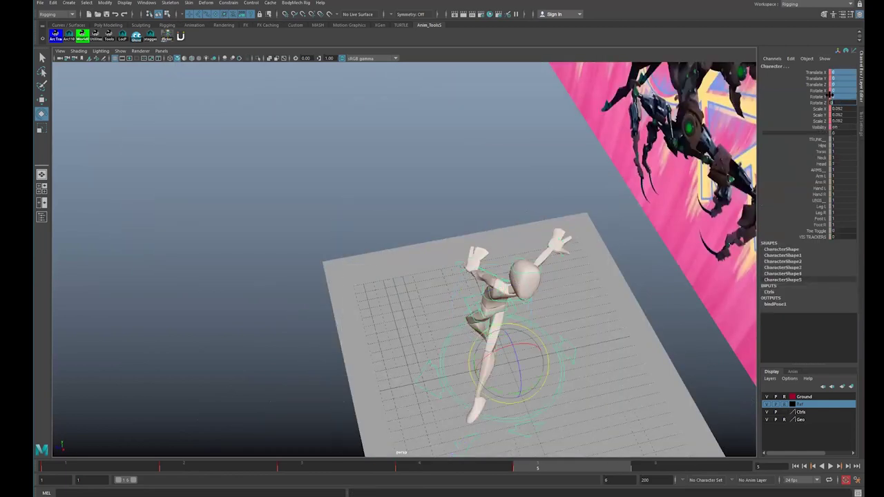
{"action": "type", "text": "0"}
{"action": "key", "text": "Return"}
{"action": "key", "text": "q"}
Step: Rotate the Upper_Body control to turn the character side-on like the reference figure
{"action": "left_click", "coordinate": [524, 325]}
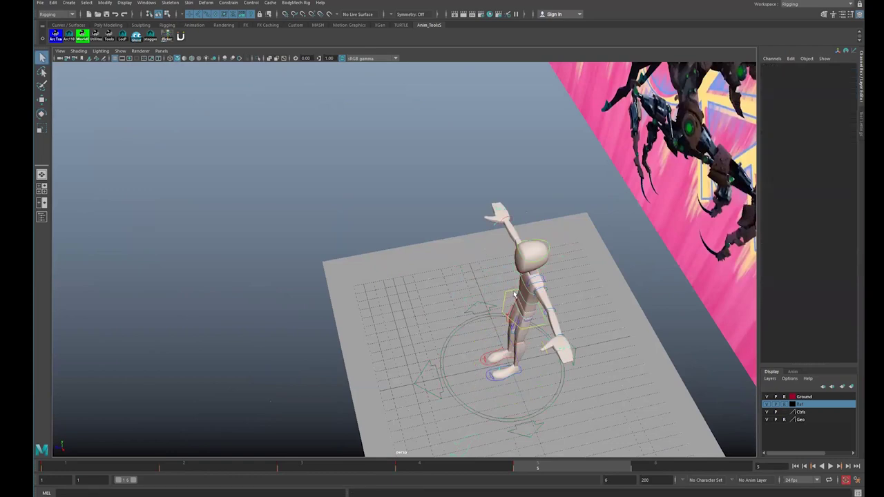
{"action": "left_click", "coordinate": [504, 301]}
{"action": "left_click_drag", "start_coordinate": [504, 301], "coordinate": [360, 302], "text": "alt"}
{"action": "key", "text": "e"}
{"action": "right_click_drag", "start_coordinate": [428, 320], "coordinate": [483, 314], "text": "alt"}
{"action": "left_click_drag", "start_coordinate": [483, 297], "coordinate": [476, 269], "text": "alt"}
{"action": "key", "text": "q"}
{"action": "left_click_drag", "start_coordinate": [455, 239], "coordinate": [455, 223]}
{"action": "left_click_drag", "start_coordinate": [492, 259], "coordinate": [462, 261]}
{"action": "key", "text": "e"}
{"action": "left_click_drag", "start_coordinate": [447, 232], "coordinate": [434, 230]}
Step: Rotate Spine_Middle_FK to about X -25.8 to bend the torso forward
{"action": "right_click_drag", "start_coordinate": [534, 228], "coordinate": [552, 232], "text": "alt"}
{"action": "middle_click_drag", "start_coordinate": [553, 231], "coordinate": [573, 255], "text": "alt"}
{"action": "right_click_drag", "start_coordinate": [414, 262], "coordinate": [455, 266], "text": "alt"}
{"action": "key", "text": "q"}
{"action": "left_click", "coordinate": [455, 267]}
{"action": "key", "text": "e"}
{"action": "mouse_move", "coordinate": [460, 235]}
{"action": "left_mouse_down"}
{"action": "mouse_move", "coordinate": [474, 250]}
{"action": "mouse_move", "coordinate": [483, 235]}
{"action": "mouse_move", "coordinate": [476, 230]}
{"action": "left_mouse_up"}
{"action": "key", "text": "q"}
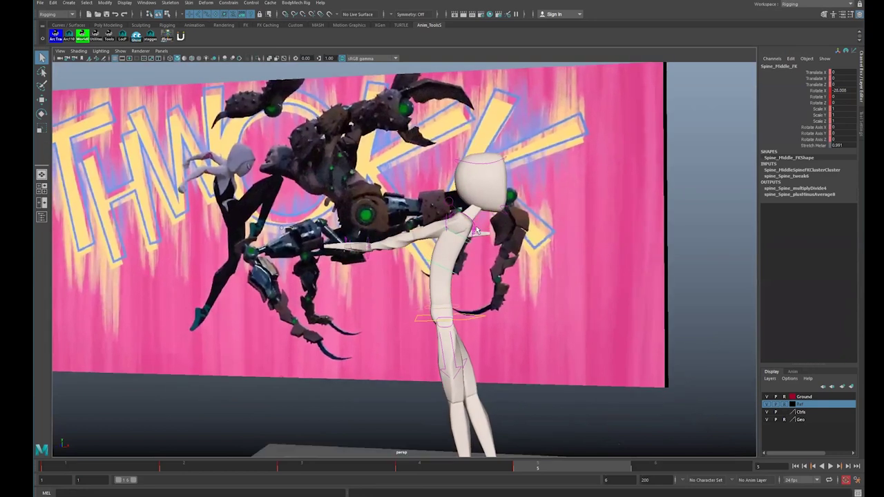
{"action": "key", "text": "ctrl+z"}
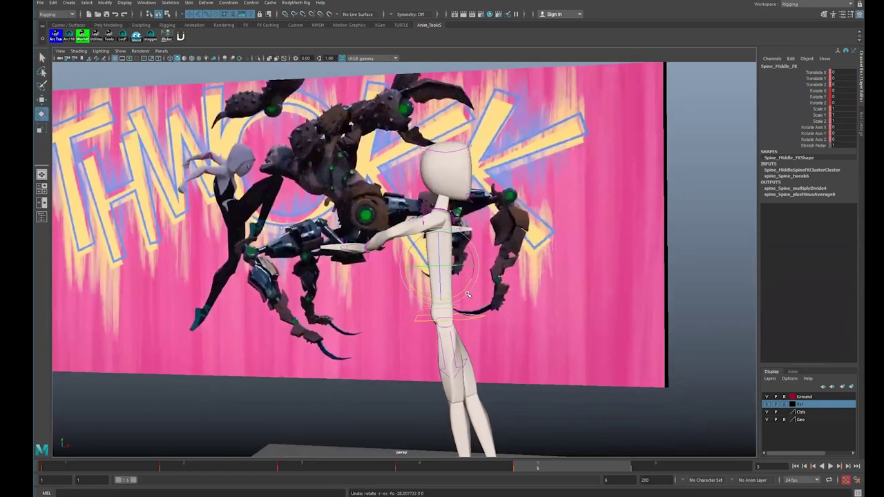
{"action": "left_click_drag", "start_coordinate": [454, 300], "coordinate": [456, 179]}
{"action": "key", "text": "q"}
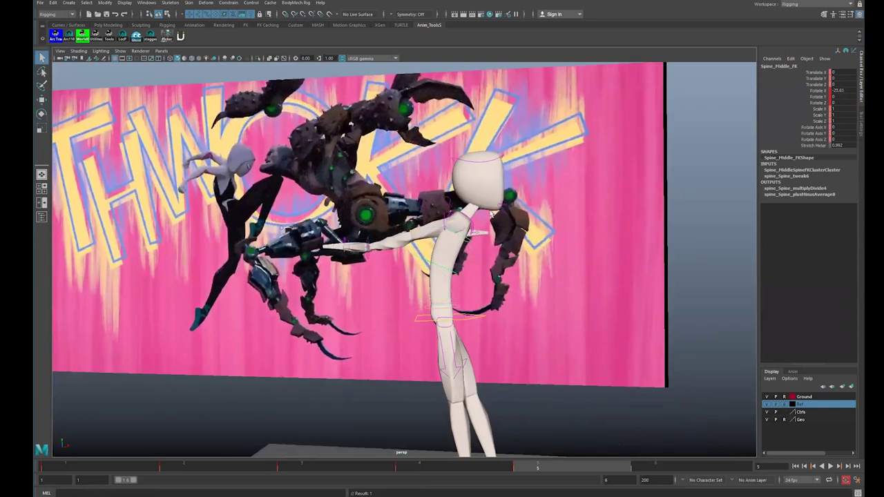
Step: Rotate Head_Neck slightly and Head_FK to about Z 40.6 to tilt the head
{"action": "left_click", "coordinate": [446, 203]}
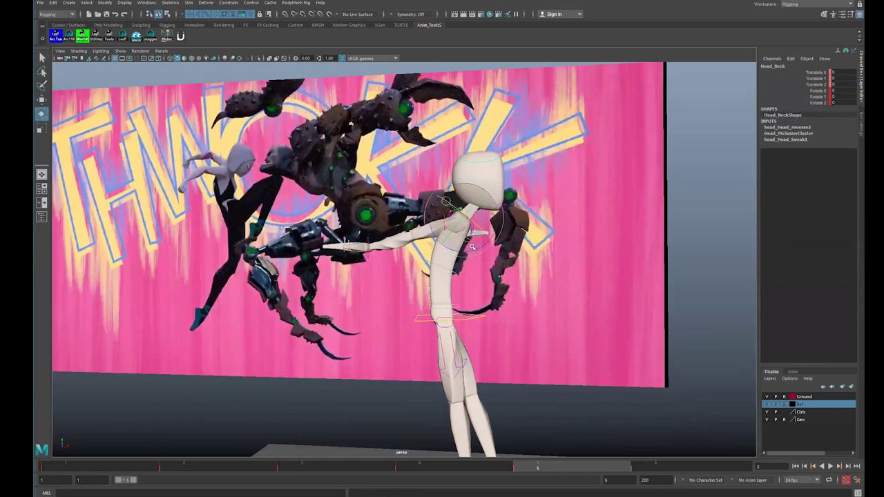
{"action": "left_click", "coordinate": [501, 166]}
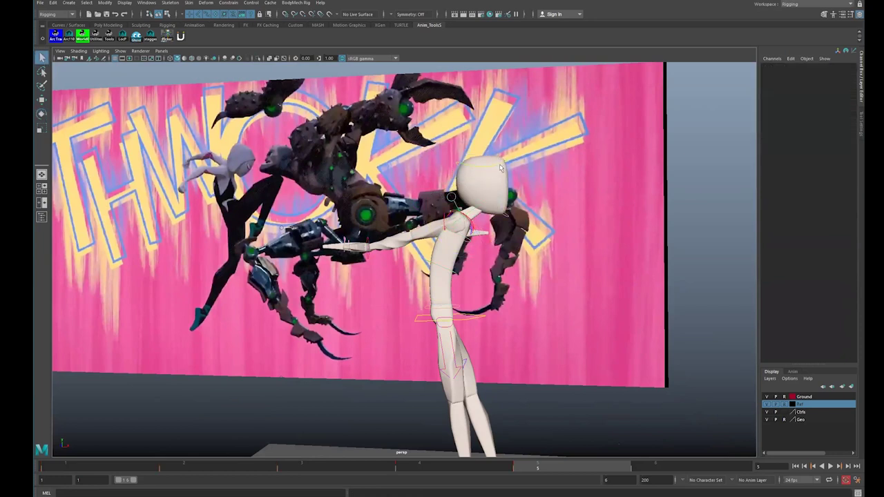
{"action": "left_click", "coordinate": [501, 166]}
{"action": "key", "text": "e"}
{"action": "left_click_drag", "start_coordinate": [487, 243], "coordinate": [442, 241]}
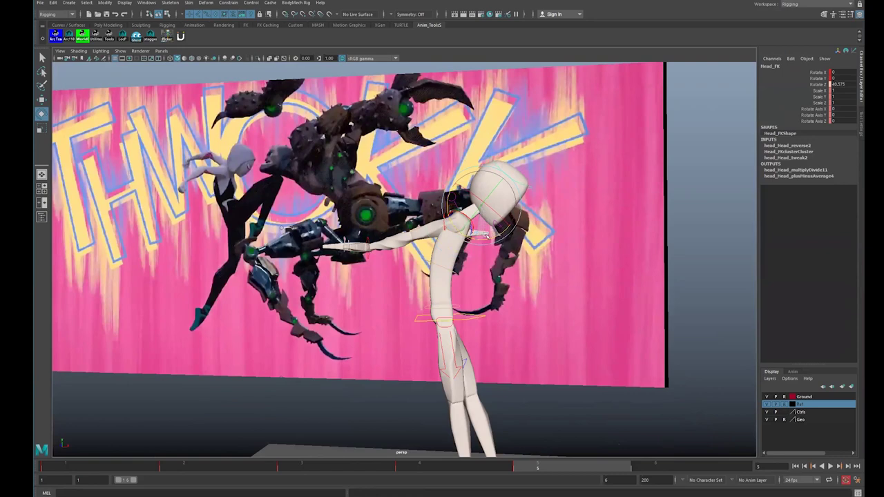
{"action": "key", "text": "q"}
Step: Pose the left arm behind the body with the elbow bent and the hand hanging down
{"action": "left_click", "coordinate": [442, 239]}
{"action": "left_click_drag", "start_coordinate": [394, 271], "coordinate": [318, 216], "text": "alt"}
{"action": "left_click", "coordinate": [424, 301]}
{"action": "left_click_drag", "start_coordinate": [552, 246], "coordinate": [545, 264]}
{"action": "left_click_drag", "start_coordinate": [543, 262], "coordinate": [452, 225]}
{"action": "left_click", "coordinate": [523, 276]}
{"action": "left_click_drag", "start_coordinate": [384, 241], "coordinate": [337, 256]}
{"action": "left_click", "coordinate": [442, 263]}
{"action": "left_click_drag", "start_coordinate": [448, 200], "coordinate": [490, 233], "text": "alt"}
{"action": "left_click_drag", "start_coordinate": [474, 283], "coordinate": [553, 319], "text": "alt"}
Step: Rotate LeftArm_Upper_Arm to about X 94.9, Y 50.2, Z 50.4 to adjust the raised left elbow
{"action": "left_click", "coordinate": [454, 312]}
{"action": "left_click", "coordinate": [541, 318]}
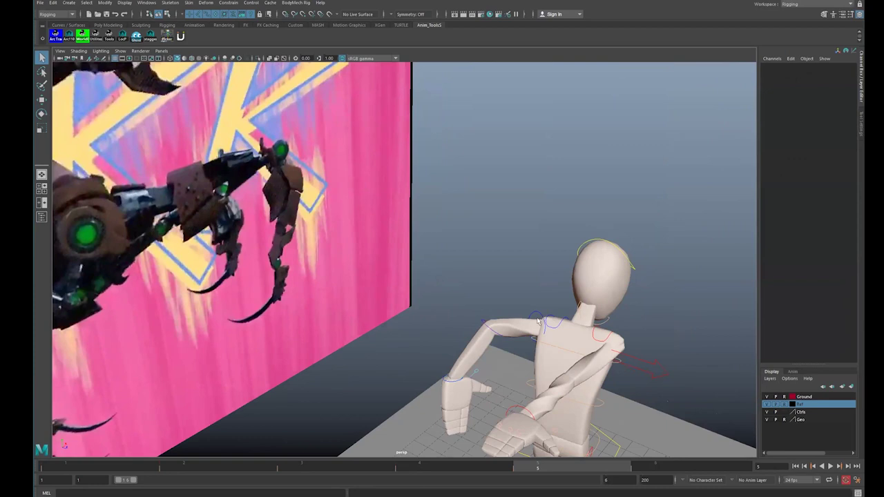
{"action": "left_click", "coordinate": [539, 315]}
{"action": "left_click_drag", "start_coordinate": [507, 341], "coordinate": [571, 311]}
{"action": "right_click_drag", "start_coordinate": [528, 301], "coordinate": [576, 293], "text": "alt"}
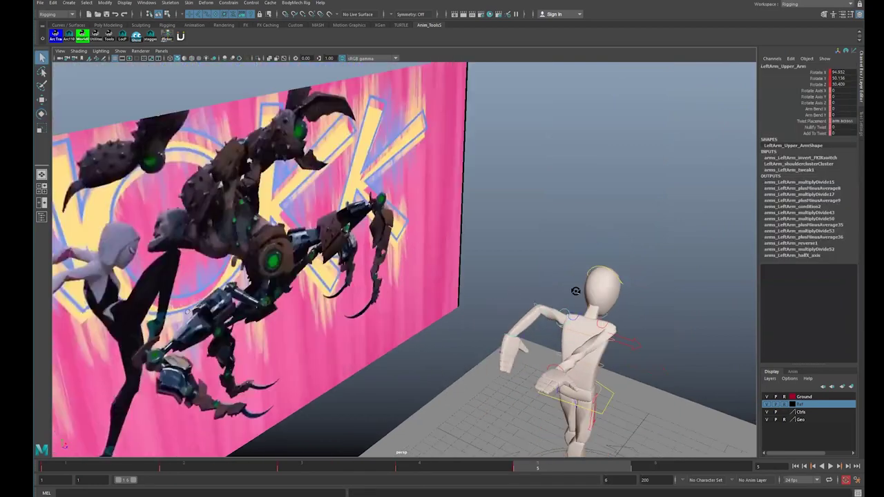
Step: Move and rotate the RightArm_Arm_IK control to place the right hand behind the body
{"action": "left_click_drag", "start_coordinate": [576, 292], "coordinate": [493, 256], "text": "alt"}
{"action": "middle_click_drag", "start_coordinate": [493, 256], "coordinate": [454, 222], "text": "alt"}
{"action": "right_click_drag", "start_coordinate": [454, 223], "coordinate": [428, 279], "text": "alt"}
{"action": "left_click_drag", "start_coordinate": [429, 280], "coordinate": [475, 276], "text": "alt"}
{"action": "left_click", "coordinate": [454, 308]}
{"action": "key", "text": "w"}
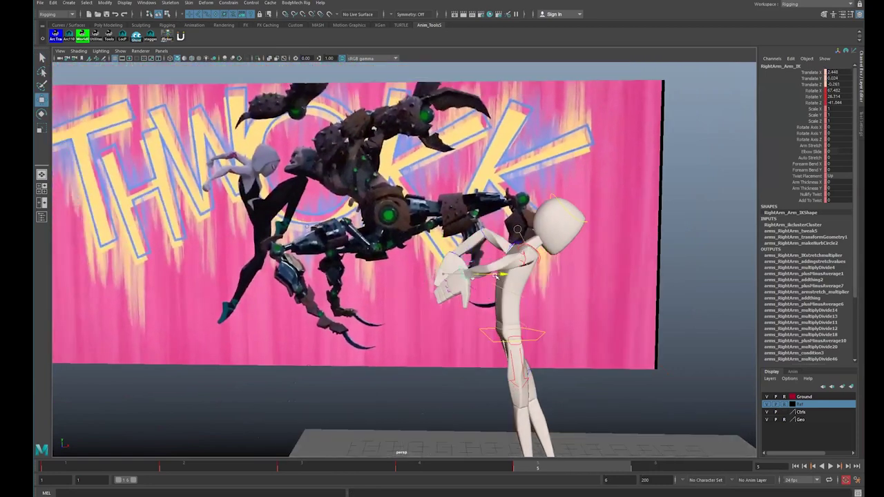
{"action": "left_click_drag", "start_coordinate": [548, 303], "coordinate": [662, 326], "text": "alt"}
{"action": "left_click_drag", "start_coordinate": [572, 335], "coordinate": [645, 341]}
{"action": "left_click_drag", "start_coordinate": [608, 304], "coordinate": [376, 275], "text": "alt"}
{"action": "key", "text": "e"}
{"action": "left_click_drag", "start_coordinate": [458, 274], "coordinate": [474, 286]}
Step: Raise the right elbow with RightArm_Arm_Pole_Vector and rotate RightArm_Arm_IK to about X 132.1, Y 29.0, Z -76.6
{"action": "left_click", "coordinate": [588, 249]}
{"action": "key", "text": "e"}
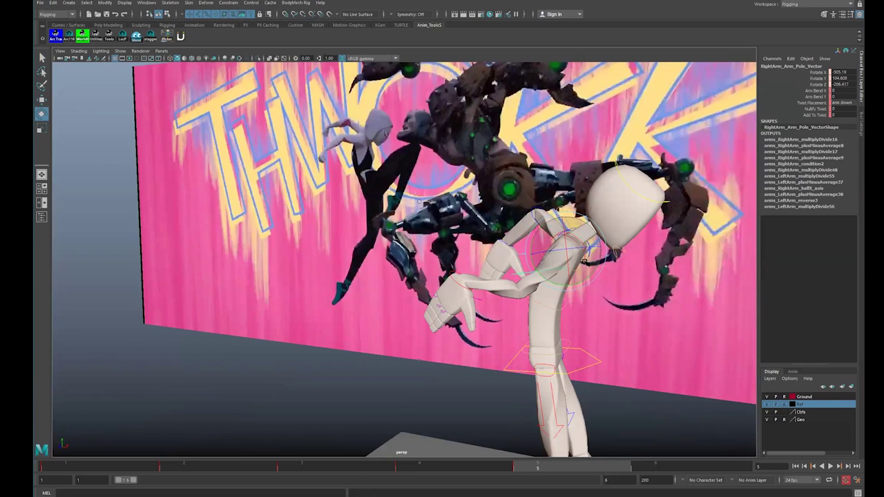
{"action": "key", "text": "q"}
{"action": "left_click_drag", "start_coordinate": [550, 295], "coordinate": [486, 287], "text": "alt"}
{"action": "left_click", "coordinate": [475, 290]}
{"action": "key", "text": "w"}
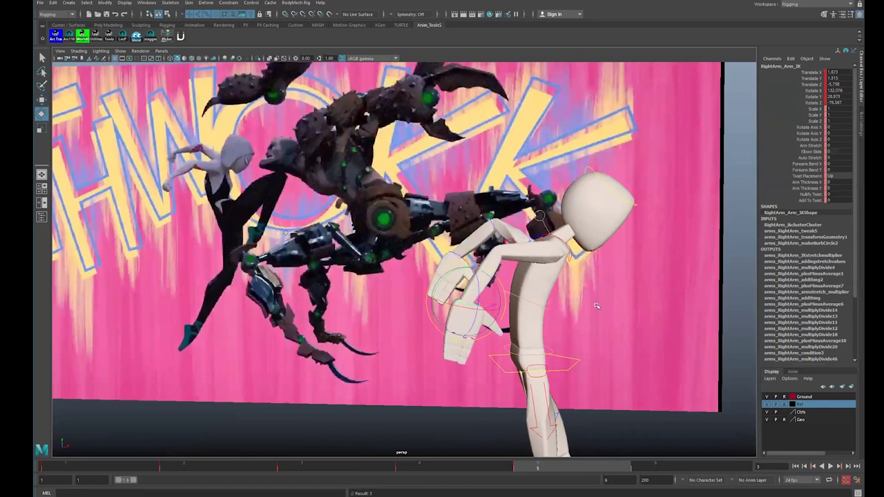
Step: Lift the left knee by moving LeftLeg_IK_Leg to about Y 14.9, Z -7.3 and rotating it to about X 94.3, Y 96.7
{"action": "right_click_drag", "start_coordinate": [489, 289], "coordinate": [442, 290], "text": "alt"}
{"action": "middle_click_drag", "start_coordinate": [579, 383], "coordinate": [572, 316], "text": "alt"}
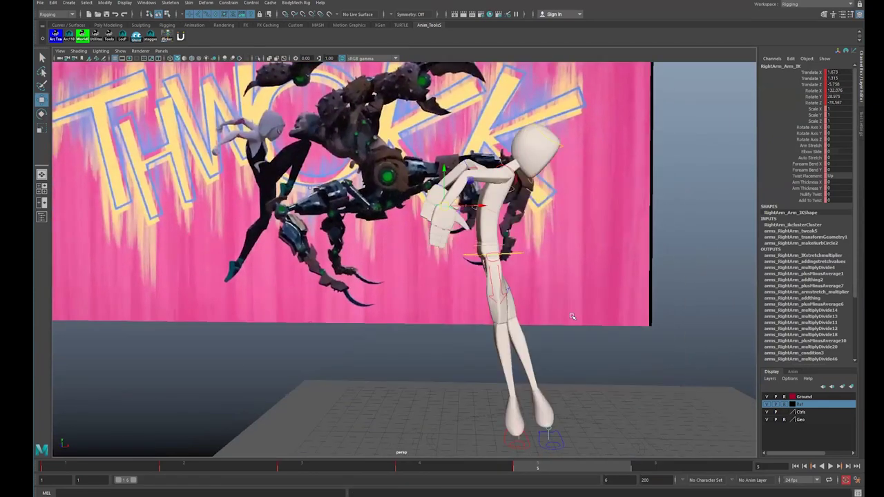
{"action": "left_click", "coordinate": [545, 445]}
{"action": "key", "text": "w"}
{"action": "left_click_drag", "start_coordinate": [546, 396], "coordinate": [470, 333]}
{"action": "key", "text": "e"}
{"action": "left_click_drag", "start_coordinate": [599, 314], "coordinate": [489, 324], "text": "alt"}
{"action": "scroll", "coordinate": [489, 324], "scroll_direction": "up", "scroll_amount": 2}
{"action": "key", "text": "w"}
{"action": "left_click_drag", "start_coordinate": [488, 326], "coordinate": [552, 332]}
{"action": "left_click_drag", "start_coordinate": [513, 306], "coordinate": [517, 240]}
{"action": "key", "text": "w"}
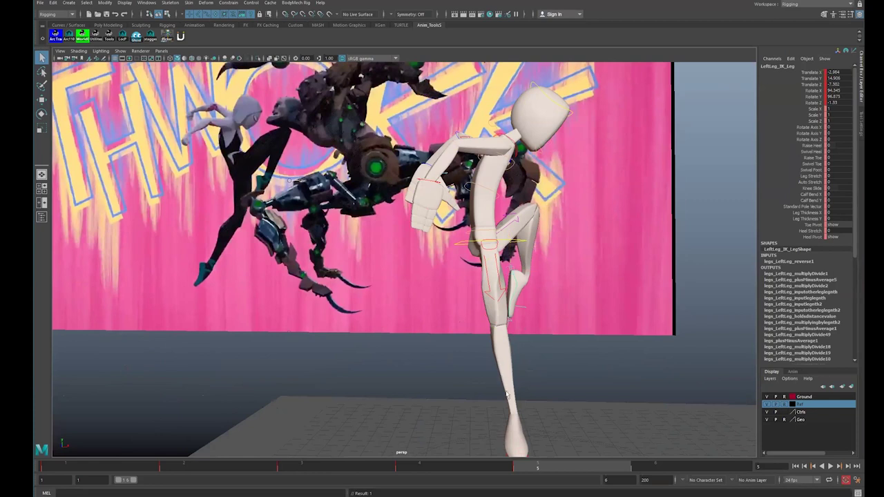
Step: Rotate and move RightLeg_IK_Leg back into a trailing stance with pointed toes, and adjust Raise Toe on LeftLeg_IK_Leg
{"action": "scroll", "coordinate": [507, 392], "scroll_direction": "down", "scroll_amount": 3}
{"action": "middle_click_drag", "start_coordinate": [506, 392], "coordinate": [521, 413], "text": "alt"}
{"action": "left_click", "coordinate": [530, 432]}
{"action": "left_click", "coordinate": [533, 443]}
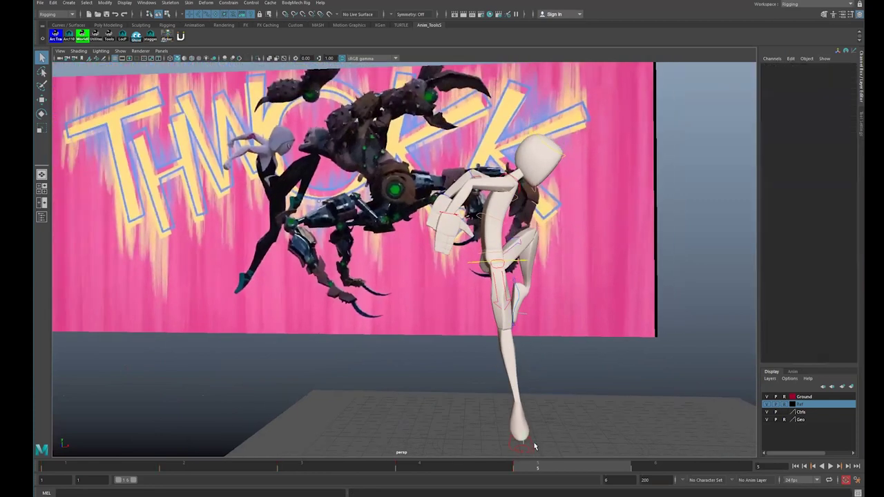
{"action": "left_click", "coordinate": [534, 444]}
{"action": "key", "text": "e"}
{"action": "left_click_drag", "start_coordinate": [542, 442], "coordinate": [450, 352]}
{"action": "key", "text": "w"}
{"action": "left_click", "coordinate": [518, 290]}
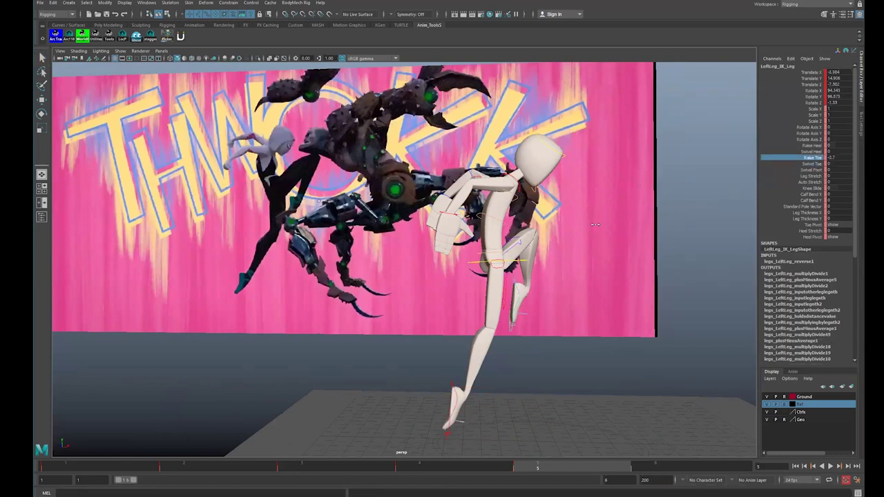
Step: Rotate Spine_Middle_FK to lean the torso sideways toward the raised left knee
{"action": "left_click_drag", "start_coordinate": [558, 244], "coordinate": [557, 283], "text": "alt"}
{"action": "left_click_drag", "start_coordinate": [624, 292], "coordinate": [522, 258], "text": "alt"}
{"action": "left_click", "coordinate": [504, 261]}
{"action": "key", "text": "e"}
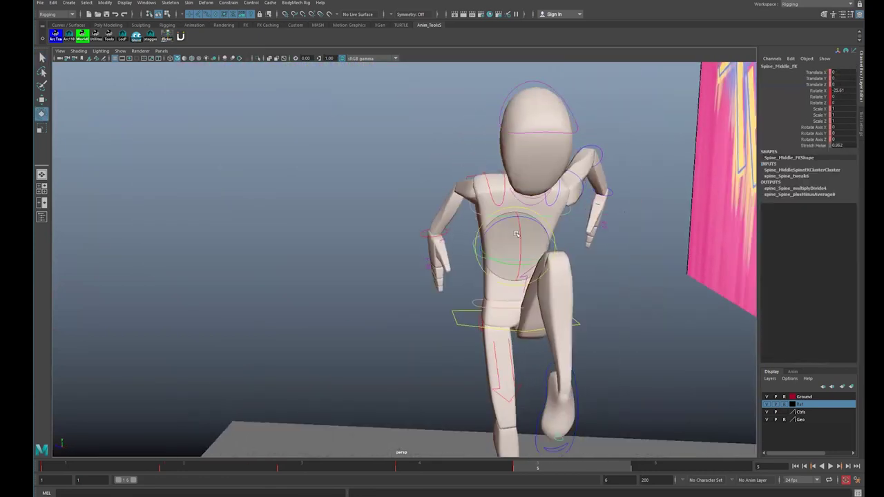
{"action": "left_click_drag", "start_coordinate": [503, 217], "coordinate": [517, 220]}
{"action": "key", "text": "q"}
Step: Try tilting Spine_Torso_FK sideways and rotating the middle of the spine again, and undo these rotations
{"action": "left_click", "coordinate": [518, 221]}
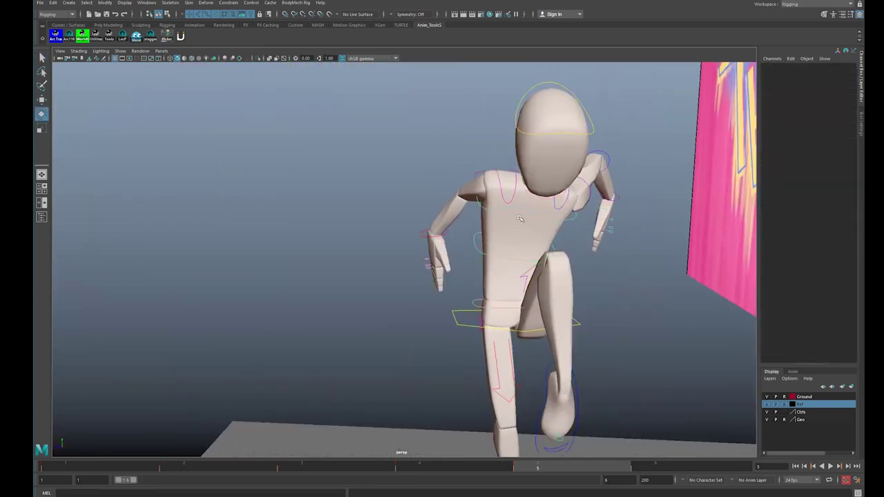
{"action": "left_click", "coordinate": [526, 168]}
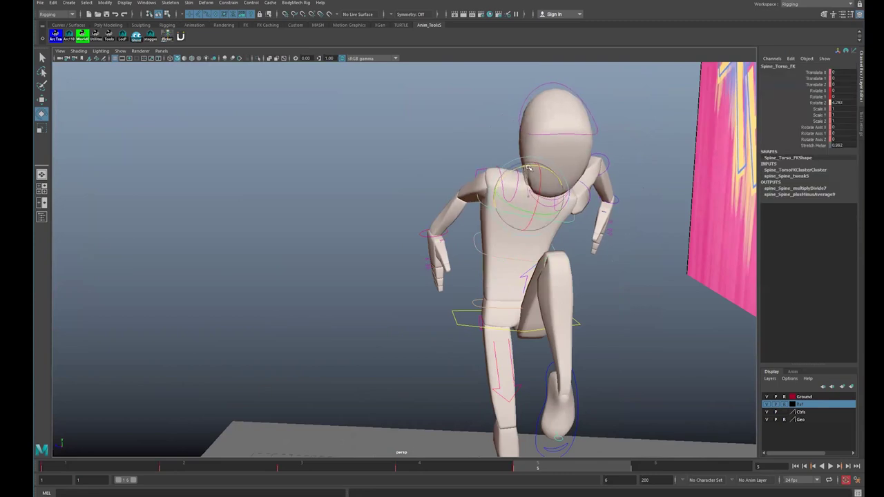
{"action": "left_click_drag", "start_coordinate": [526, 169], "coordinate": [514, 179]}
{"action": "key", "text": "q"}
{"action": "left_click", "coordinate": [502, 259]}
{"action": "left_click", "coordinate": [503, 262]}
{"action": "key", "text": "e"}
{"action": "left_click_drag", "start_coordinate": [506, 217], "coordinate": [500, 221]}
{"action": "key", "text": "ctrl+z"}
{"action": "key", "text": "ctrl+z"}
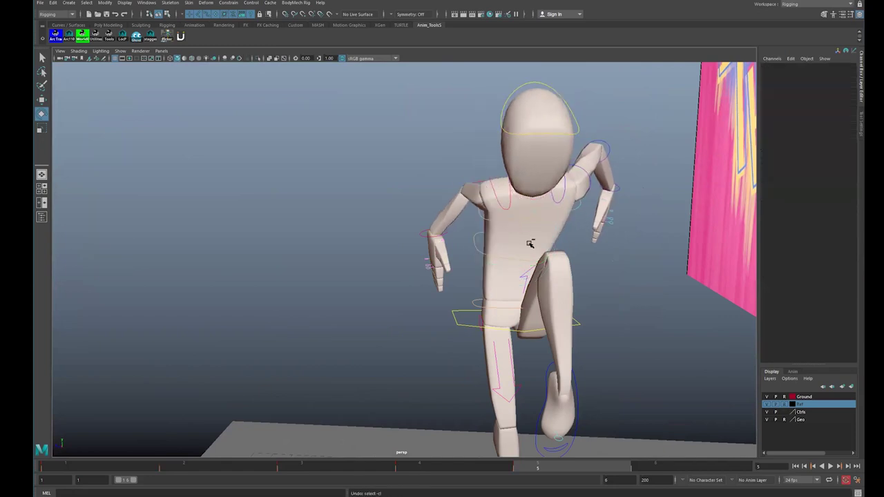
{"action": "key", "text": "ctrl+z"}
Step: Rotate Spine_Pelvis_FK to about Z -15.9 to tilt the hips
{"action": "left_click", "coordinate": [506, 307]}
{"action": "key", "text": "e"}
{"action": "left_click_drag", "start_coordinate": [499, 248], "coordinate": [490, 253]}
{"action": "key", "text": "q"}
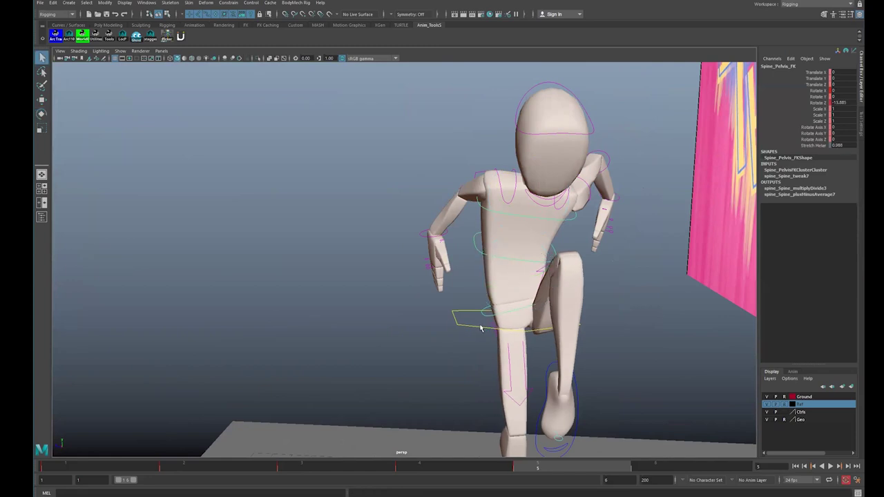
Step: Rotate the Upper_Body control slightly to rebalance the tilted hips
{"action": "left_click", "coordinate": [480, 328]}
{"action": "left_click", "coordinate": [484, 328]}
{"action": "key", "text": "e"}
{"action": "left_click_drag", "start_coordinate": [497, 282], "coordinate": [494, 285]}
Step: Nudge the RightLeg_IK_Leg control vertically to adjust the trailing right foot
{"action": "left_click_drag", "start_coordinate": [541, 272], "coordinate": [504, 388], "text": "alt"}
{"action": "left_click", "coordinate": [501, 378]}
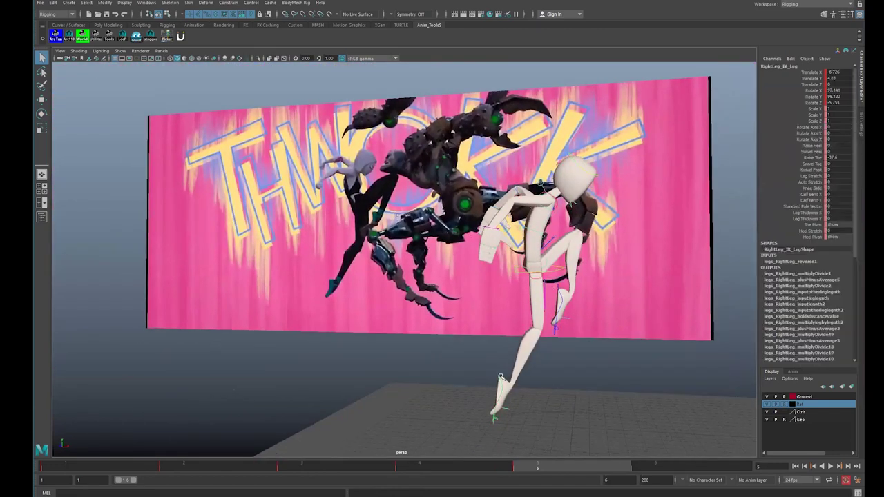
{"action": "left_click_drag", "start_coordinate": [495, 345], "coordinate": [495, 343]}
Step: Rotate Spine_Middle_FK to about X -30.3, Y 4.2, Z 6.4 to bend and twist the torso further
{"action": "left_click_drag", "start_coordinate": [608, 284], "coordinate": [566, 278], "text": "alt"}
{"action": "left_click", "coordinate": [557, 269]}
{"action": "key", "text": "e"}
{"action": "left_click_drag", "start_coordinate": [542, 238], "coordinate": [526, 253]}
{"action": "key", "text": "q"}
{"action": "left_click", "coordinate": [529, 260]}
{"action": "key", "text": "e"}
{"action": "key", "text": "q"}
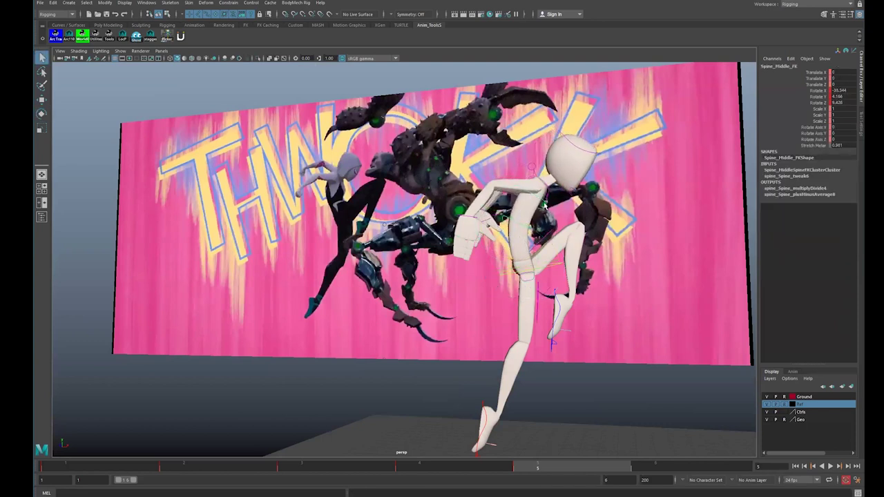
Step: Readjust the upper torso's rotation and reposition the right hand behind the body
{"action": "left_click", "coordinate": [542, 207]}
{"action": "key", "text": "e"}
{"action": "left_click_drag", "start_coordinate": [574, 202], "coordinate": [533, 219], "text": "alt"}
{"action": "left_click_drag", "start_coordinate": [537, 261], "coordinate": [503, 340], "text": "alt"}
{"action": "left_click", "coordinate": [422, 264]}
{"action": "key", "text": "e"}
{"action": "key", "text": "w"}
Step: Rotate the RightArm_Shoulder control to about X 7.1, Y 22.0, Z -19.2
{"action": "left_click", "coordinate": [651, 258]}
{"action": "key", "text": "q"}
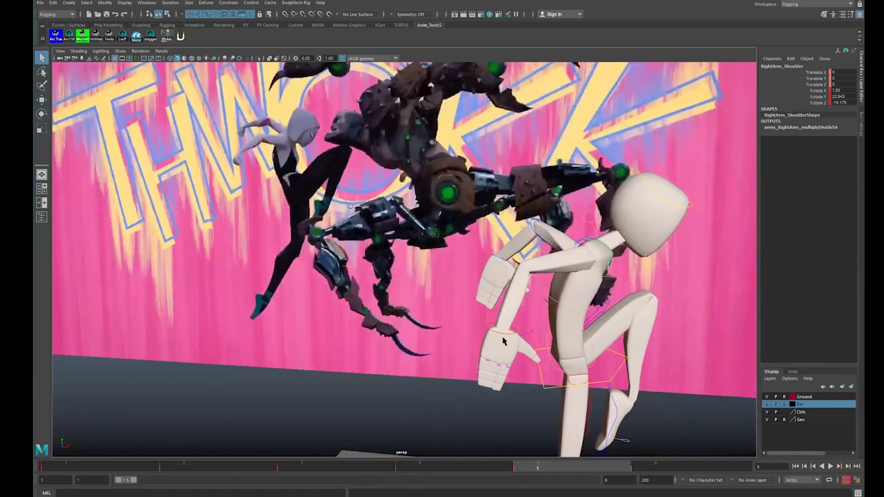
{"action": "left_click", "coordinate": [508, 334]}
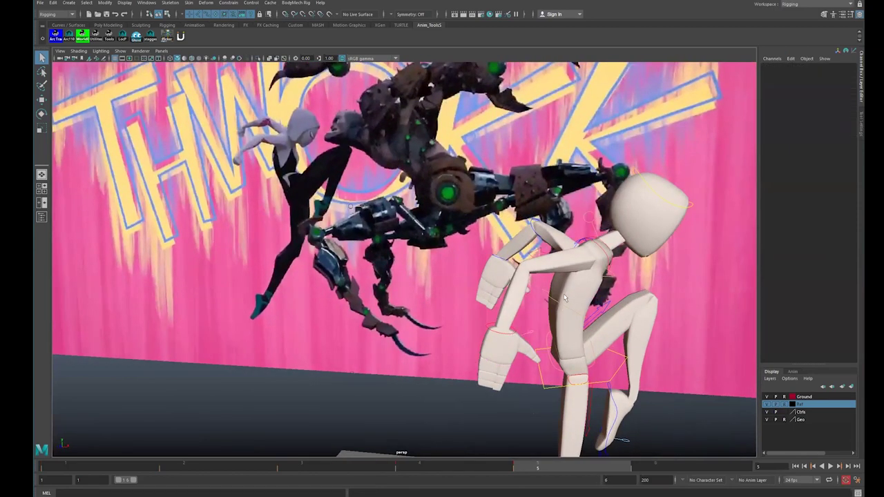
Step: Rotate the LeftArm_Upper_Arm control to about X 93.5, Y 47.1, Z 22.8 to raise the left elbow
{"action": "left_click_drag", "start_coordinate": [523, 283], "coordinate": [558, 286], "text": "alt"}
{"action": "left_click", "coordinate": [580, 267]}
{"action": "key", "text": "q"}
{"action": "left_click", "coordinate": [597, 274]}
{"action": "key", "text": "e"}
{"action": "left_click_drag", "start_coordinate": [623, 269], "coordinate": [394, 300]}
{"action": "left_click_drag", "start_coordinate": [568, 283], "coordinate": [556, 322]}
{"action": "key", "text": "q"}
{"action": "left_click", "coordinate": [598, 280]}
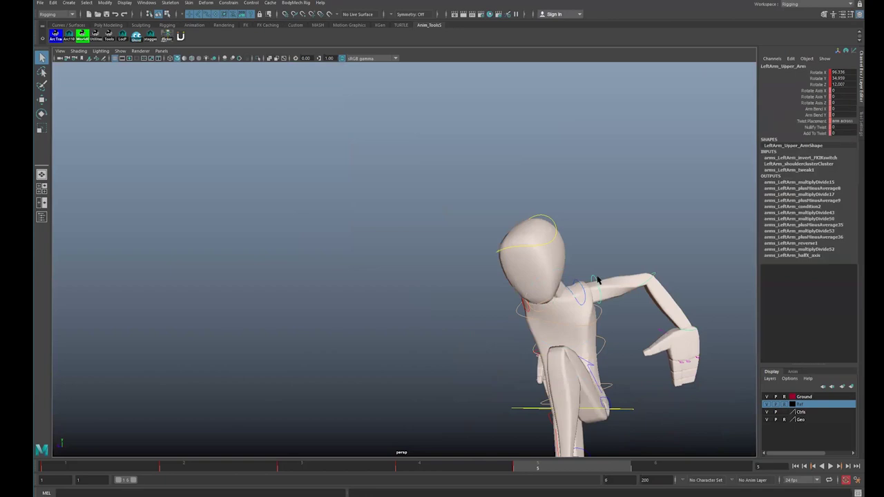
{"action": "key", "text": "e"}
{"action": "left_click_drag", "start_coordinate": [628, 304], "coordinate": [675, 342]}
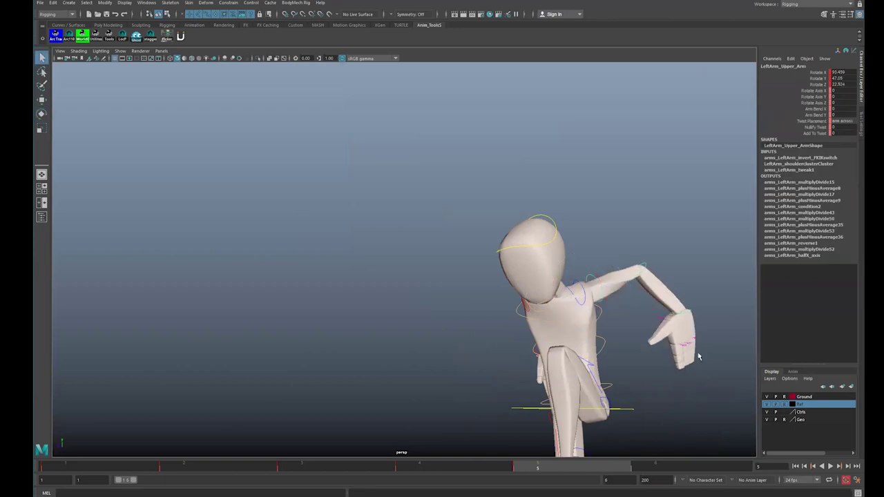
Step: Curl the left hand's fingers by rotating their controls and setting Middle Joint and Last Joint to about -50.9
{"action": "left_click", "coordinate": [699, 354]}
{"action": "left_click", "coordinate": [827, 139]}
{"action": "key", "text": "e"}
{"action": "left_click_drag", "start_coordinate": [699, 332], "coordinate": [695, 363]}
{"action": "left_click_drag", "start_coordinate": [662, 332], "coordinate": [596, 294], "text": "alt"}
{"action": "middle_click_drag", "start_coordinate": [504, 368], "coordinate": [602, 392], "text": "alt"}
{"action": "right_click_drag", "start_coordinate": [602, 393], "coordinate": [560, 400], "text": "alt"}
{"action": "left_click_drag", "start_coordinate": [475, 327], "coordinate": [500, 325]}
{"action": "left_click", "coordinate": [816, 127]}
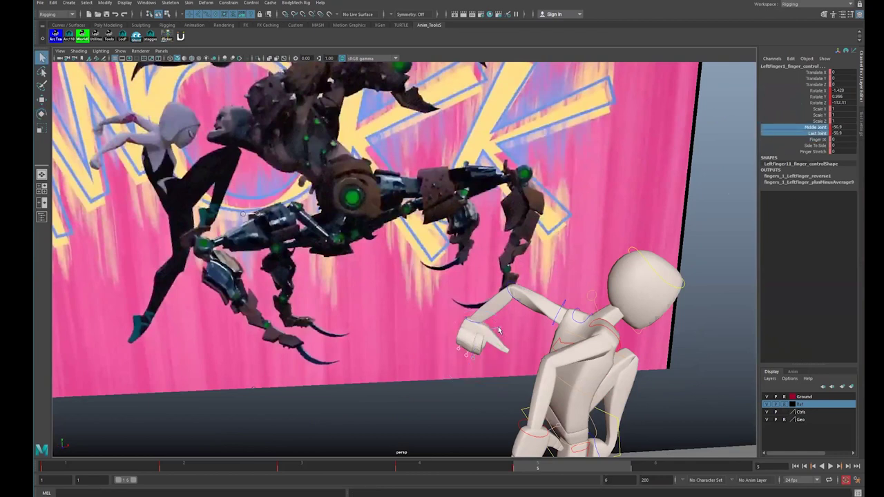
Step: Rotate the left thumb control to about X -34.4, Y 57.2, Z 9.8 and set its Middle and Last Joint to 29.5
{"action": "right_click_drag", "start_coordinate": [460, 258], "coordinate": [393, 258], "text": "alt"}
{"action": "middle_click_drag", "start_coordinate": [566, 350], "coordinate": [556, 312], "text": "alt"}
{"action": "left_click", "coordinate": [462, 250]}
{"action": "right_click_drag", "start_coordinate": [523, 294], "coordinate": [518, 144], "text": "alt"}
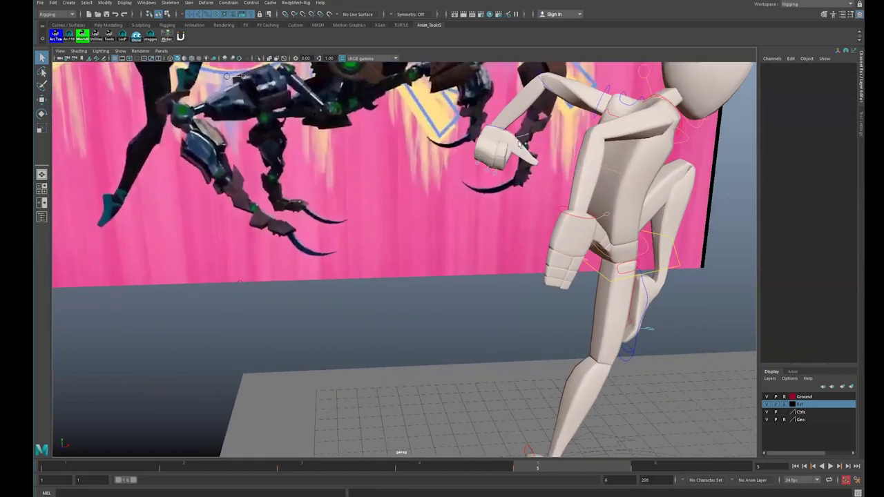
{"action": "left_click", "coordinate": [528, 139]}
{"action": "key", "text": "e"}
{"action": "left_click_drag", "start_coordinate": [509, 148], "coordinate": [761, 131]}
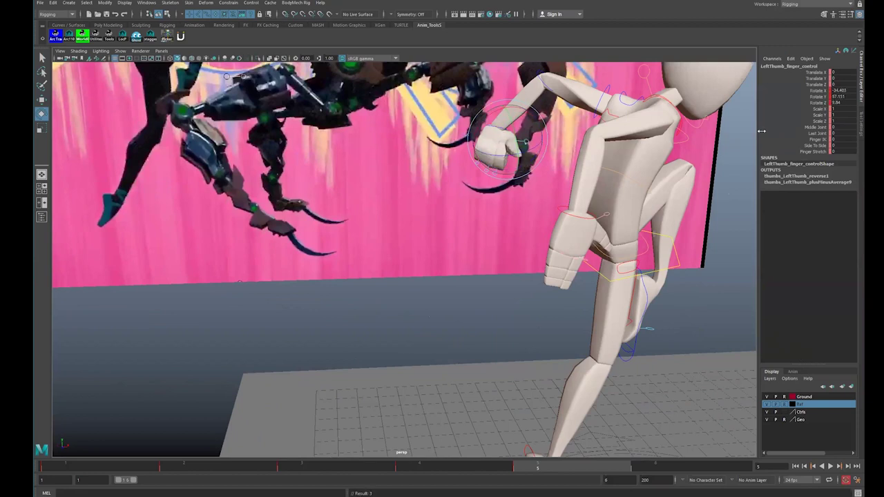
{"action": "left_click_drag", "start_coordinate": [815, 127], "coordinate": [815, 133]}
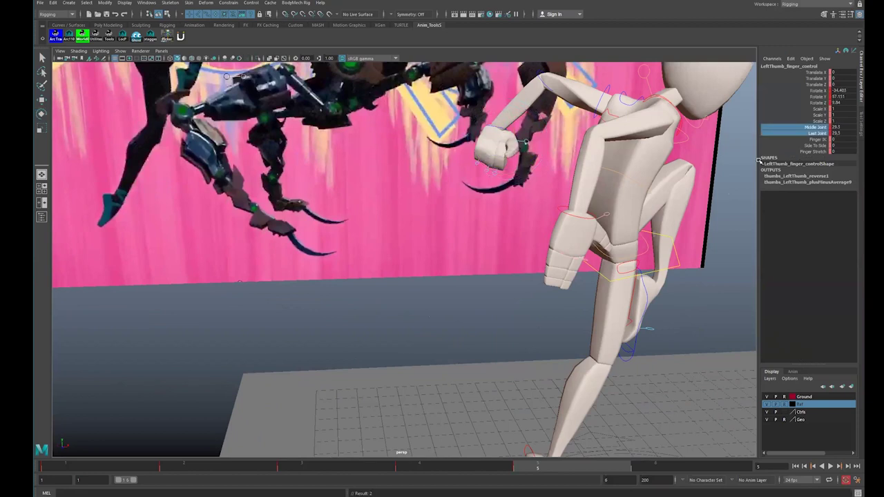
Step: Rotate the right hand's finger controls to about Z -107.7 to fold the fingers inward
{"action": "right_click_drag", "start_coordinate": [526, 223], "coordinate": [456, 262], "text": "alt"}
{"action": "left_click_drag", "start_coordinate": [525, 283], "coordinate": [483, 257], "text": "alt"}
{"action": "right_click_drag", "start_coordinate": [482, 257], "coordinate": [561, 274], "text": "alt"}
{"action": "key", "text": "q"}
{"action": "left_click_drag", "start_coordinate": [561, 273], "coordinate": [571, 309], "text": "alt"}
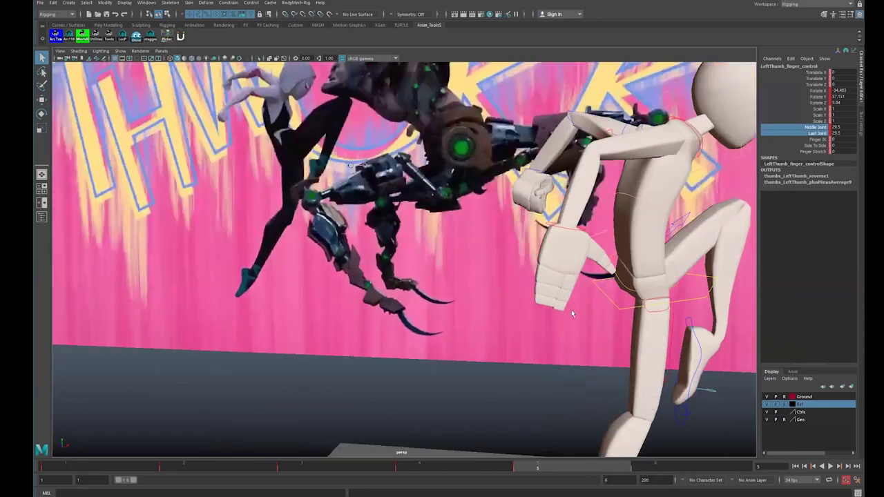
{"action": "right_click_drag", "start_coordinate": [571, 310], "coordinate": [608, 311], "text": "alt"}
{"action": "left_click_drag", "start_coordinate": [607, 311], "coordinate": [621, 387], "text": "alt"}
{"action": "left_click_drag", "start_coordinate": [595, 429], "coordinate": [704, 359]}
{"action": "key", "text": "e"}
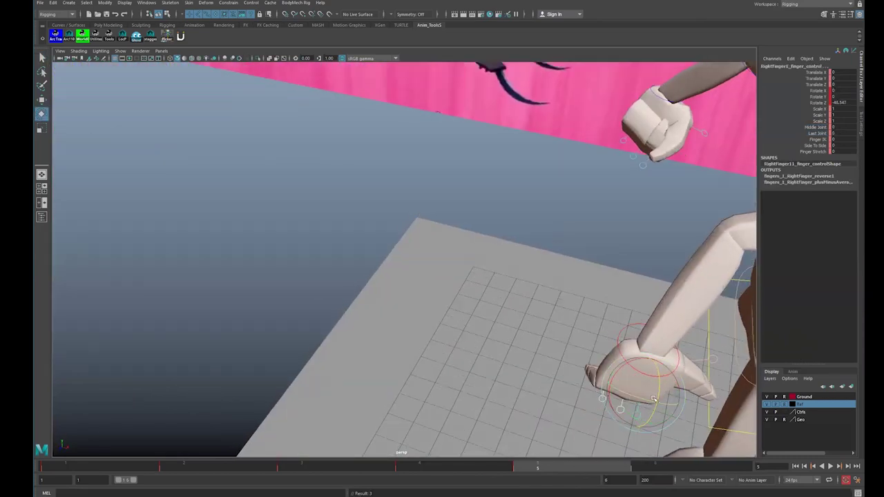
{"action": "mouse_move", "coordinate": [655, 400]}
{"action": "left_mouse_down"}
{"action": "mouse_move", "coordinate": [625, 376]}
{"action": "mouse_move", "coordinate": [646, 395]}
{"action": "left_mouse_up"}
{"action": "key", "text": "q"}
Step: Rotate the right thumb control across the palm and bend its Middle Joint and Last Joint to about 33
{"action": "left_click", "coordinate": [715, 360]}
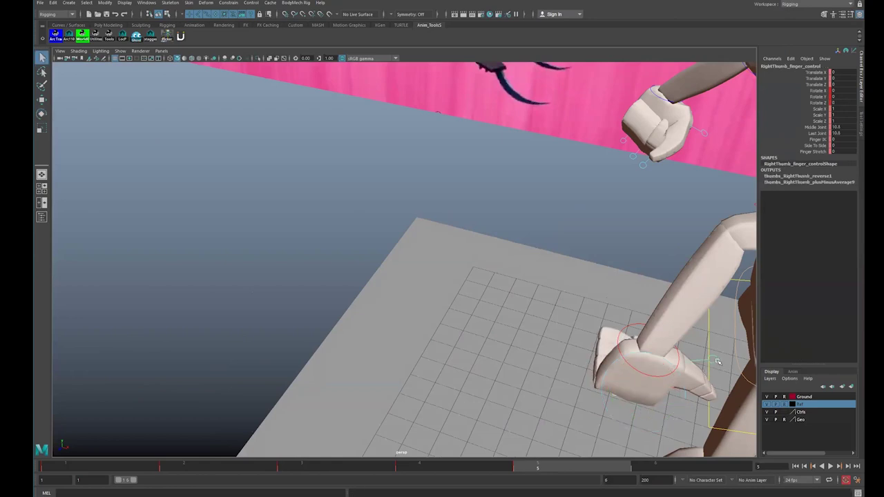
{"action": "left_click_drag", "start_coordinate": [669, 350], "coordinate": [625, 350], "text": "alt"}
{"action": "middle_click_drag", "start_coordinate": [625, 351], "coordinate": [211, 318], "text": "alt"}
{"action": "left_click_drag", "start_coordinate": [202, 327], "coordinate": [394, 259]}
{"action": "right_click_drag", "start_coordinate": [394, 258], "coordinate": [448, 290], "text": "alt"}
{"action": "left_click_drag", "start_coordinate": [448, 290], "coordinate": [612, 250], "text": "alt"}
{"action": "right_click_drag", "start_coordinate": [509, 221], "coordinate": [480, 292], "text": "alt"}
{"action": "middle_click_drag", "start_coordinate": [479, 292], "coordinate": [466, 368], "text": "alt"}
{"action": "left_click_drag", "start_coordinate": [465, 369], "coordinate": [556, 324], "text": "alt"}
{"action": "key", "text": "q"}
{"action": "left_click", "coordinate": [815, 127]}
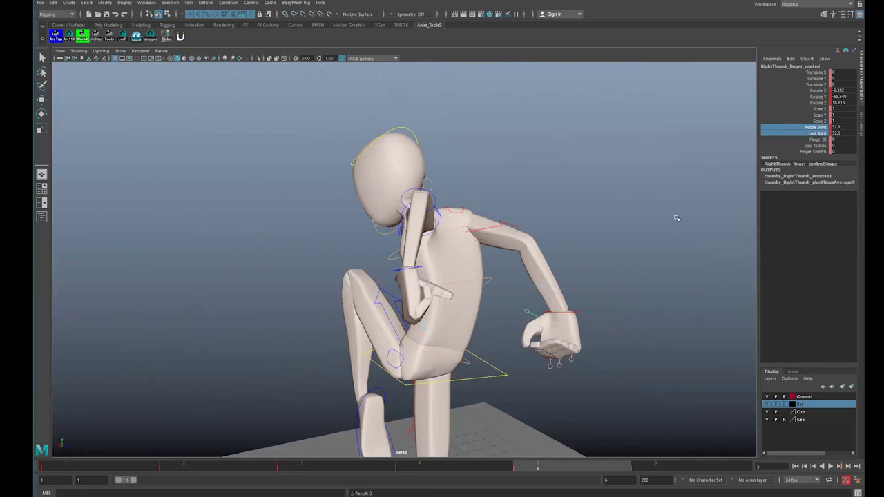
Step: Refine the right thumb's rotation to about X 6.3, Y -70.8, Z 36.7 against the fist
{"action": "left_click_drag", "start_coordinate": [586, 274], "coordinate": [618, 270], "text": "alt"}
{"action": "key", "text": "e"}
{"action": "left_click_drag", "start_coordinate": [542, 322], "coordinate": [562, 309]}
{"action": "key", "text": "q"}
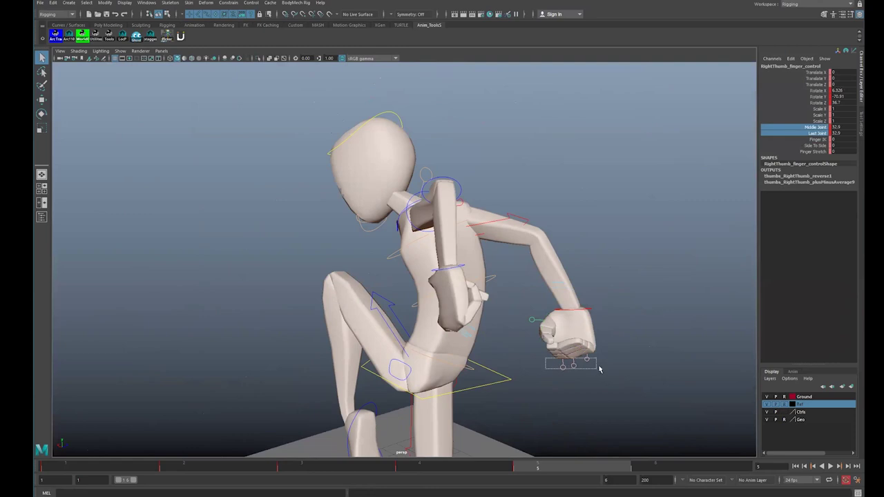
Step: Set Middle Joint and Last Joint of the right hand's fingers to about -40.7 to close the fist
{"action": "left_click_drag", "start_coordinate": [600, 369], "coordinate": [598, 370]}
{"action": "left_click", "coordinate": [813, 128]}
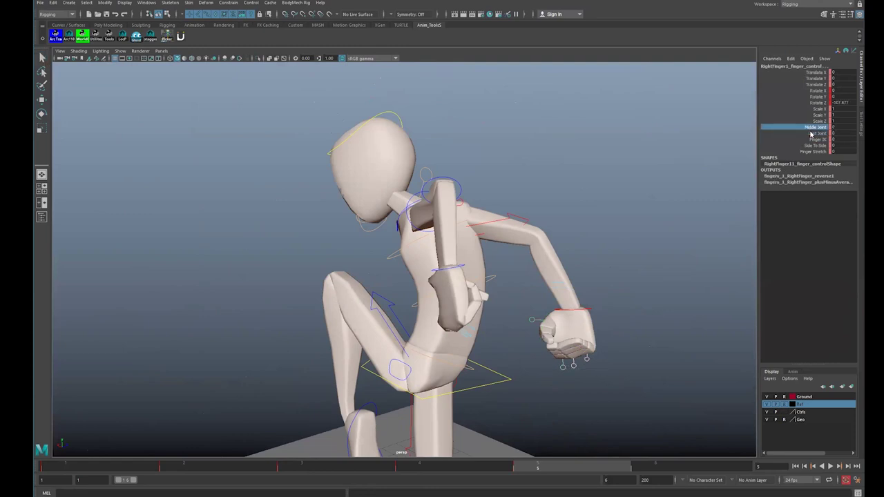
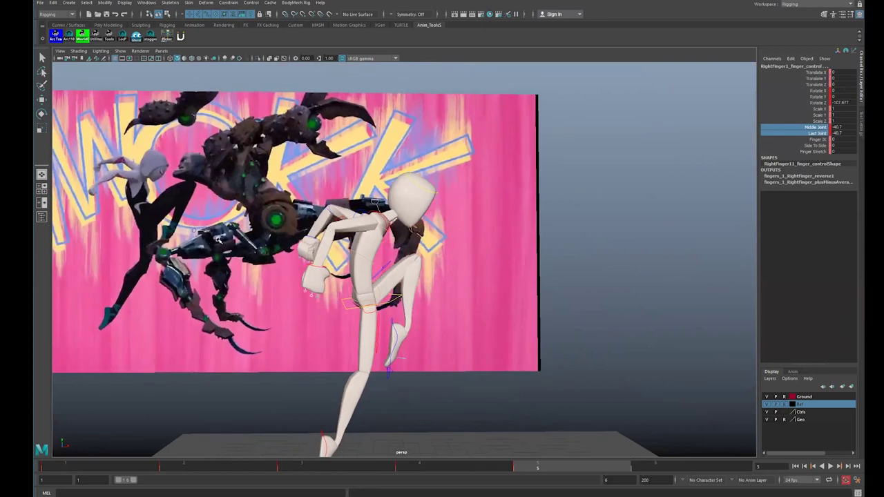
{"action": "left_click_drag", "start_coordinate": [570, 286], "coordinate": [611, 258], "text": "alt"}
Step: Rotate the Spine_Middle_FK control to about X -56.0, Y 5.9, Z 11.7 to bend the torso further forward
{"action": "left_click", "coordinate": [513, 273]}
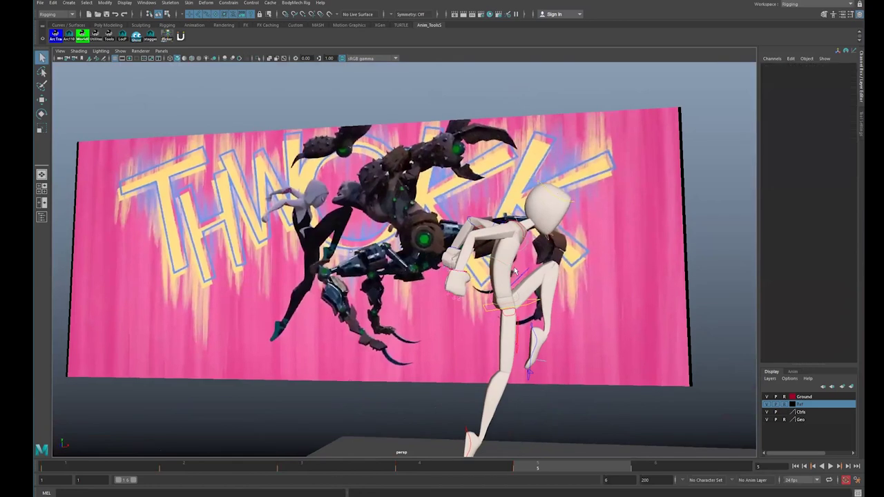
{"action": "left_click", "coordinate": [512, 268]}
{"action": "left_click_drag", "start_coordinate": [475, 243], "coordinate": [487, 237]}
{"action": "key", "text": "q"}
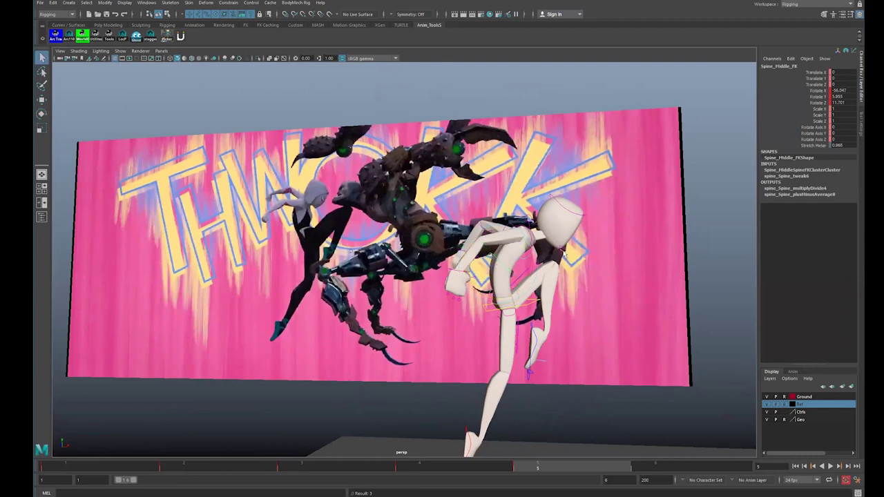
Step: Nudge the LeftLeg_IK_Leg control horizontally to bring the raised left foot slightly closer to the body
{"action": "left_click", "coordinate": [533, 333]}
{"action": "key", "text": "w"}
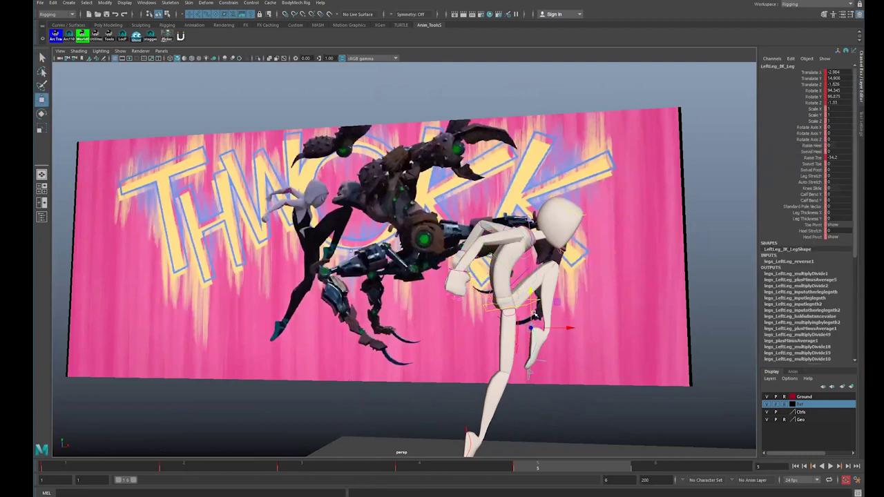
{"action": "left_click_drag", "start_coordinate": [568, 326], "coordinate": [564, 327]}
{"action": "key", "text": "q"}
Step: Ease the Spine_Middle_FK rotation to about X -44.6, Y 4.6, Z 10.1 for a less extreme torso bend
{"action": "left_click", "coordinate": [496, 262]}
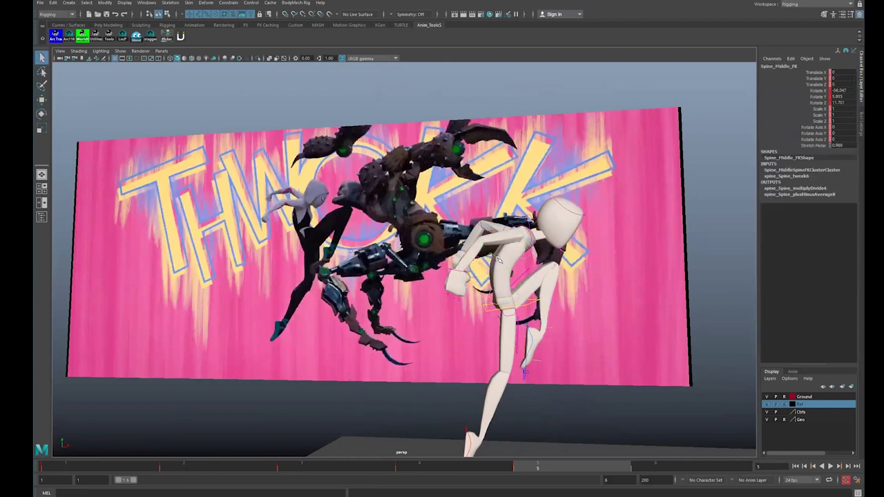
{"action": "key", "text": "e"}
{"action": "left_click_drag", "start_coordinate": [469, 254], "coordinate": [509, 228]}
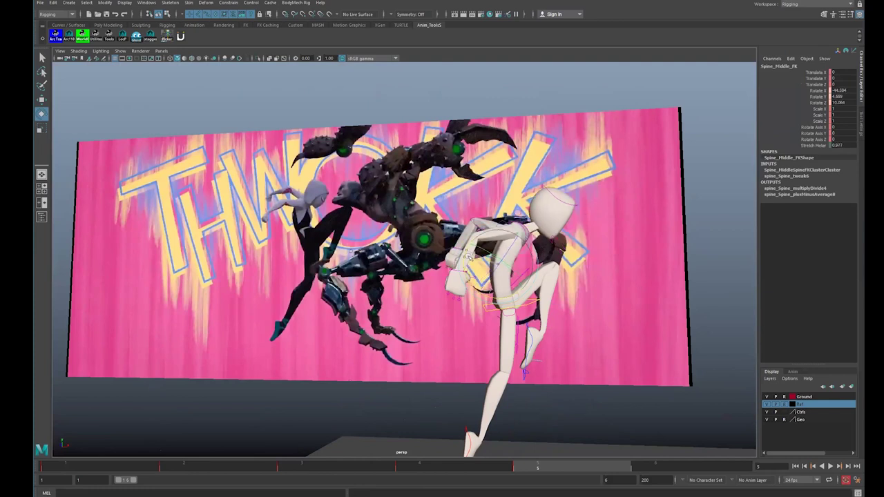
{"action": "key", "text": "q"}
Step: Rotate the left upper arm and forearm controls to swing the left hand up and back behind the body
{"action": "left_click", "coordinate": [544, 207]}
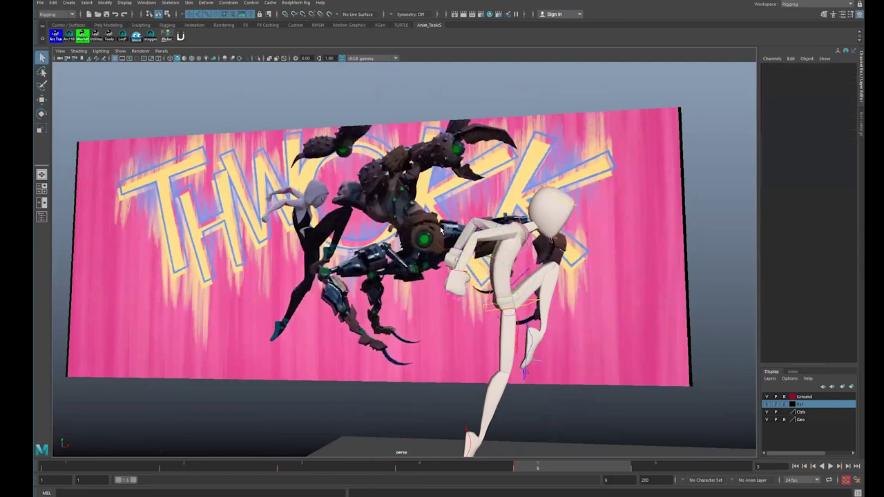
{"action": "scroll", "coordinate": [602, 211], "scroll_direction": "up", "scroll_amount": 4}
{"action": "left_click_drag", "start_coordinate": [559, 185], "coordinate": [563, 167], "text": "alt"}
{"action": "left_click", "coordinate": [556, 200]}
{"action": "key", "text": "e"}
{"action": "key", "text": "q"}
{"action": "left_click", "coordinate": [506, 153]}
{"action": "key", "text": "e"}
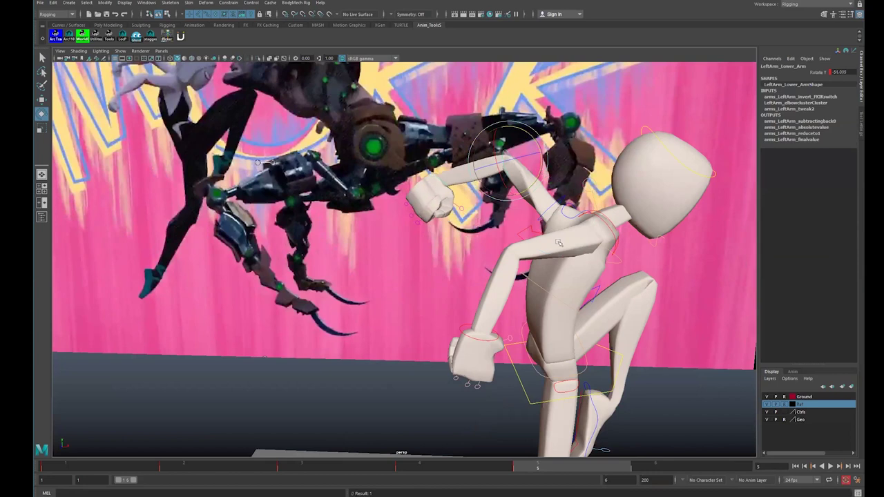
Step: Select all of the rig's controls and key the full pose at frame 5
{"action": "right_click_drag", "start_coordinate": [524, 268], "coordinate": [449, 268], "text": "alt"}
{"action": "left_click_drag", "start_coordinate": [559, 276], "coordinate": [382, 237], "text": "alt"}
{"action": "right_click_drag", "start_coordinate": [551, 453], "coordinate": [627, 434], "text": "alt"}
{"action": "left_click_drag", "start_coordinate": [628, 434], "coordinate": [395, 392]}
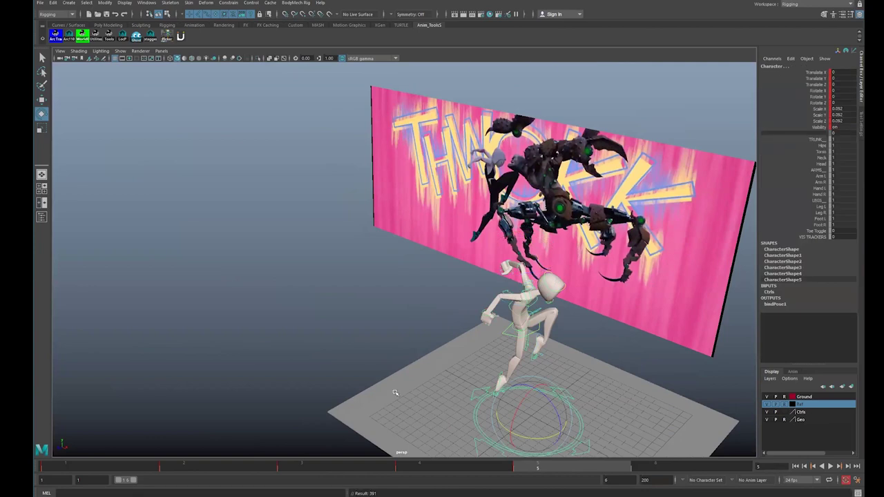
Step: Go to frame 6 with the leaping Spider-Man reference and key all controls there as a starting pose
{"action": "left_click", "coordinate": [671, 471]}
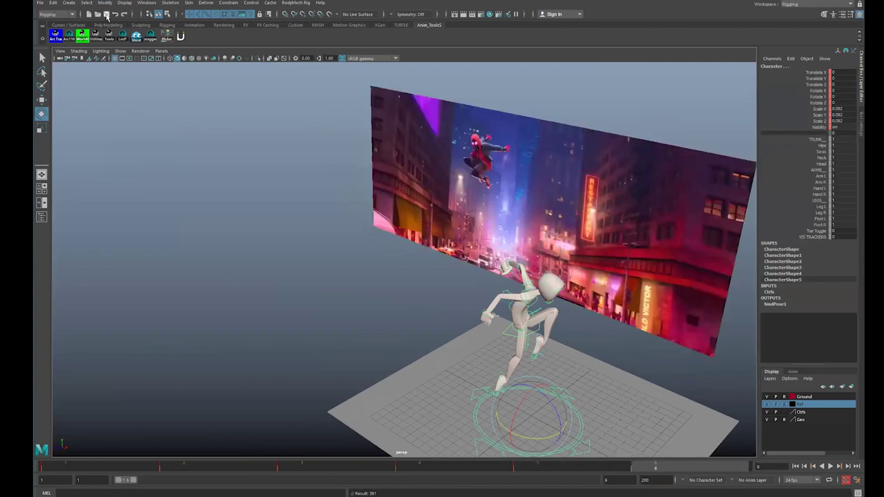
{"action": "right_click_drag", "start_coordinate": [545, 335], "coordinate": [467, 336], "text": "alt"}
{"action": "middle_click_drag", "start_coordinate": [468, 335], "coordinate": [445, 242], "text": "alt"}
{"action": "right_click_drag", "start_coordinate": [487, 325], "coordinate": [574, 342], "text": "alt"}
{"action": "left_click_drag", "start_coordinate": [574, 341], "coordinate": [718, 359], "text": "alt"}
{"action": "middle_click_drag", "start_coordinate": [718, 359], "coordinate": [603, 449], "text": "alt"}
{"action": "key", "text": "s"}
{"action": "key", "text": "."}
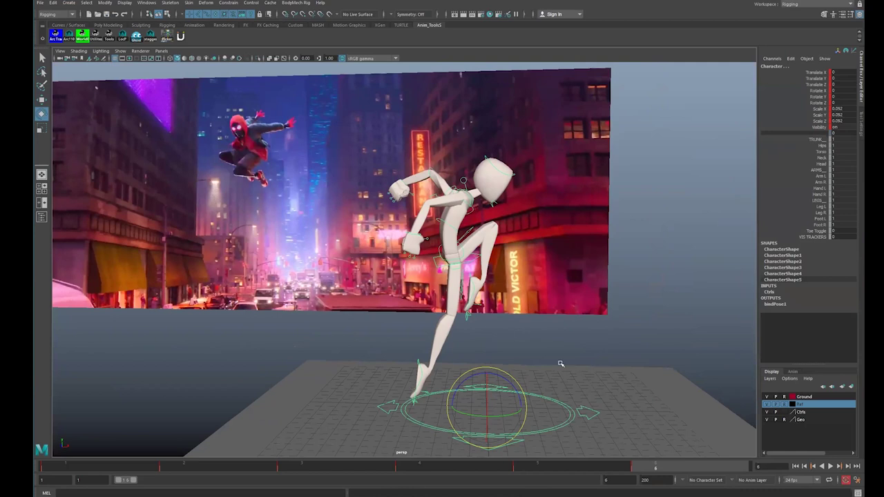
{"action": "left_click", "coordinate": [590, 366]}
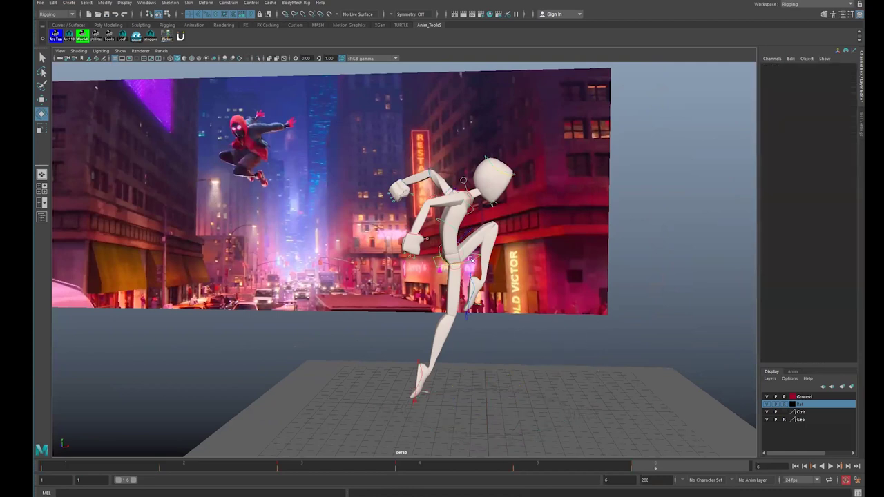
Step: Turn the Upper_Body control to about Y -26.5, Z -4.9 and rotate Spine_Pelvis_FK to reorient the hips
{"action": "left_click", "coordinate": [460, 263]}
{"action": "mouse_move", "coordinate": [482, 259]}
{"action": "left_mouse_down"}
{"action": "mouse_move", "coordinate": [449, 264]}
{"action": "mouse_move", "coordinate": [461, 261]}
{"action": "mouse_move", "coordinate": [460, 245]}
{"action": "mouse_move", "coordinate": [480, 245]}
{"action": "left_mouse_up"}
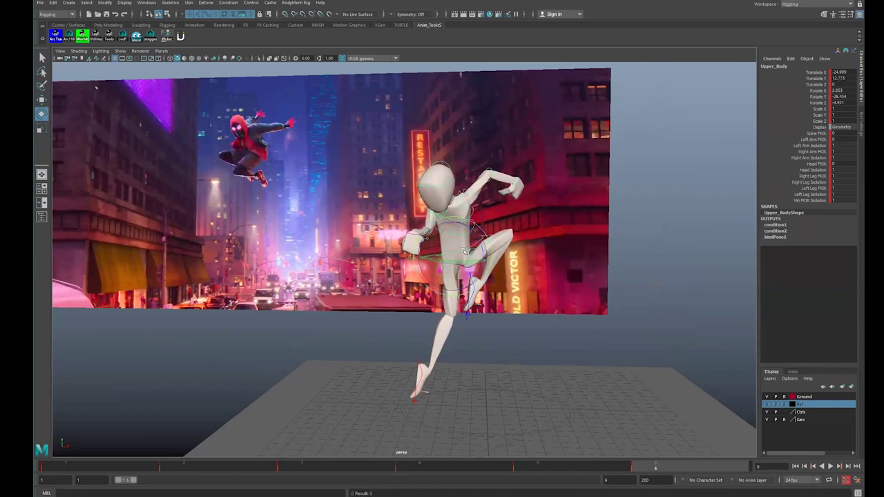
{"action": "left_click", "coordinate": [467, 254]}
{"action": "key", "text": "e"}
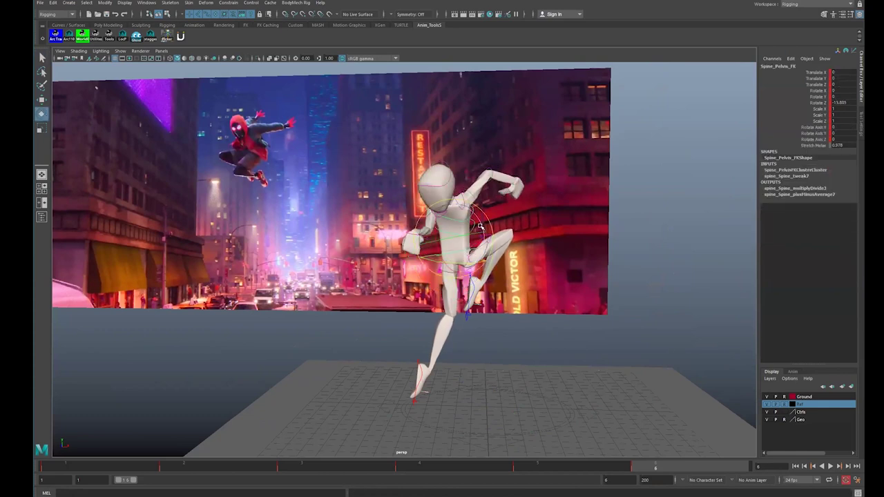
{"action": "left_click_drag", "start_coordinate": [482, 235], "coordinate": [483, 241]}
{"action": "key", "text": "q"}
{"action": "left_click", "coordinate": [461, 257]}
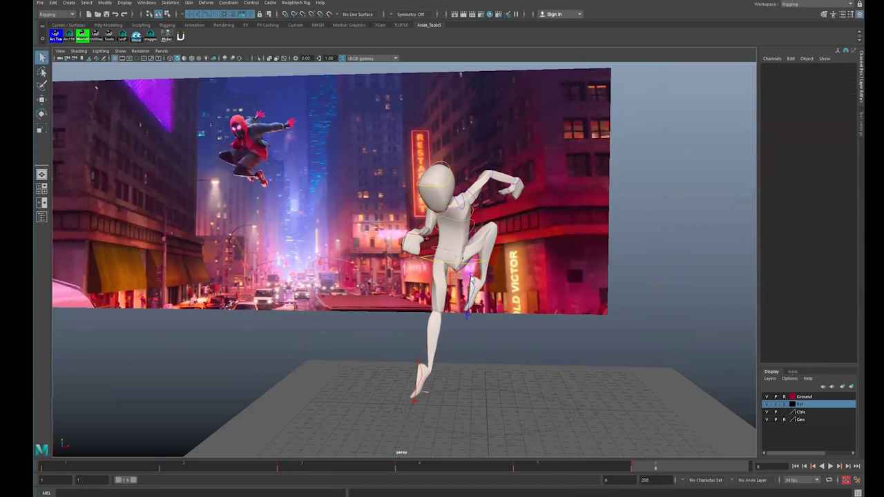
Step: Place LeftLeg_IK_Leg at about X -2.5, Y 13.0, Z -1.5 and rotate it to about X 101.0, Y -19.7, Z 10.0
{"action": "left_click", "coordinate": [470, 279]}
{"action": "key", "text": "w"}
{"action": "left_click_drag", "start_coordinate": [471, 279], "coordinate": [430, 314], "text": "alt"}
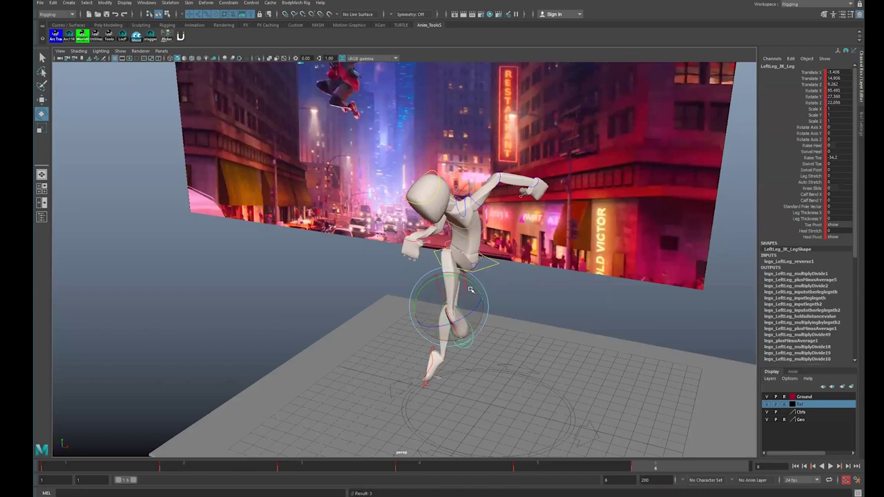
{"action": "key", "text": "w"}
{"action": "mouse_move", "coordinate": [481, 301]}
{"action": "left_mouse_down", "text": "alt"}
{"action": "mouse_move", "coordinate": [415, 290]}
{"action": "mouse_move", "coordinate": [515, 296]}
{"action": "mouse_move", "coordinate": [526, 306]}
{"action": "mouse_move", "coordinate": [482, 312]}
{"action": "left_mouse_up", "text": "alt"}
{"action": "key", "text": "e"}
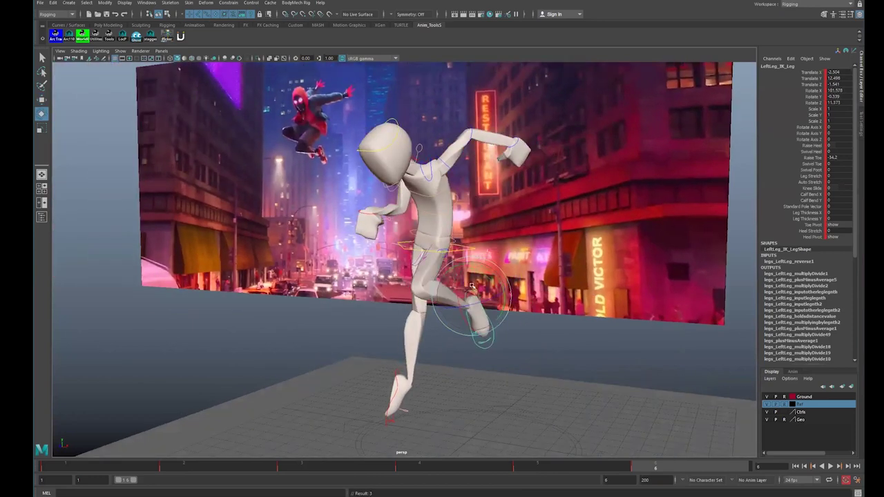
{"action": "key", "text": "w"}
{"action": "left_click_drag", "start_coordinate": [468, 293], "coordinate": [379, 245]}
{"action": "key", "text": "q"}
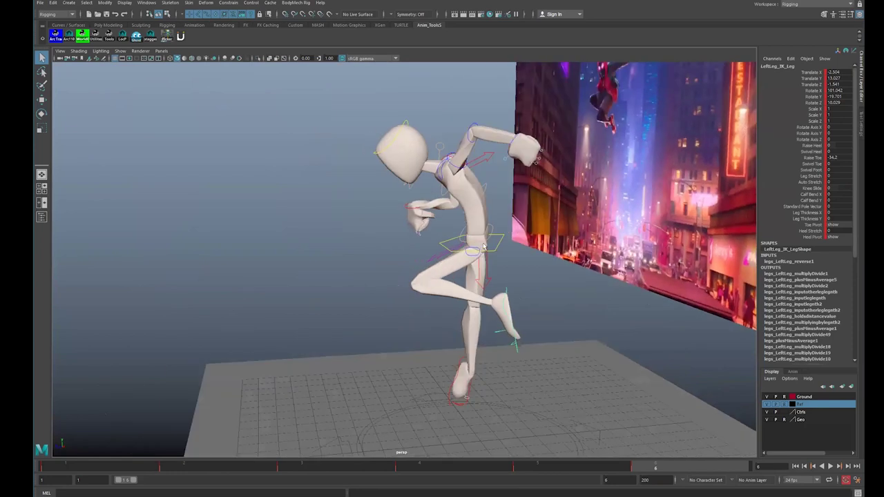
Step: Rotate the Spine_Pelvis_FK control to about X 18.4, Y 0.5, Z 1.2 to tilt the hips
{"action": "left_click", "coordinate": [487, 240]}
{"action": "key", "text": "e"}
{"action": "left_click_drag", "start_coordinate": [475, 195], "coordinate": [483, 210]}
{"action": "key", "text": "q"}
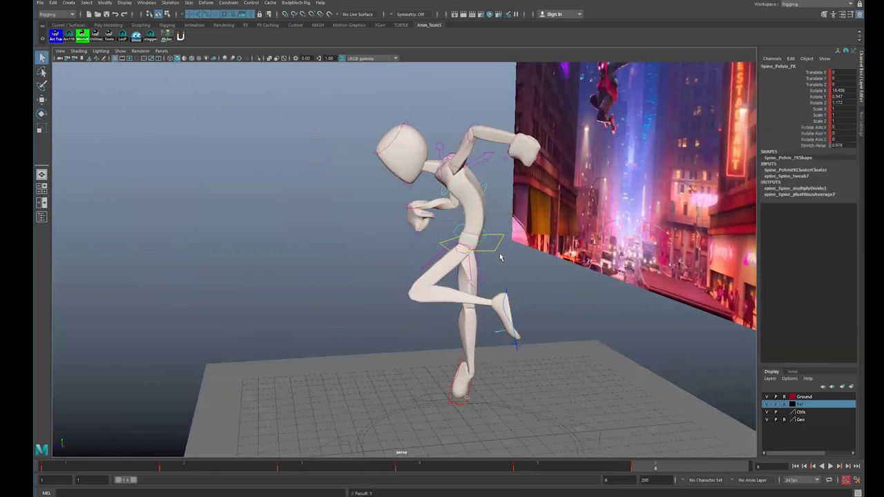
Step: Rotate the Upper_Body control to about X 16.1 to lean the whole body back
{"action": "key", "text": "e"}
{"action": "left_click", "coordinate": [503, 231]}
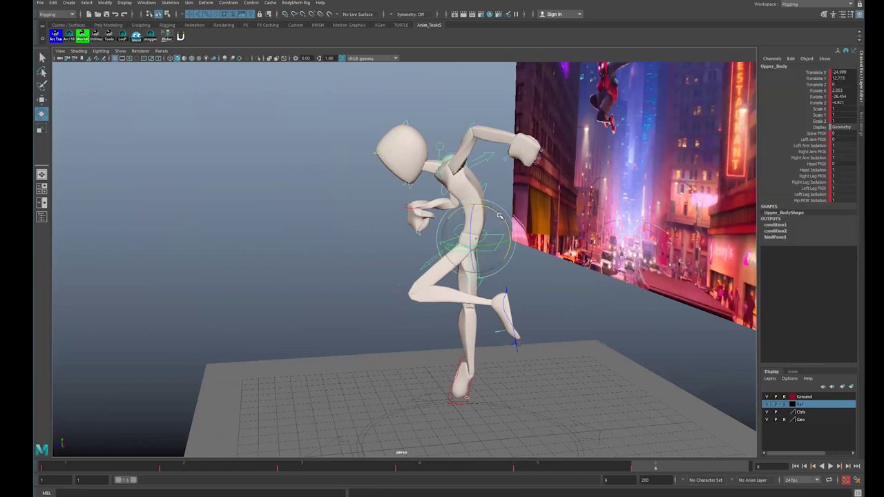
{"action": "left_click_drag", "start_coordinate": [500, 215], "coordinate": [511, 232]}
Step: Rotate the Head_FK control to about X 24.9, Y -1.0 to lift the face like the reference
{"action": "left_click_drag", "start_coordinate": [414, 277], "coordinate": [477, 266], "text": "alt"}
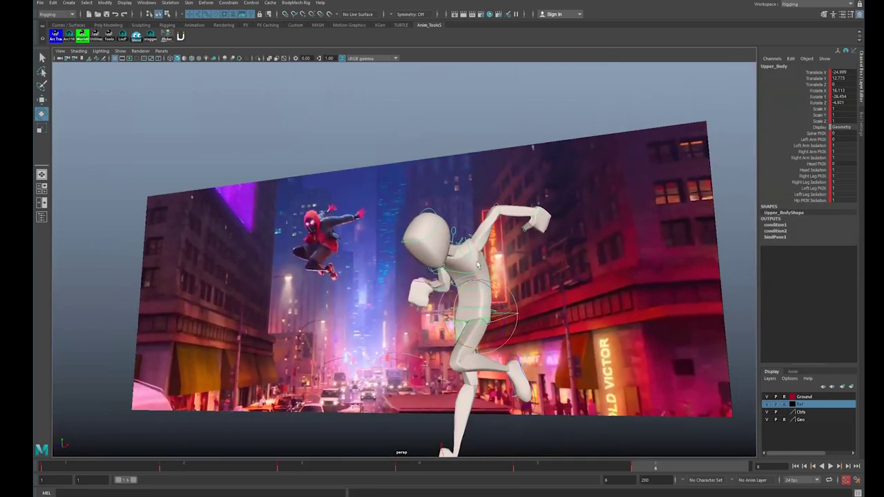
{"action": "left_click", "coordinate": [453, 234]}
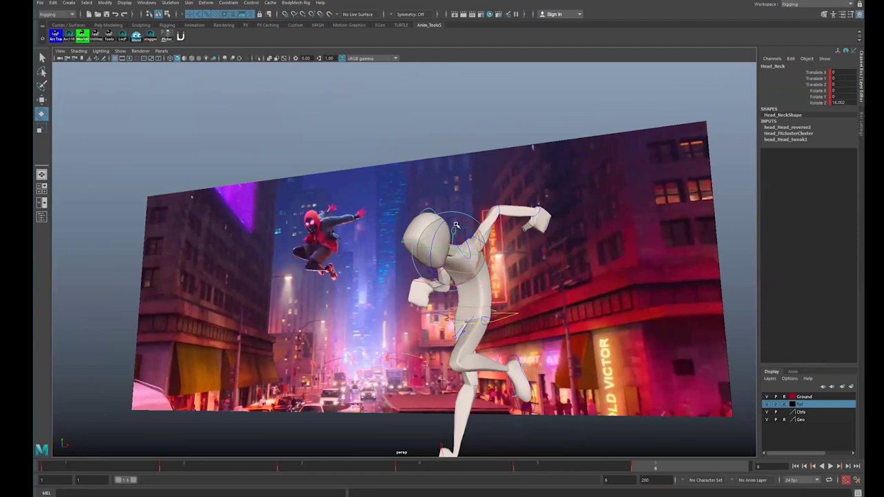
{"action": "left_click", "coordinate": [429, 243]}
{"action": "left_click_drag", "start_coordinate": [440, 223], "coordinate": [442, 271]}
{"action": "key", "text": "q"}
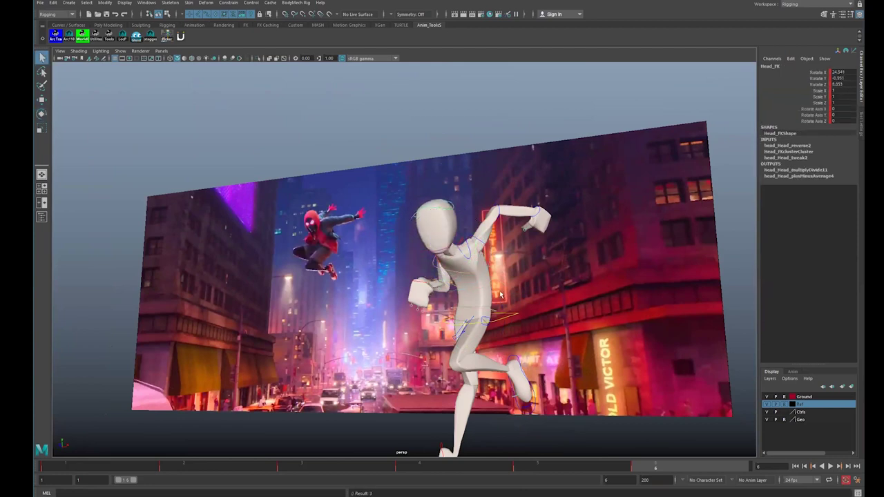
Step: Rotate the Spine_Pelvis_FK control to about X 16.1, Y -16.3, Z 2.5 to twist the lower torso
{"action": "scroll", "coordinate": [501, 296], "scroll_direction": "up", "scroll_amount": 3}
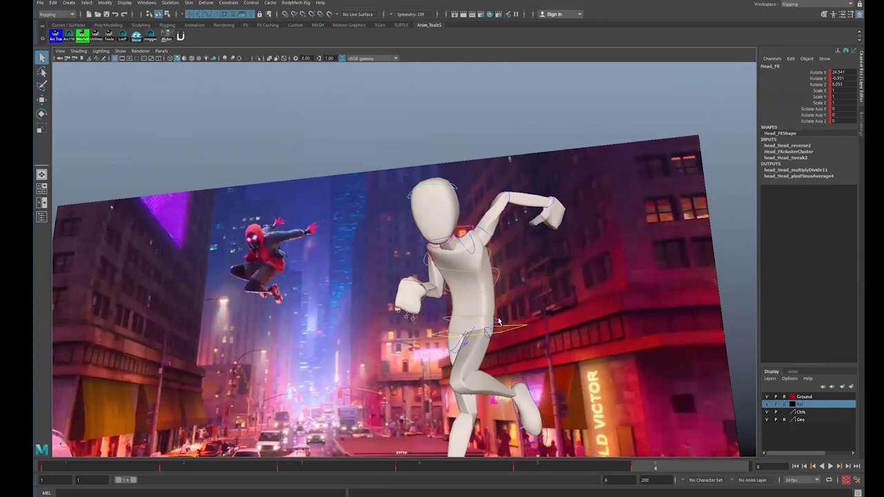
{"action": "scroll", "coordinate": [533, 308], "scroll_direction": "down", "scroll_amount": 3}
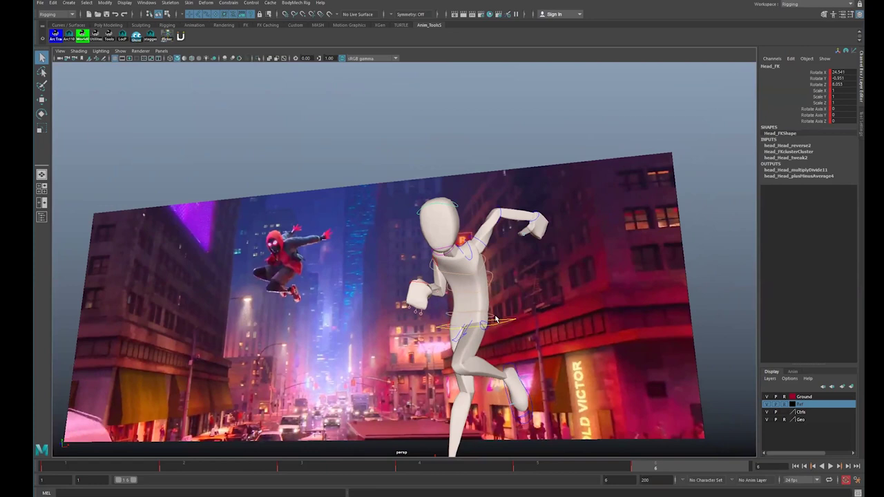
{"action": "left_click", "coordinate": [494, 317]}
{"action": "key", "text": "e"}
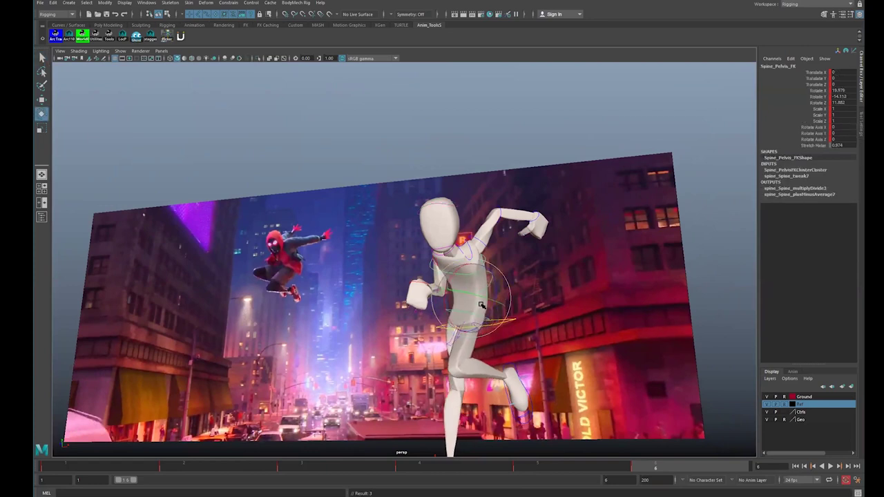
{"action": "left_click_drag", "start_coordinate": [487, 290], "coordinate": [490, 229]}
{"action": "key", "text": "q"}
{"action": "left_click", "coordinate": [487, 238]}
{"action": "key", "text": "e"}
{"action": "key", "text": "q"}
Step: Rotate the left hand and left forearm controls to straighten the arm outward like the reference
{"action": "left_click", "coordinate": [574, 245]}
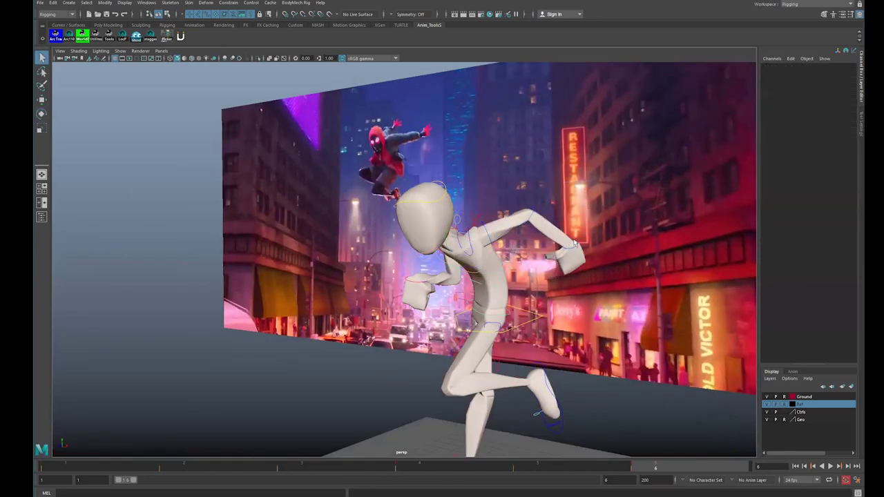
{"action": "left_click", "coordinate": [575, 244]}
{"action": "key", "text": "e"}
{"action": "left_click_drag", "start_coordinate": [574, 246], "coordinate": [594, 225]}
{"action": "key", "text": "q"}
{"action": "left_click", "coordinate": [537, 219]}
{"action": "left_click", "coordinate": [533, 215]}
{"action": "key", "text": "e"}
{"action": "left_click_drag", "start_coordinate": [510, 242], "coordinate": [473, 200]}
{"action": "key", "text": "q"}
Step: Rotate the LeftArm_Upper_Arm control to about X 95.0, Y 70.3, Z 10.5 to extend the arm from the shoulder
{"action": "left_click", "coordinate": [495, 228]}
{"action": "left_click", "coordinate": [494, 228]}
{"action": "key", "text": "e"}
{"action": "key", "text": "q"}
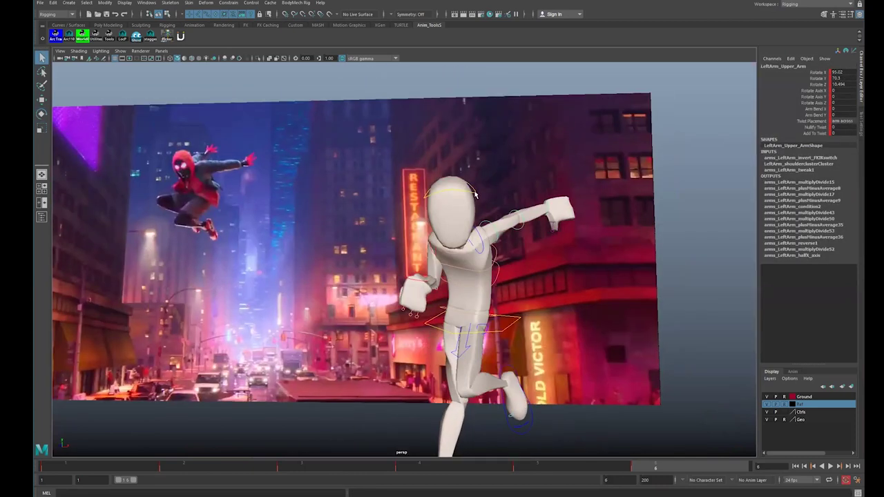
Step: Adjust the Head_FK control's rotation to re-aim the face
{"action": "left_click", "coordinate": [475, 194]}
{"action": "key", "text": "e"}
{"action": "left_click_drag", "start_coordinate": [433, 254], "coordinate": [515, 268]}
{"action": "key", "text": "q"}
Step: Move the RightArm_Arm_IK control from the front of the torso to behind the body at shoulder height
{"action": "left_click", "coordinate": [515, 268]}
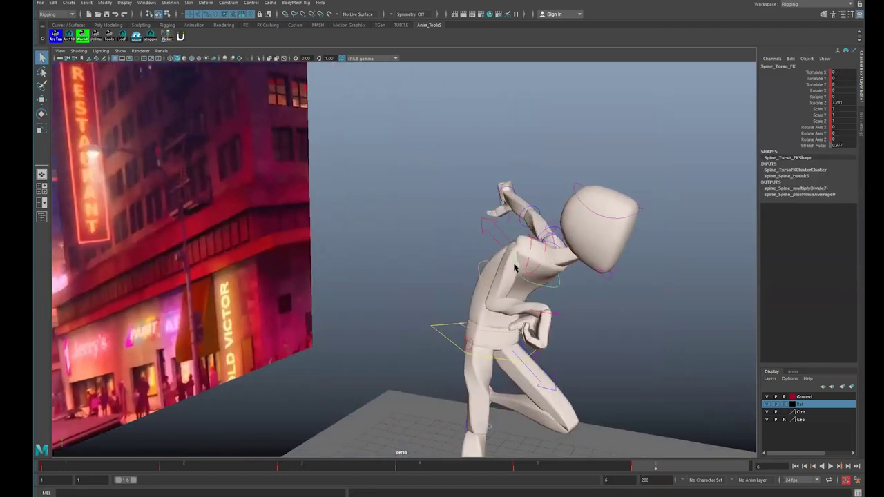
{"action": "key", "text": "w"}
{"action": "left_click", "coordinate": [559, 315]}
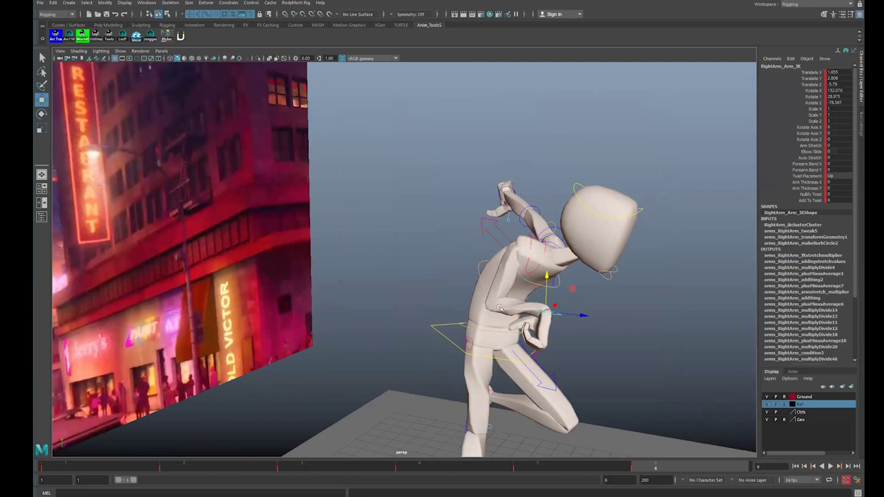
{"action": "left_click_drag", "start_coordinate": [546, 314], "coordinate": [395, 303]}
{"action": "left_click_drag", "start_coordinate": [415, 319], "coordinate": [469, 235]}
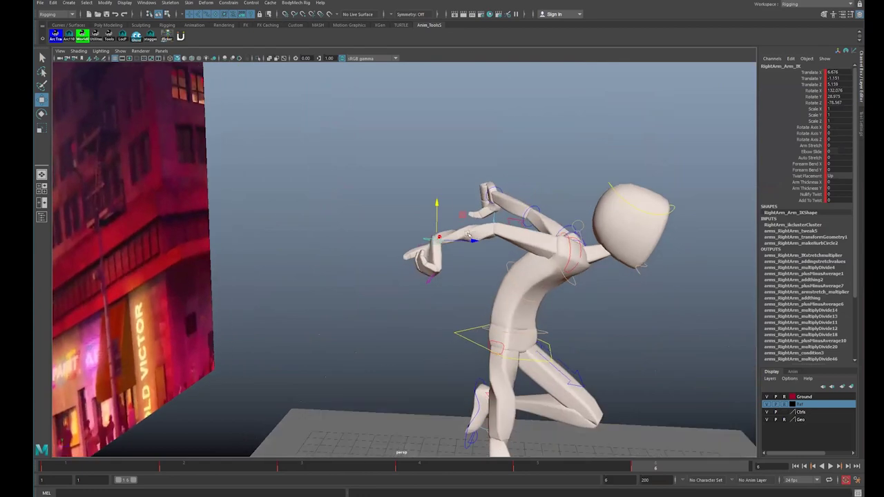
{"action": "left_click_drag", "start_coordinate": [436, 201], "coordinate": [455, 191]}
{"action": "left_click_drag", "start_coordinate": [488, 227], "coordinate": [303, 280]}
Step: Refine the RightArm_Arm_IK placement and rotate it to about X 109.0, Y 112.7, Z 28.5 so the right arm stretches back
{"action": "key", "text": "e"}
{"action": "key", "text": "w"}
{"action": "left_click_drag", "start_coordinate": [526, 266], "coordinate": [506, 303]}
{"action": "key", "text": "e"}
{"action": "key", "text": "w"}
{"action": "left_click_drag", "start_coordinate": [525, 247], "coordinate": [526, 257]}
{"action": "left_click_drag", "start_coordinate": [526, 257], "coordinate": [600, 262], "text": "alt"}
{"action": "left_click_drag", "start_coordinate": [482, 285], "coordinate": [468, 283]}
{"action": "left_click_drag", "start_coordinate": [439, 248], "coordinate": [549, 358]}
Step: Rotate the RightArm_Shoulder control to about X 11.8, Y 52.4, Z -24.7 to pull the shoulder back
{"action": "left_click", "coordinate": [491, 337]}
{"action": "key", "text": "e"}
{"action": "key", "text": "q"}
{"action": "left_click", "coordinate": [548, 362]}
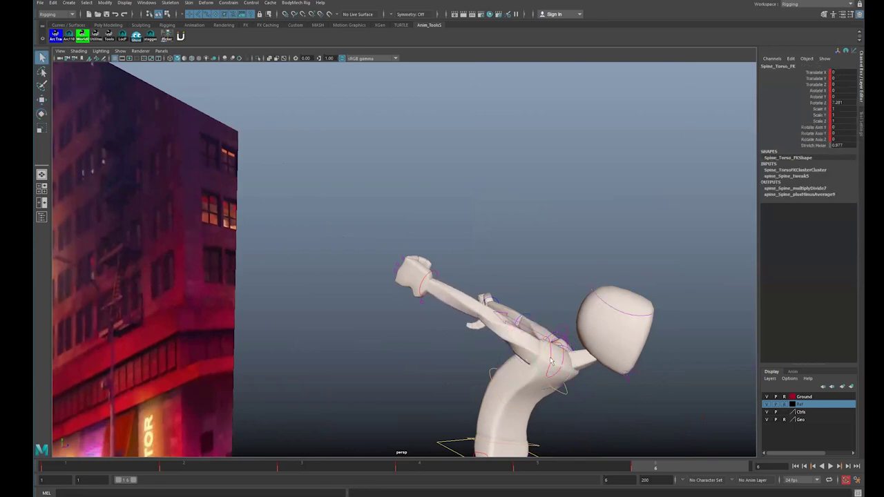
{"action": "key", "text": "e"}
{"action": "left_click_drag", "start_coordinate": [545, 374], "coordinate": [538, 337]}
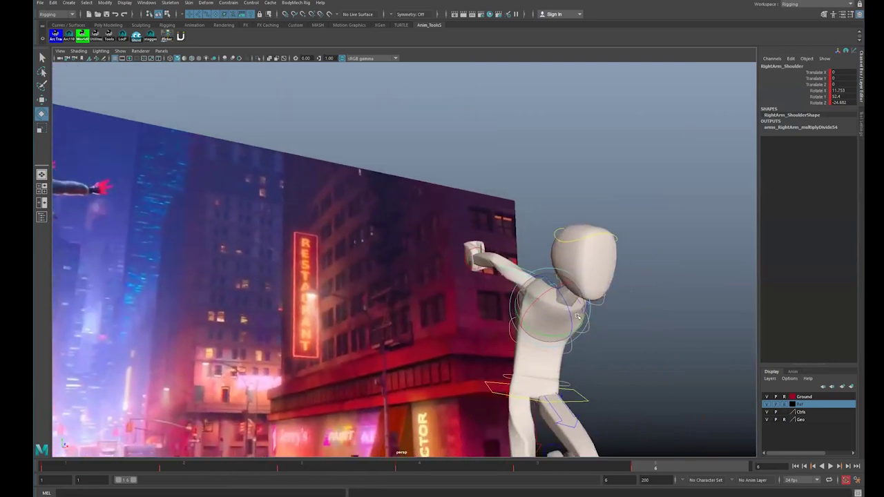
{"action": "key", "text": "q"}
Step: Reposition the RightArm_Arm_IK control so the right hand rises behind the head as in the reference
{"action": "left_click_drag", "start_coordinate": [512, 295], "coordinate": [512, 333], "text": "alt"}
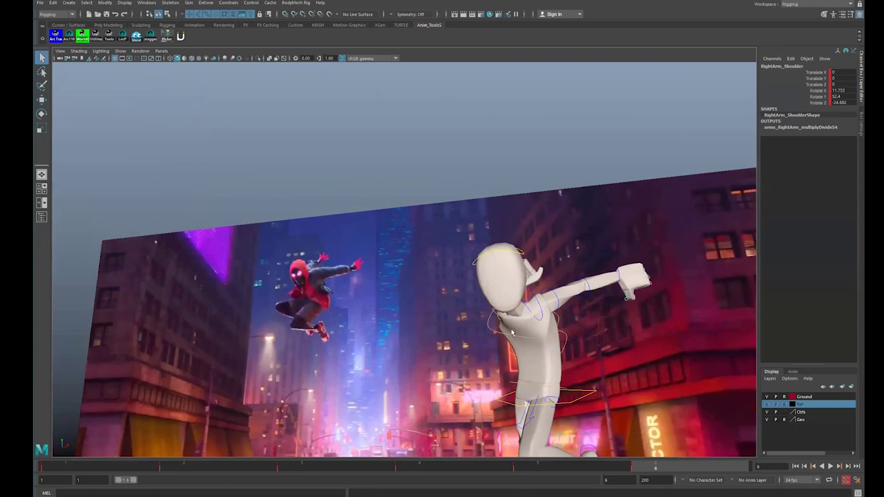
{"action": "left_click_drag", "start_coordinate": [565, 336], "coordinate": [486, 310], "text": "alt"}
{"action": "left_click", "coordinate": [472, 281]}
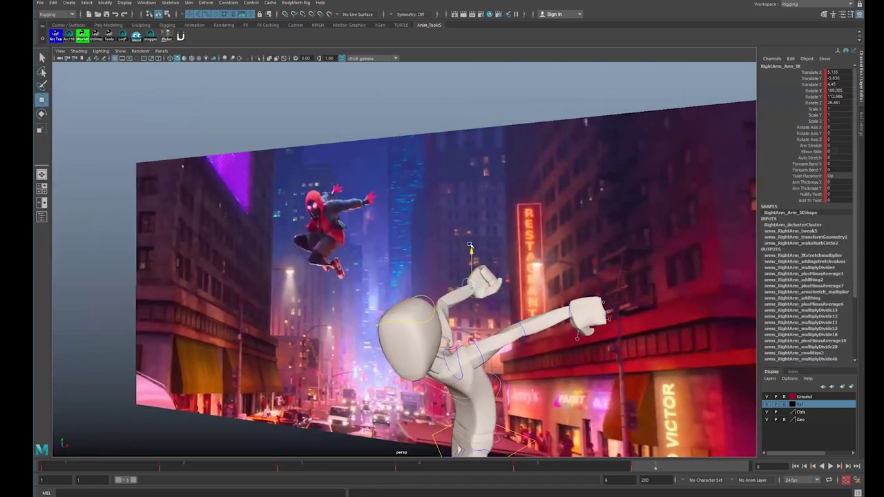
{"action": "right_click_drag", "start_coordinate": [394, 253], "coordinate": [359, 284], "text": "alt"}
{"action": "middle_click_drag", "start_coordinate": [359, 283], "coordinate": [462, 303], "text": "alt"}
{"action": "left_click_drag", "start_coordinate": [462, 303], "coordinate": [506, 382], "text": "alt"}
{"action": "middle_click_drag", "start_coordinate": [506, 382], "coordinate": [394, 341], "text": "alt"}
{"action": "left_click_drag", "start_coordinate": [395, 341], "coordinate": [423, 357], "text": "alt"}
{"action": "middle_click_drag", "start_coordinate": [423, 357], "coordinate": [435, 357], "text": "alt"}
{"action": "key", "text": "q"}
{"action": "left_click_drag", "start_coordinate": [435, 357], "coordinate": [424, 282], "text": "alt"}
Step: Rotate the RightLeg_IK_Leg control to about X 92.0, Y -44.0, Z 14.3 to swing the right knee outward
{"action": "left_click", "coordinate": [426, 394]}
{"action": "key", "text": "e"}
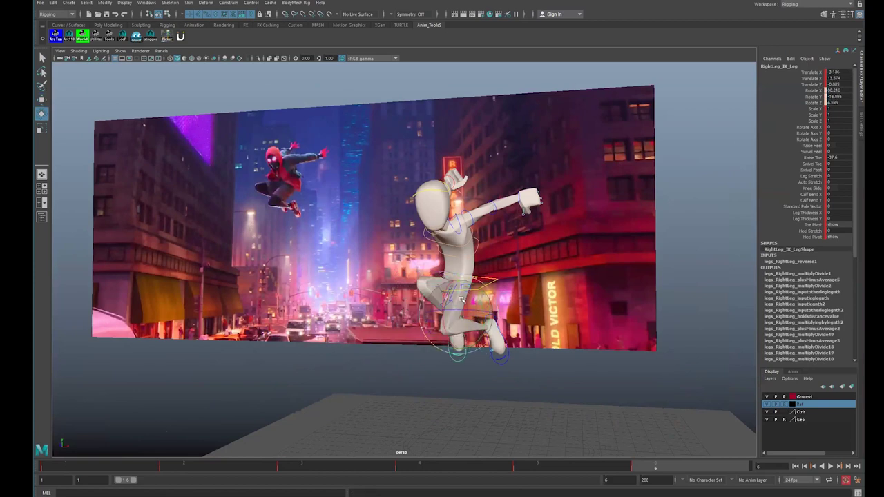
{"action": "scroll", "coordinate": [486, 271], "scroll_direction": "up", "scroll_amount": 3}
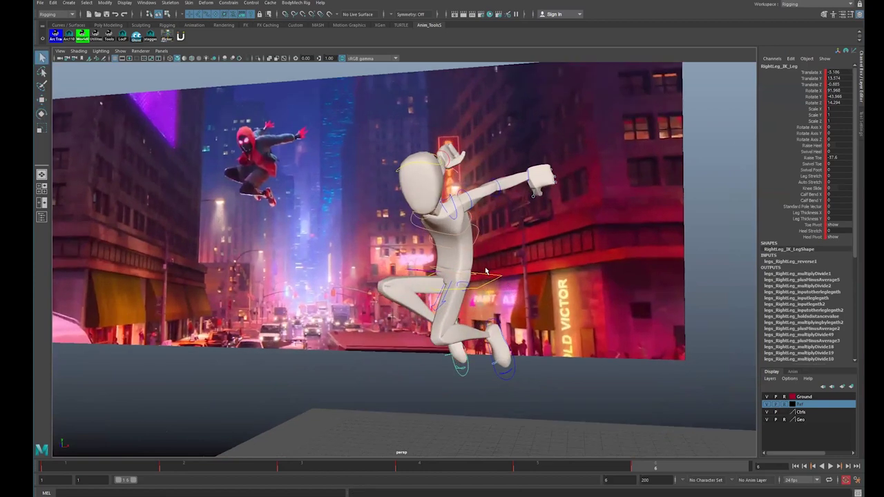
Step: Rotate the Upper_Body control to about X 22.5, Y -42.4 to turn and lean the whole body
{"action": "left_click", "coordinate": [478, 264]}
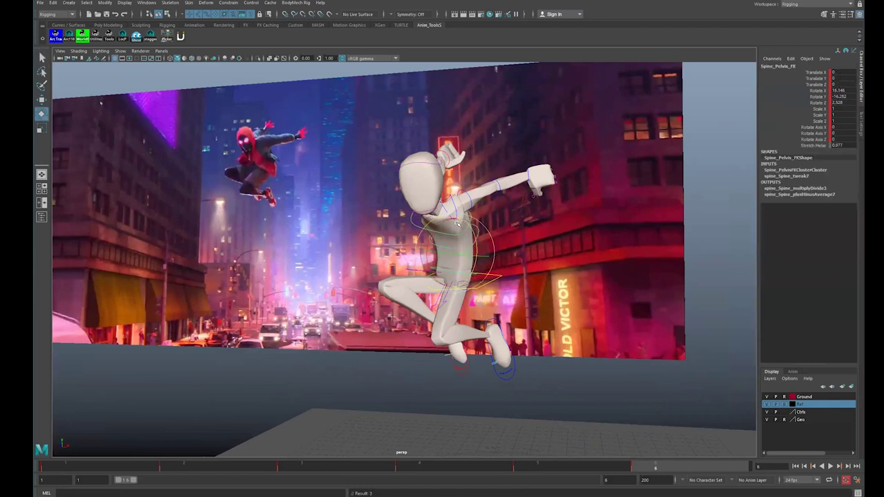
{"action": "left_click", "coordinate": [495, 279]}
{"action": "left_click", "coordinate": [495, 276]}
{"action": "key", "text": "e"}
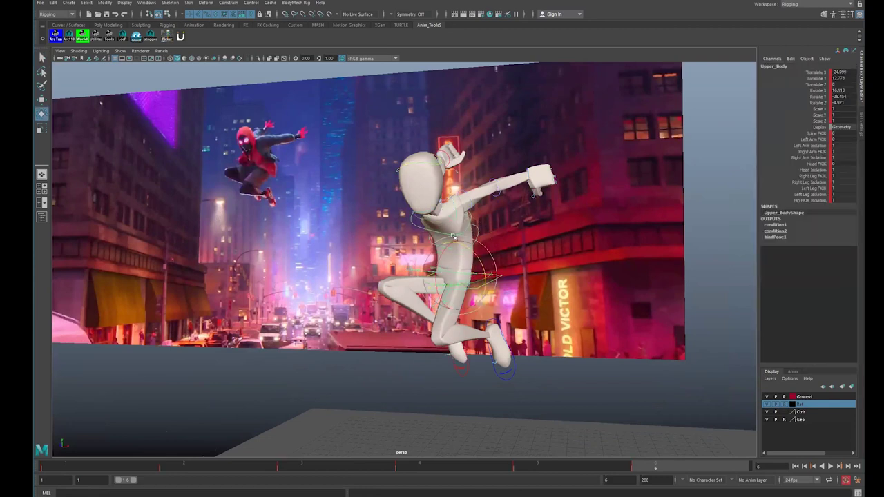
{"action": "left_click_drag", "start_coordinate": [453, 252], "coordinate": [454, 268]}
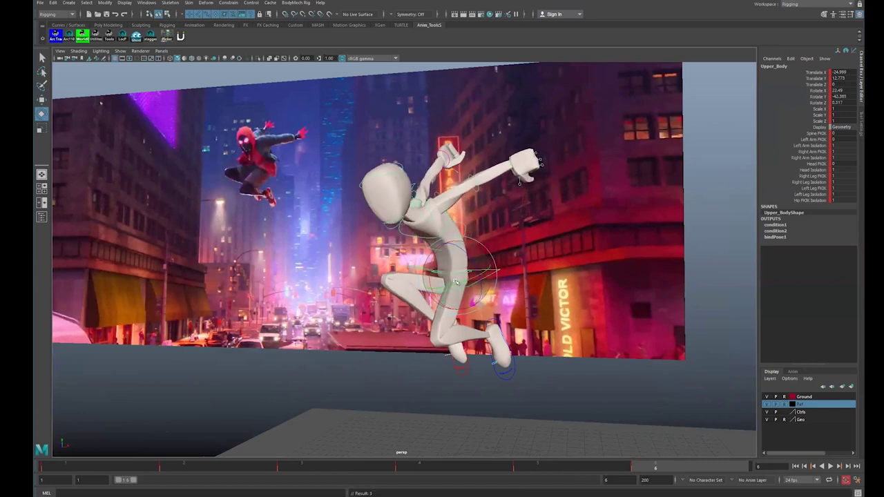
Step: Place RightLeg_IK_Leg at about X -2.8, Y 13.1, Z -1.0 and rotate it to about X 85.3, Y -59.5, Z 4.5
{"action": "left_click", "coordinate": [466, 371]}
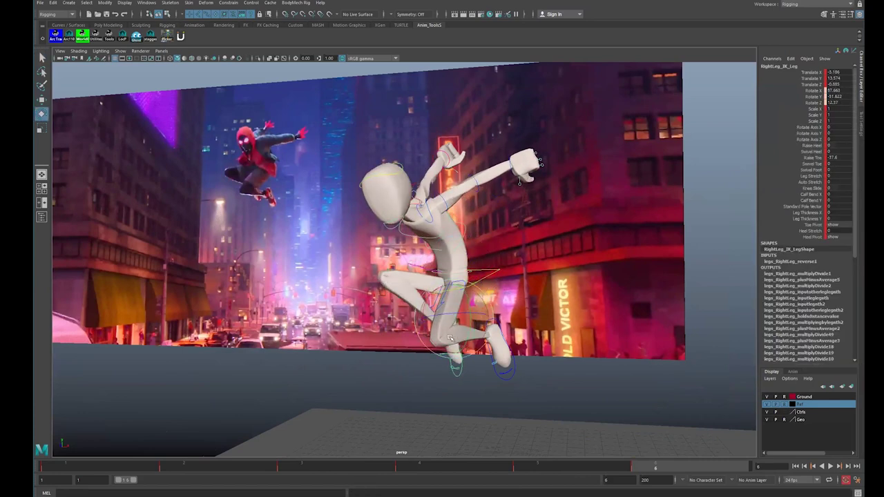
{"action": "mouse_move", "coordinate": [450, 314]}
{"action": "left_mouse_down"}
{"action": "mouse_move", "coordinate": [464, 317]}
{"action": "mouse_move", "coordinate": [455, 319]}
{"action": "left_mouse_up"}
{"action": "key", "text": "q"}
Step: Rotate the Spine_Pelvis_FK control to about X 23.7, Y -17.1, Z 4.9 to tilt the hips further
{"action": "left_click", "coordinate": [468, 275]}
{"action": "key", "text": "e"}
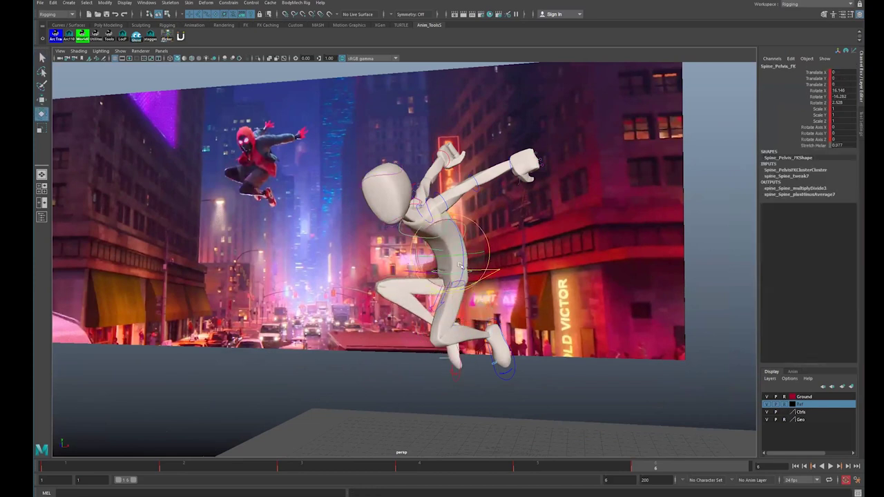
{"action": "left_click_drag", "start_coordinate": [439, 230], "coordinate": [441, 233]}
{"action": "key", "text": "q"}
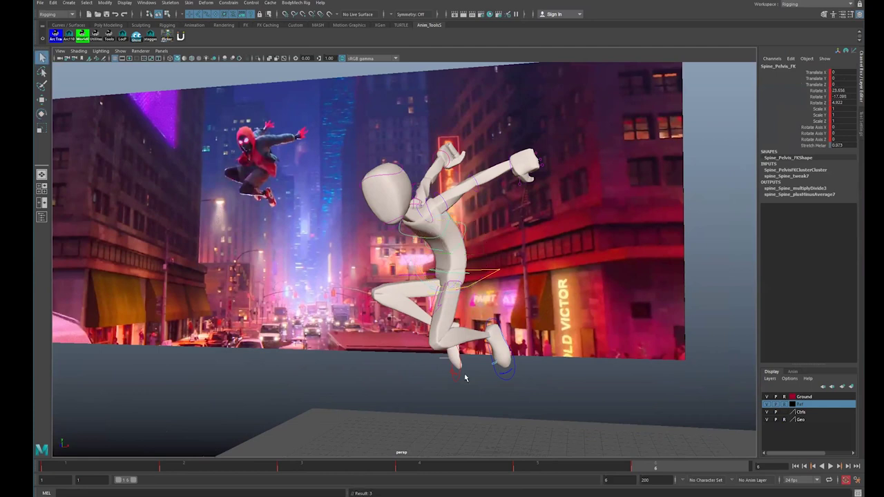
Step: Move the RightLeg_IK_Leg control to about X -3.3, Y 13.7, Z -1.3 to tuck the right foot up
{"action": "left_click", "coordinate": [460, 368]}
{"action": "left_click", "coordinate": [458, 371]}
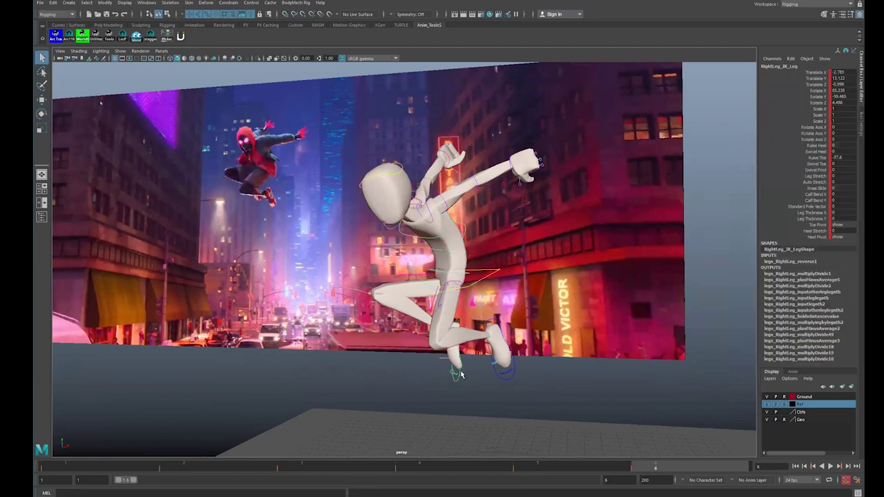
{"action": "key", "text": "w"}
{"action": "left_click_drag", "start_coordinate": [456, 294], "coordinate": [441, 284]}
{"action": "left_click_drag", "start_coordinate": [450, 328], "coordinate": [459, 316]}
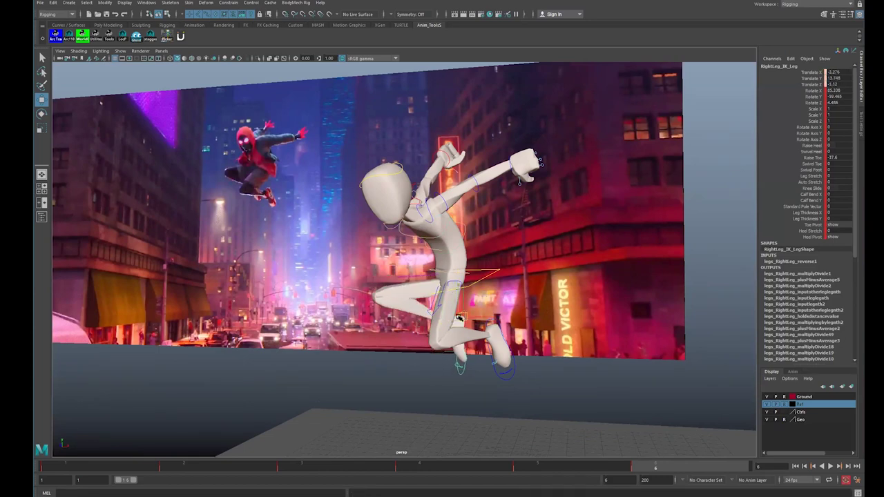
Step: Place LeftLeg_IK_Leg at about X -3.4, Y 12.9, Z -1.3 and rotate it to about X 95.6, Y -39.7, Z 3.9
{"action": "left_click", "coordinate": [509, 341]}
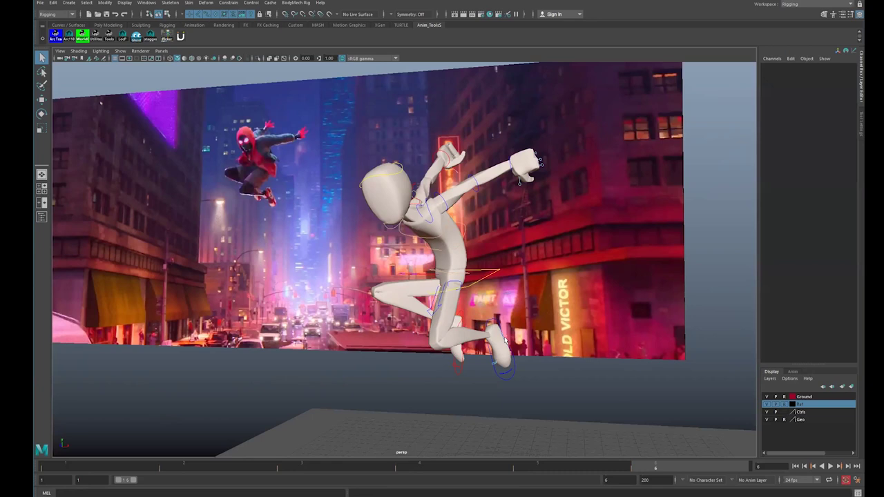
{"action": "left_click", "coordinate": [501, 352]}
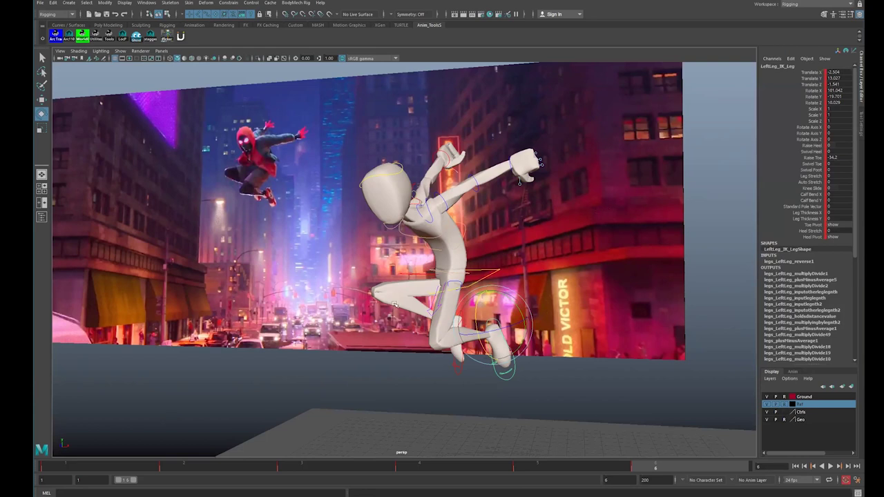
{"action": "key", "text": "w"}
{"action": "mouse_move", "coordinate": [492, 326]}
{"action": "left_mouse_down"}
{"action": "mouse_move", "coordinate": [479, 319]}
{"action": "mouse_move", "coordinate": [482, 327]}
{"action": "left_mouse_up"}
{"action": "key", "text": "e"}
{"action": "key", "text": "w"}
{"action": "key", "text": "q"}
Step: Rotate the Spine_Pelvis_FK control to about X 27.5, Y -15.2, Z 6.7 to refine the hip tilt
{"action": "right_click_drag", "start_coordinate": [450, 276], "coordinate": [467, 281], "text": "alt"}
{"action": "middle_click_drag", "start_coordinate": [467, 281], "coordinate": [526, 291], "text": "alt"}
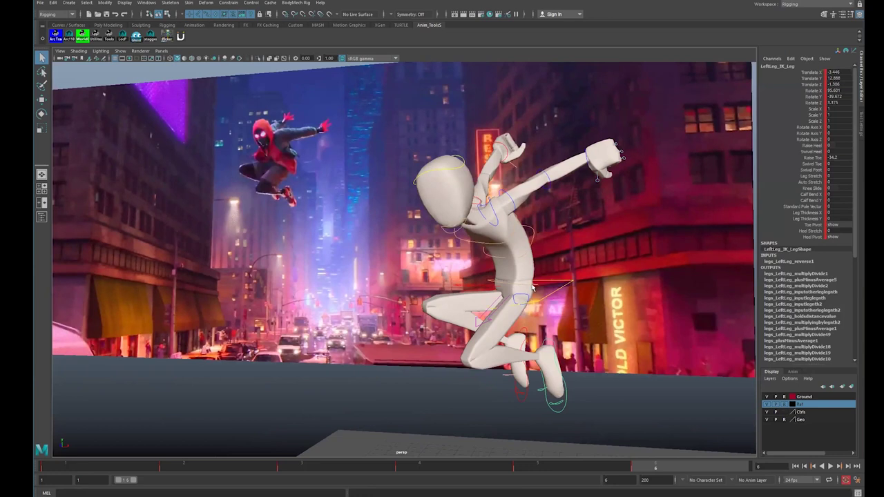
{"action": "left_click", "coordinate": [533, 289]}
{"action": "key", "text": "e"}
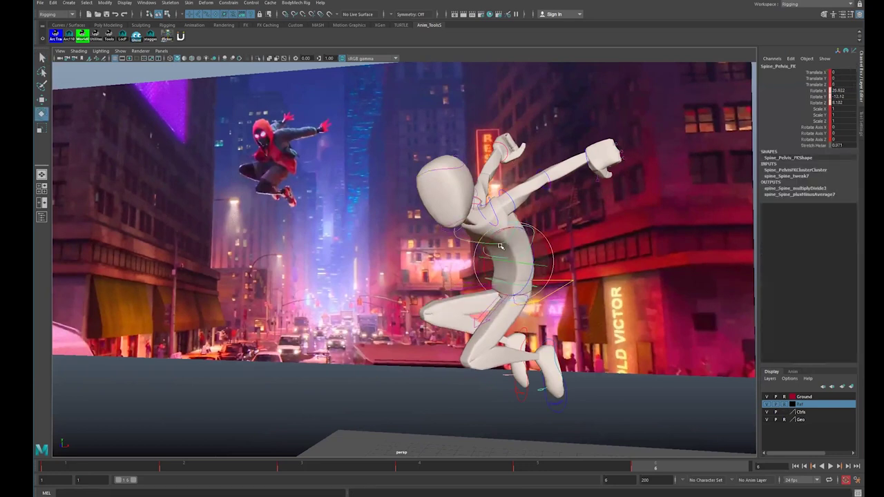
{"action": "left_click_drag", "start_coordinate": [493, 250], "coordinate": [501, 241]}
{"action": "key", "text": "q"}
Step: Rotate the left hand's finger controls to start opening the fist
{"action": "middle_click_drag", "start_coordinate": [617, 140], "coordinate": [545, 249], "text": "alt"}
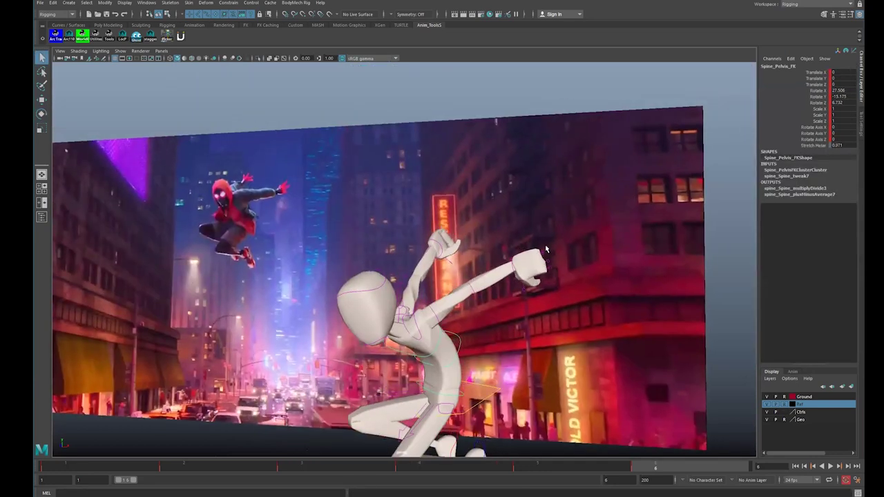
{"action": "left_click", "coordinate": [544, 256]}
{"action": "key", "text": "e"}
{"action": "left_click_drag", "start_coordinate": [532, 237], "coordinate": [544, 245]}
{"action": "left_click_drag", "start_coordinate": [566, 252], "coordinate": [483, 254], "text": "alt"}
{"action": "left_click_drag", "start_coordinate": [615, 255], "coordinate": [606, 283]}
{"action": "key", "text": "q"}
{"action": "key", "text": "e"}
{"action": "key", "text": "q"}
{"action": "left_click", "coordinate": [608, 297]}
{"action": "key", "text": "e"}
{"action": "key", "text": "q"}
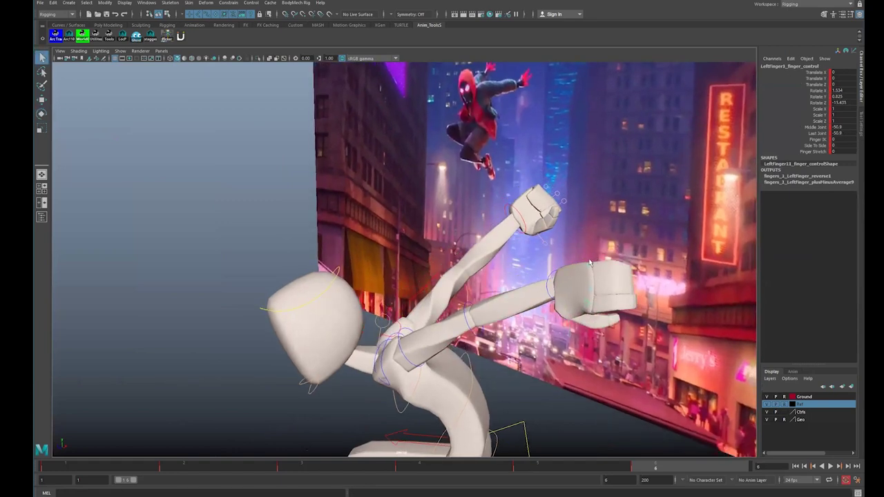
Step: Set the Middle Joint and Last Joint of the first and second left finger controls to 0 to straighten them
{"action": "left_click_drag", "start_coordinate": [844, 126], "coordinate": [844, 133]}
{"action": "type", "text": "0"}
{"action": "key", "text": "Return"}
{"action": "left_click", "coordinate": [596, 290]}
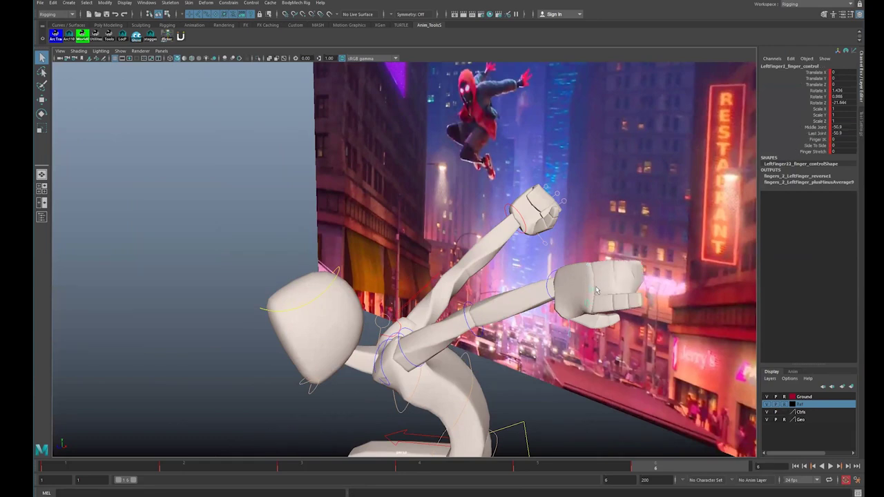
{"action": "left_click_drag", "start_coordinate": [843, 126], "coordinate": [839, 133]}
{"action": "type", "text": "0"}
{"action": "key", "text": "Return"}
Step: Rotate the straightened left finger controls to bend the fingers back and spread them
{"action": "left_click_drag", "start_coordinate": [625, 277], "coordinate": [596, 229], "text": "alt"}
{"action": "left_click", "coordinate": [587, 254]}
{"action": "key", "text": "e"}
{"action": "left_click", "coordinate": [587, 254]}
{"action": "key", "text": "q"}
{"action": "left_click", "coordinate": [593, 272]}
{"action": "key", "text": "e"}
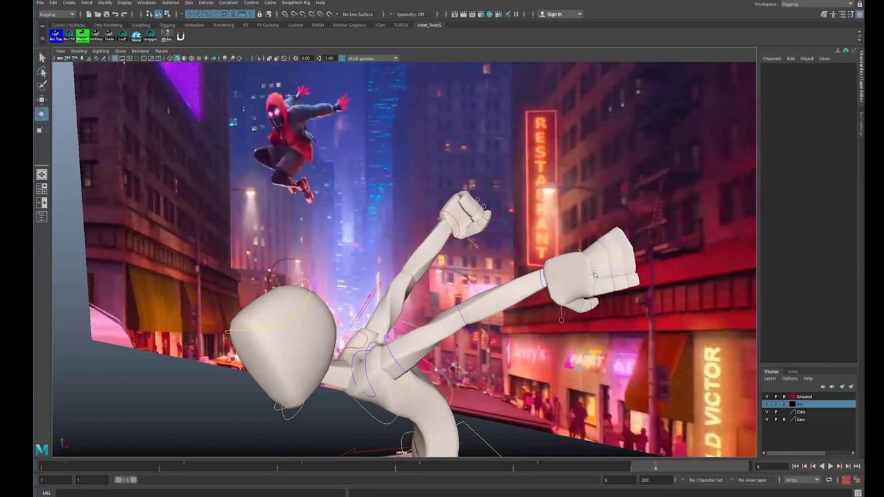
{"action": "left_click", "coordinate": [595, 263]}
{"action": "left_click_drag", "start_coordinate": [596, 259], "coordinate": [641, 246]}
{"action": "key", "text": "q"}
Step: Rotate the LeftArm_Hand control to about X -84, Y 19.2, Z 6.7 to turn the open palm
{"action": "left_click", "coordinate": [520, 271]}
{"action": "left_click", "coordinate": [520, 272]}
{"action": "key", "text": "e"}
{"action": "left_click_drag", "start_coordinate": [519, 272], "coordinate": [515, 280]}
{"action": "key", "text": "q"}
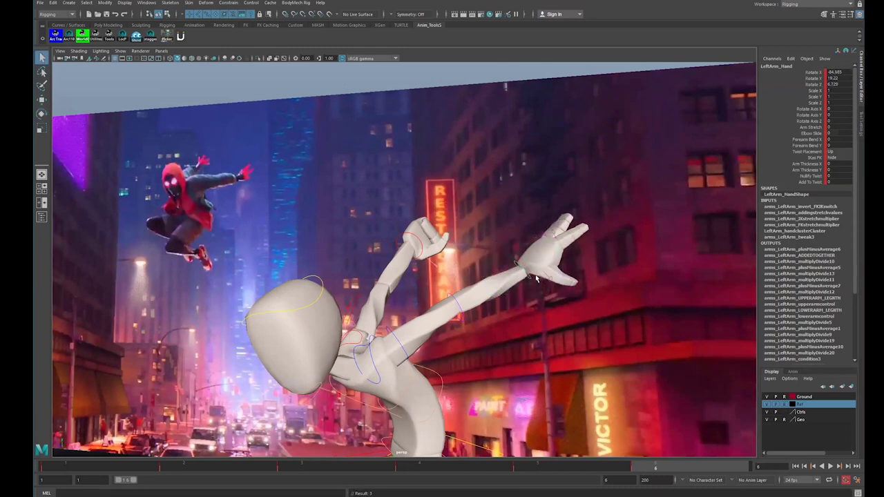
Step: Rotate the LeftThumb_finger_control outward and set its Middle Joint and Last Joint to 0
{"action": "left_click", "coordinate": [546, 279]}
{"action": "left_click", "coordinate": [550, 283]}
{"action": "key", "text": "e"}
{"action": "left_click_drag", "start_coordinate": [550, 283], "coordinate": [554, 283]}
{"action": "key", "text": "q"}
{"action": "left_click_drag", "start_coordinate": [845, 128], "coordinate": [842, 133]}
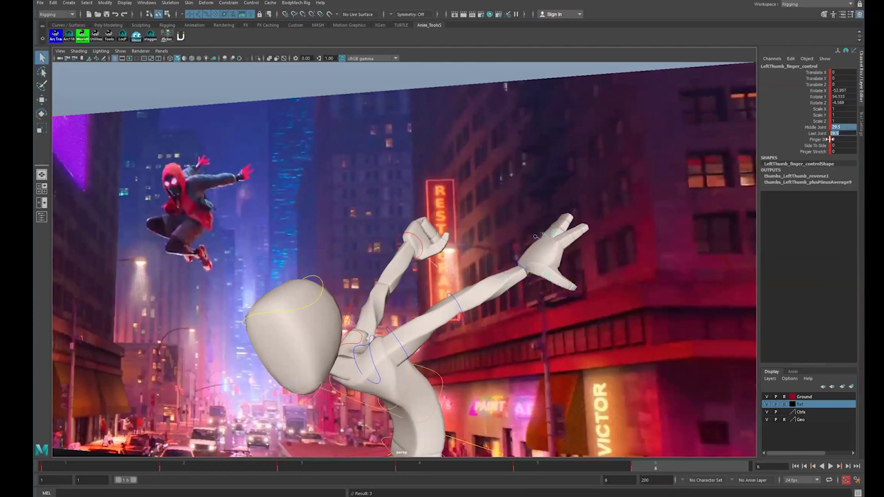
{"action": "type", "text": "0"}
{"action": "key", "text": "Return"}
Step: Adjust the Middle Joint and Last Joint together on the left hand's digit controls to refine their curl
{"action": "left_click", "coordinate": [824, 128]}
{"action": "left_click", "coordinate": [821, 133], "text": "shift"}
{"action": "middle_click_drag", "start_coordinate": [573, 218], "coordinate": [633, 221]}
{"action": "mouse_move", "coordinate": [577, 304]}
{"action": "middle_mouse_down"}
{"action": "mouse_move", "coordinate": [584, 301]}
{"action": "mouse_move", "coordinate": [574, 290]}
{"action": "middle_mouse_up"}
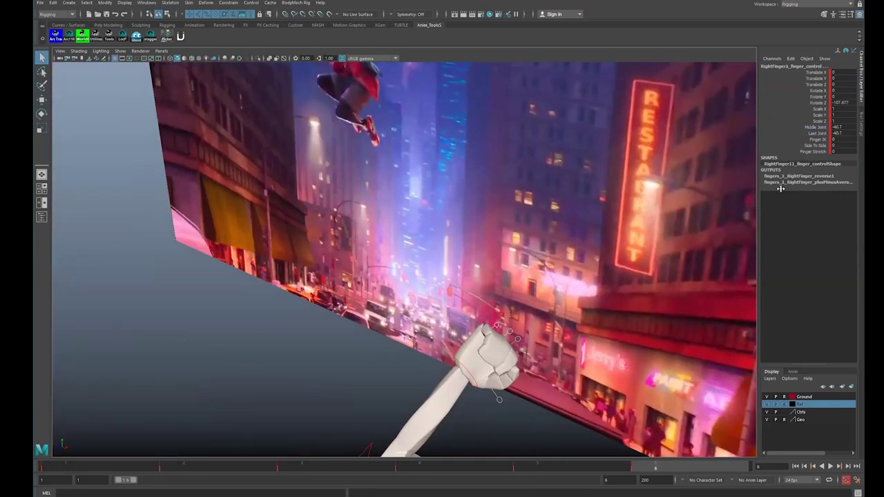
Step: Set the Middle Joint and Last Joint of the selected right finger controls to 0
{"action": "left_click_drag", "start_coordinate": [842, 127], "coordinate": [842, 134]}
{"action": "type", "text": "0"}
{"action": "key", "text": "Return"}
Step: Rotate the straightened right finger controls one by one to open and spread the fingers
{"action": "left_click_drag", "start_coordinate": [522, 333], "coordinate": [475, 343], "text": "alt"}
{"action": "key", "text": "e"}
{"action": "scroll", "coordinate": [439, 325], "scroll_direction": "down", "scroll_amount": 2}
{"action": "scroll", "coordinate": [511, 330], "scroll_direction": "down", "scroll_amount": 2}
{"action": "key", "text": "q"}
{"action": "left_click", "coordinate": [511, 332]}
{"action": "key", "text": "e"}
{"action": "left_click", "coordinate": [511, 330]}
{"action": "key", "text": "q"}
{"action": "left_click", "coordinate": [494, 330]}
{"action": "key", "text": "e"}
{"action": "key", "text": "q"}
{"action": "key", "text": "e"}
{"action": "key", "text": "q"}
{"action": "key", "text": "e"}
{"action": "left_click_drag", "start_coordinate": [493, 323], "coordinate": [502, 328]}
Step: Rotate the RightFinger1_finger_control to about Z 1.8 and adjust the neighbouring digit control on the right hand
{"action": "key", "text": "q"}
{"action": "left_click", "coordinate": [492, 335]}
{"action": "key", "text": "e"}
{"action": "key", "text": "q"}
{"action": "key", "text": "e"}
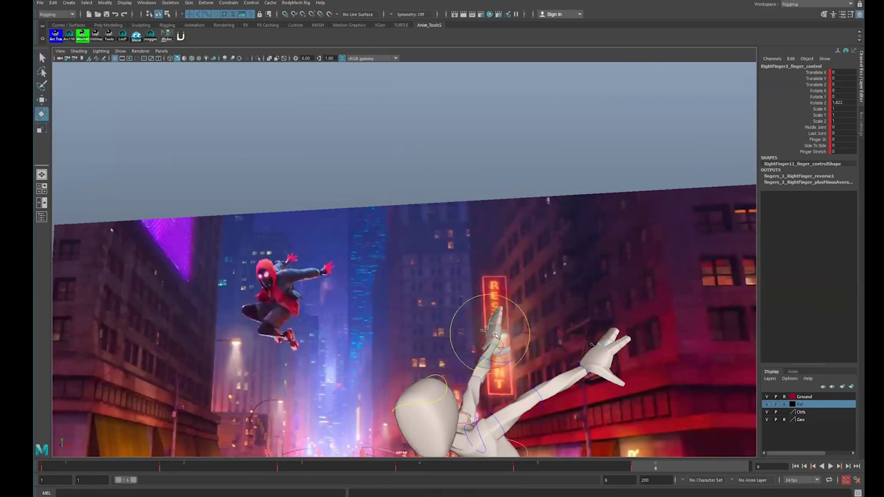
{"action": "key", "text": "q"}
{"action": "left_click", "coordinate": [500, 331]}
{"action": "key", "text": "e"}
{"action": "left_click_drag", "start_coordinate": [502, 331], "coordinate": [434, 340]}
Step: Rotate the RightThumb_finger_control to about X 30.9, Y -1.2, Z 2.9 to turn the thumb outward
{"action": "key", "text": "q"}
{"action": "left_click", "coordinate": [432, 366]}
{"action": "key", "text": "e"}
{"action": "left_click", "coordinate": [425, 363]}
{"action": "left_click_drag", "start_coordinate": [572, 351], "coordinate": [549, 279], "text": "alt"}
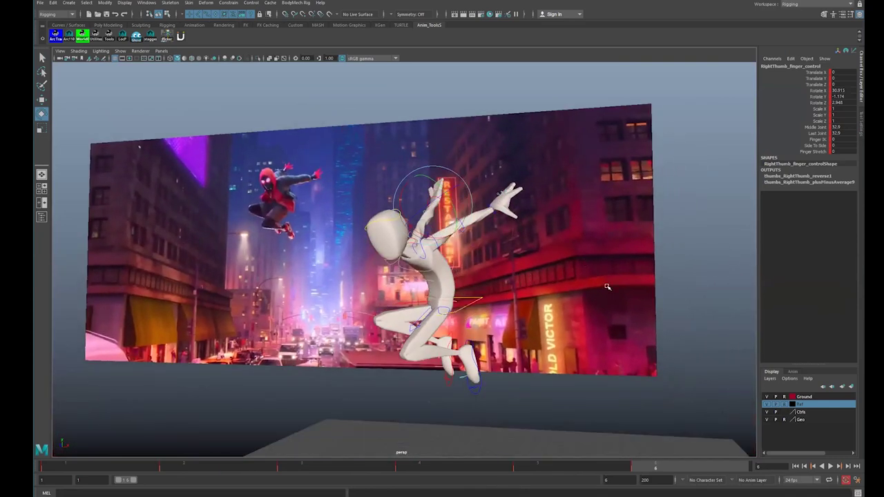
Step: Select all of the leaping rig's controls together and go to the next keyframe
{"action": "key", "text": "q"}
{"action": "left_click_drag", "start_coordinate": [281, 127], "coordinate": [677, 443]}
{"action": "key", "text": "period"}
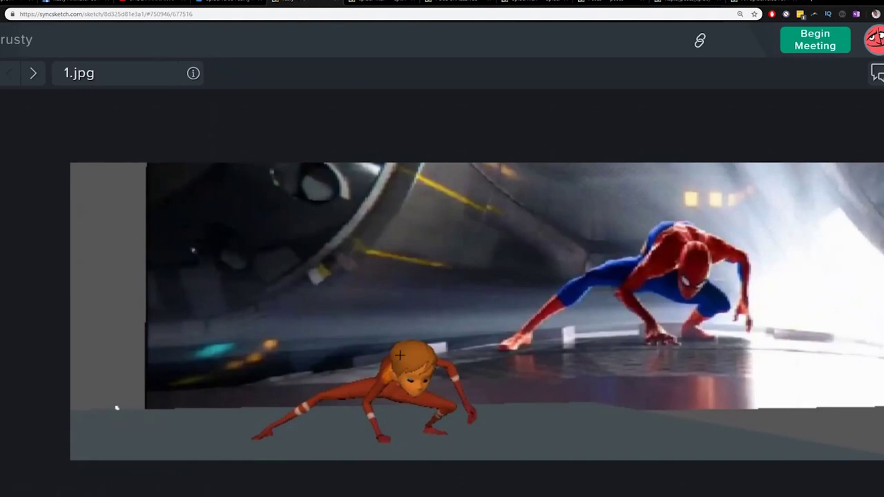
Step: In SyncSketch, draw lines of action from back to outstretched foot on the character and the Spider-Man reference in 1.jpg, and clear them
{"action": "left_click_drag", "start_coordinate": [411, 346], "coordinate": [337, 403]}
{"action": "left_click_drag", "start_coordinate": [693, 218], "coordinate": [494, 362]}
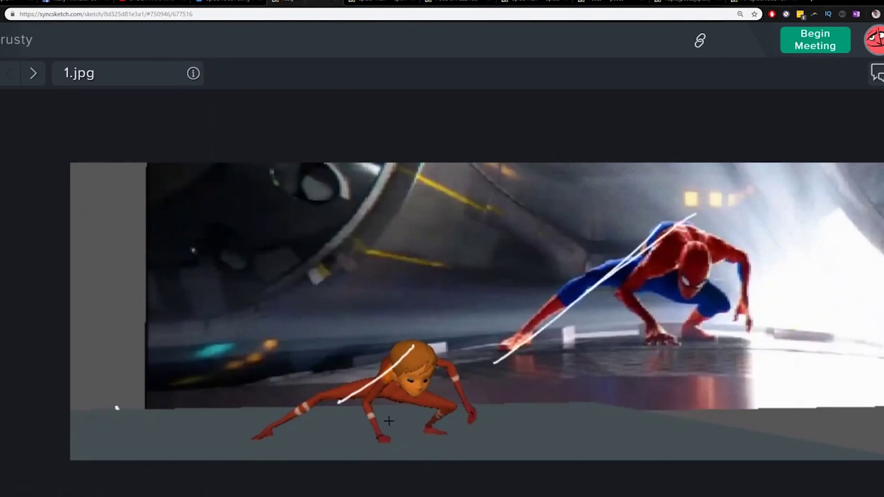
{"action": "left_click_drag", "start_coordinate": [411, 346], "coordinate": [271, 430]}
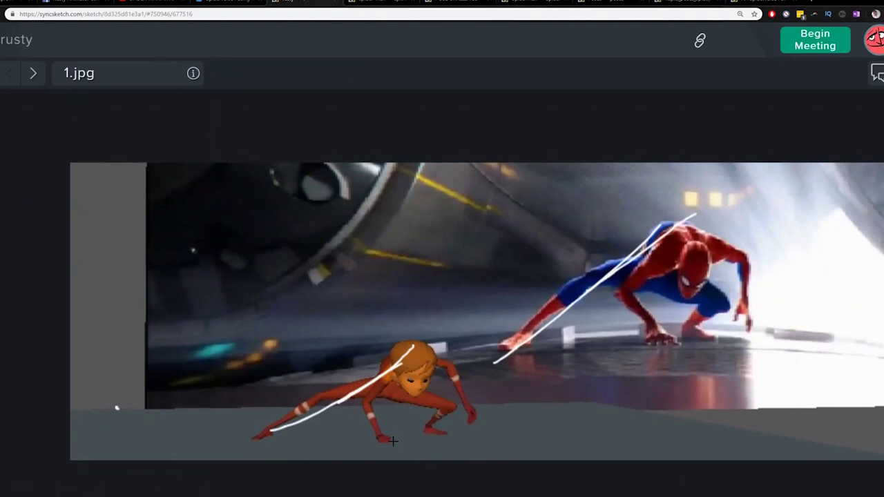
{"action": "key", "text": "Delete"}
Step: Sketch the curved back and shoulders over the Spider-Man reference and a box over the character's torso, and clear the markup
{"action": "mouse_move", "coordinate": [692, 223]}
{"action": "left_mouse_down"}
{"action": "mouse_move", "coordinate": [670, 219]}
{"action": "mouse_move", "coordinate": [639, 246]}
{"action": "mouse_move", "coordinate": [688, 221]}
{"action": "mouse_move", "coordinate": [689, 229]}
{"action": "mouse_move", "coordinate": [647, 239]}
{"action": "mouse_move", "coordinate": [692, 237]}
{"action": "mouse_move", "coordinate": [711, 226]}
{"action": "mouse_move", "coordinate": [736, 257]}
{"action": "mouse_move", "coordinate": [747, 253]}
{"action": "left_mouse_up"}
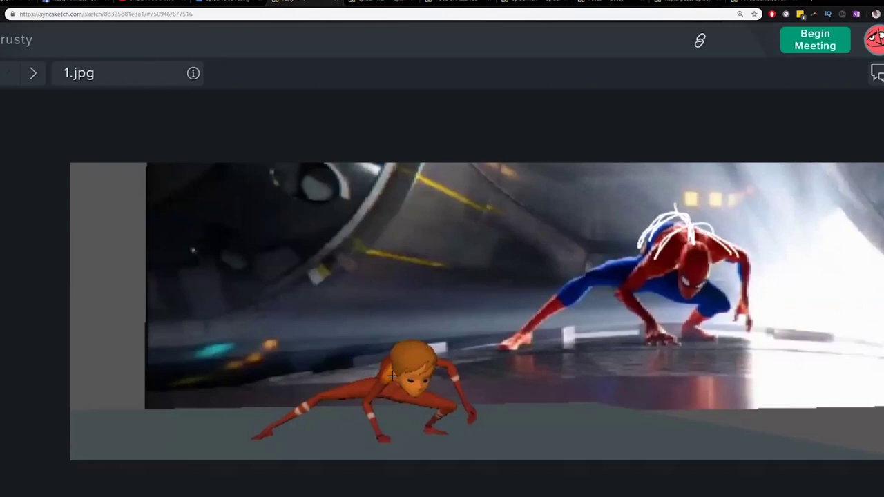
{"action": "mouse_move", "coordinate": [366, 388]}
{"action": "left_mouse_down"}
{"action": "mouse_move", "coordinate": [367, 372]}
{"action": "mouse_move", "coordinate": [419, 384]}
{"action": "mouse_move", "coordinate": [372, 390]}
{"action": "mouse_move", "coordinate": [413, 396]}
{"action": "left_mouse_up"}
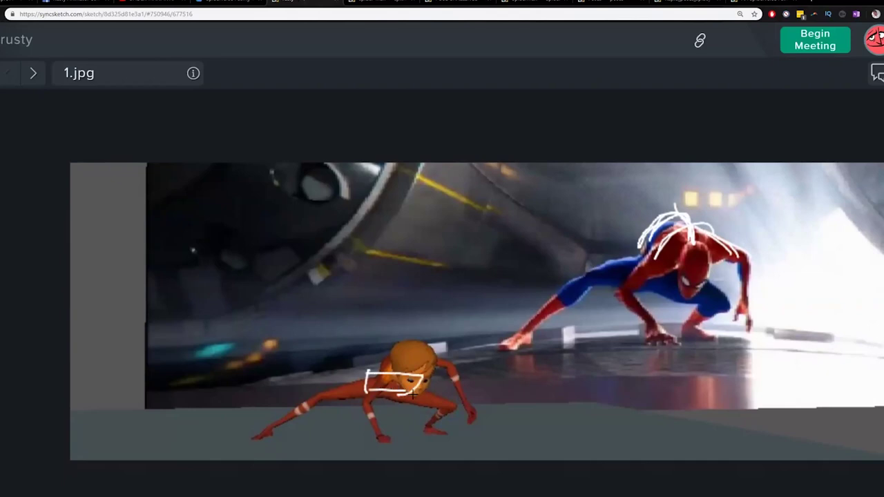
{"action": "key", "text": "Delete"}
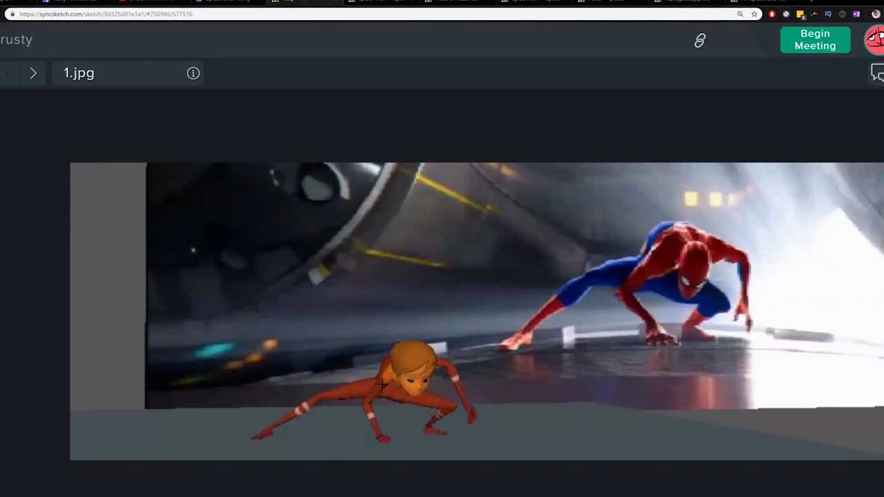
Step: Sketch a higher arched back curve over the character's torso and head, and undo the strokes
{"action": "mouse_move", "coordinate": [389, 353]}
{"action": "left_mouse_down"}
{"action": "mouse_move", "coordinate": [407, 355]}
{"action": "mouse_move", "coordinate": [408, 391]}
{"action": "left_mouse_up"}
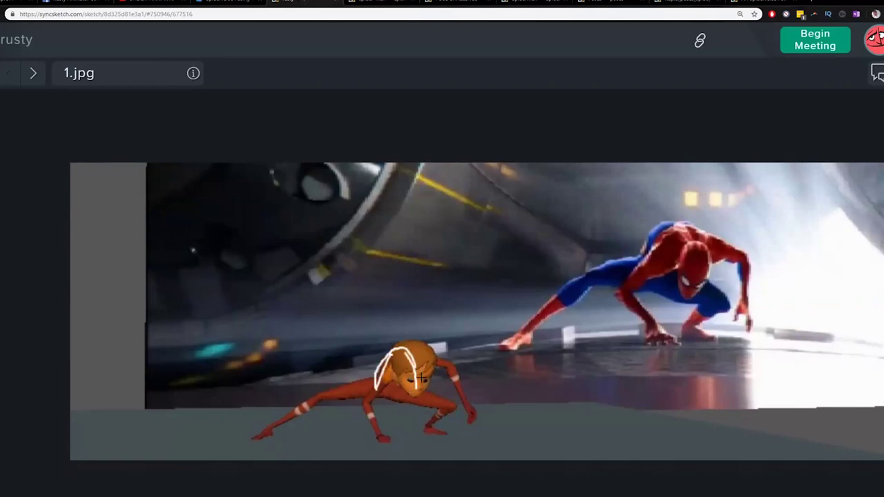
{"action": "mouse_move", "coordinate": [400, 345]}
{"action": "left_mouse_down"}
{"action": "mouse_move", "coordinate": [376, 380]}
{"action": "mouse_move", "coordinate": [417, 387]}
{"action": "left_mouse_up"}
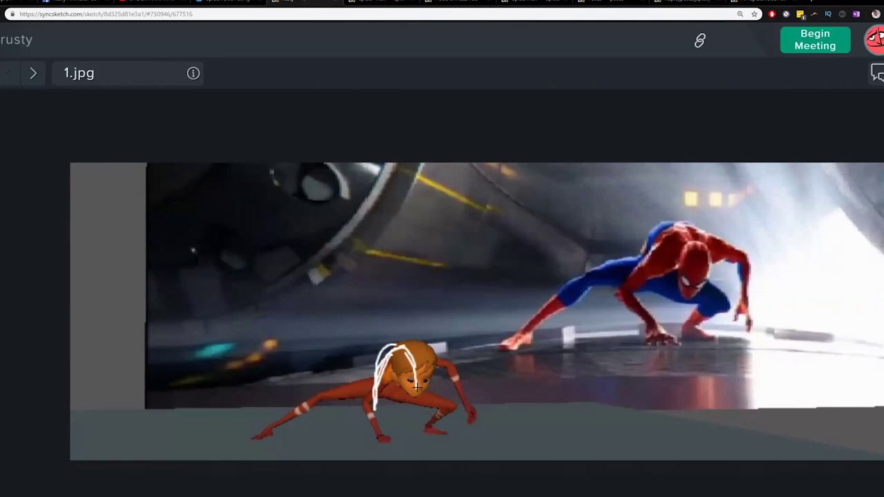
{"action": "key", "text": "ctrl+z"}
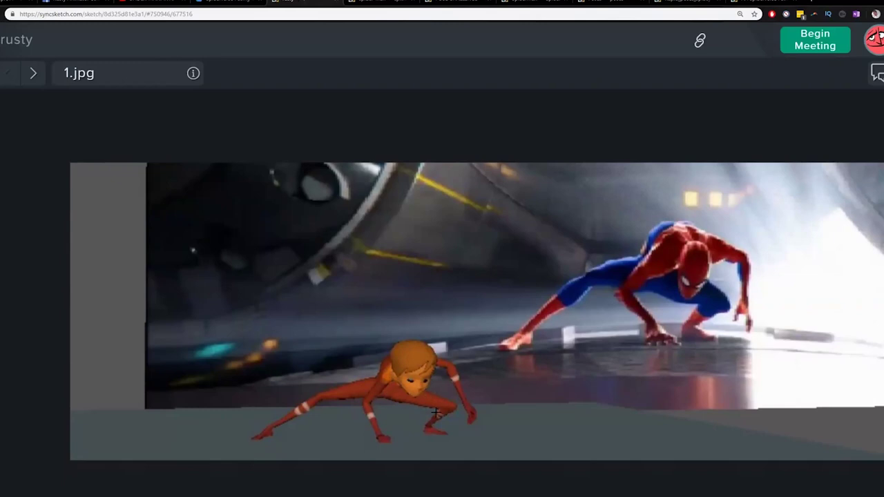
Step: Sketch over the character's bent front leg and draw a vertical line from the head down to the floor
{"action": "mouse_move", "coordinate": [396, 388]}
{"action": "left_mouse_down"}
{"action": "mouse_move", "coordinate": [444, 408]}
{"action": "mouse_move", "coordinate": [424, 429]}
{"action": "mouse_move", "coordinate": [446, 433]}
{"action": "left_mouse_up"}
{"action": "left_click_drag", "start_coordinate": [411, 393], "coordinate": [442, 400]}
{"action": "left_click_drag", "start_coordinate": [421, 346], "coordinate": [421, 427]}
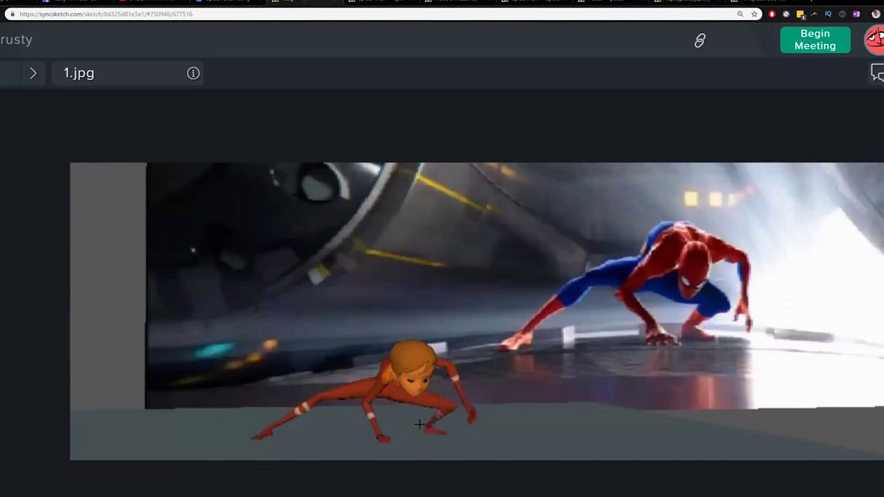